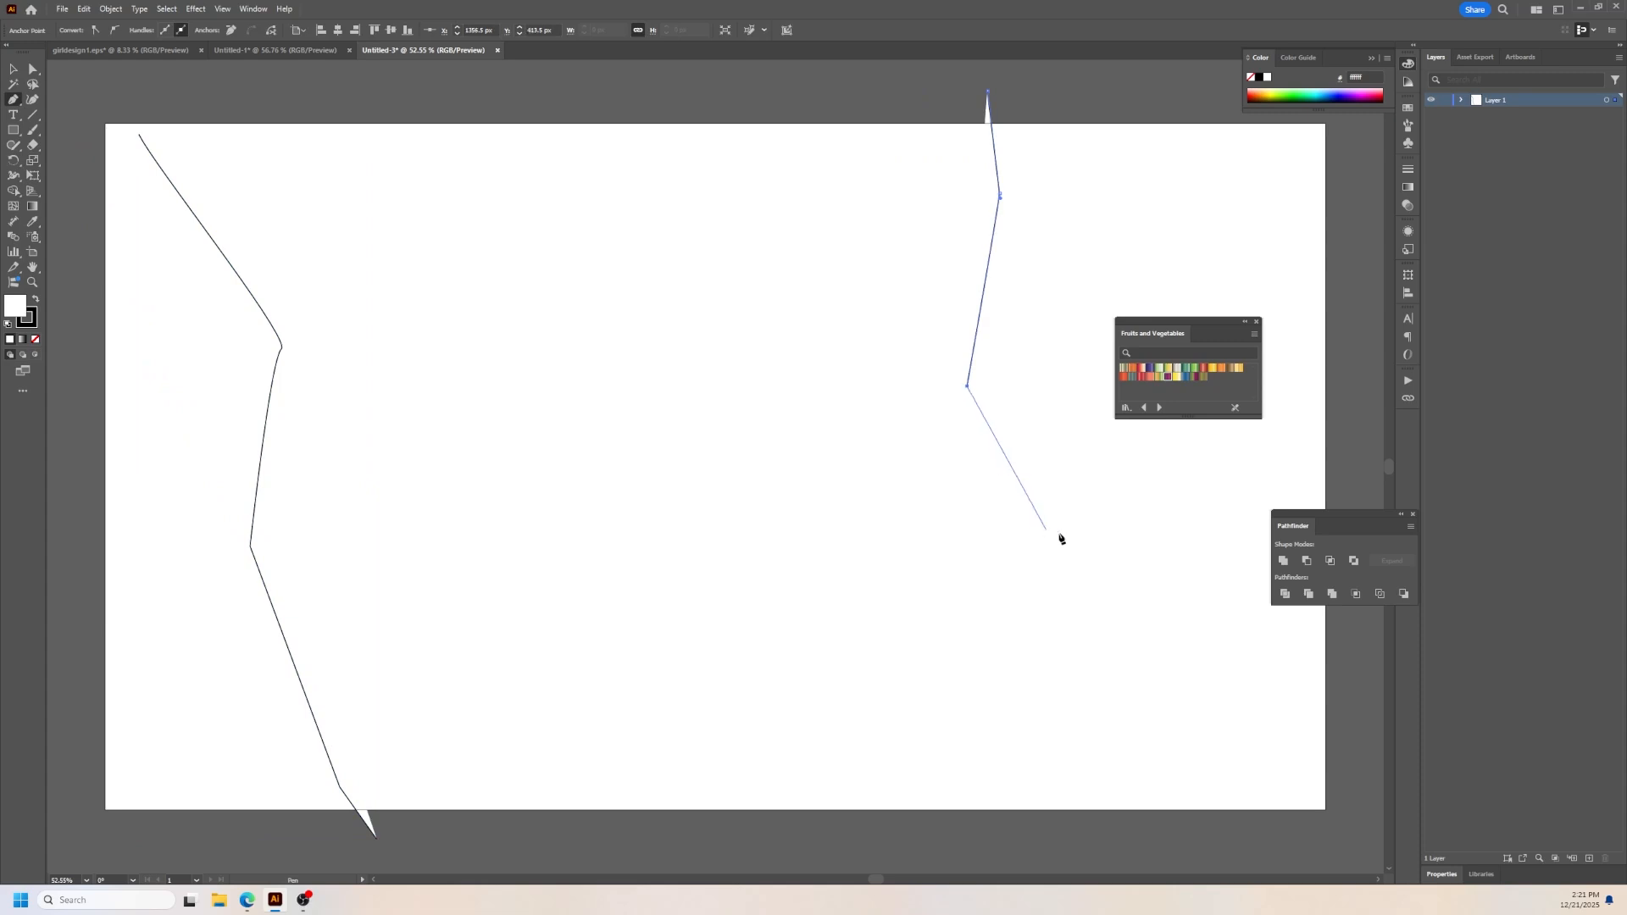
Step: Finish the zigzag path on the artboard's right side with the Pen tool, extending it below the lower artboard edge
click(1062, 535)
click(1083, 724)
click(985, 822)
click(1044, 849)
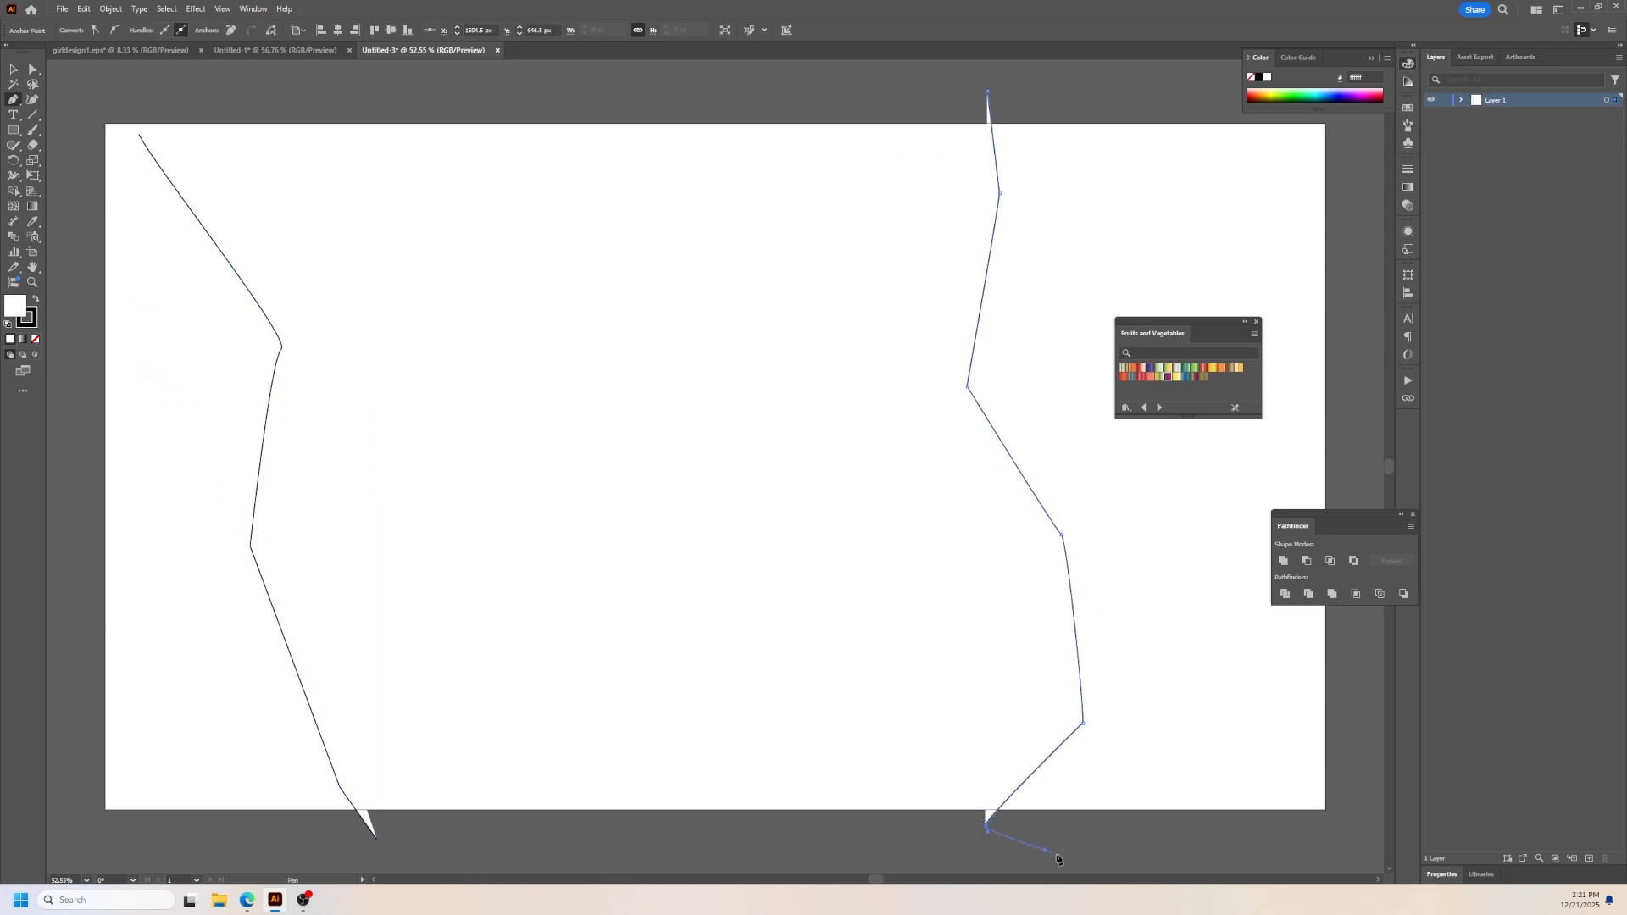
click(1123, 827)
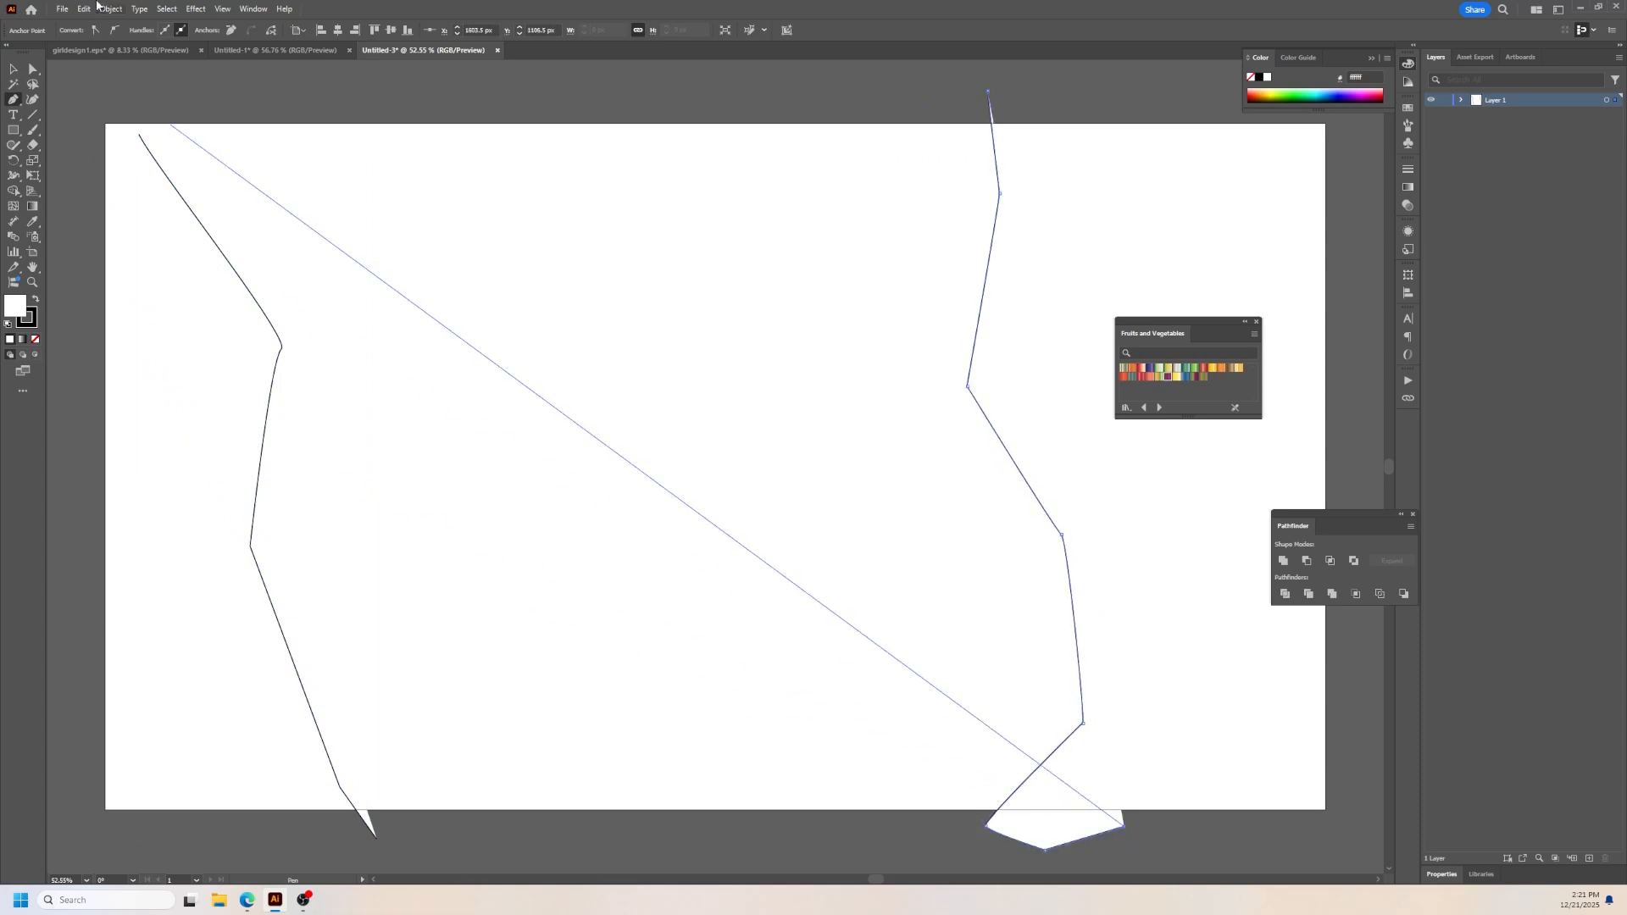
Step: Remove the fill from both zigzag paths so only their black strokes remain, and deselect them
click(17, 75)
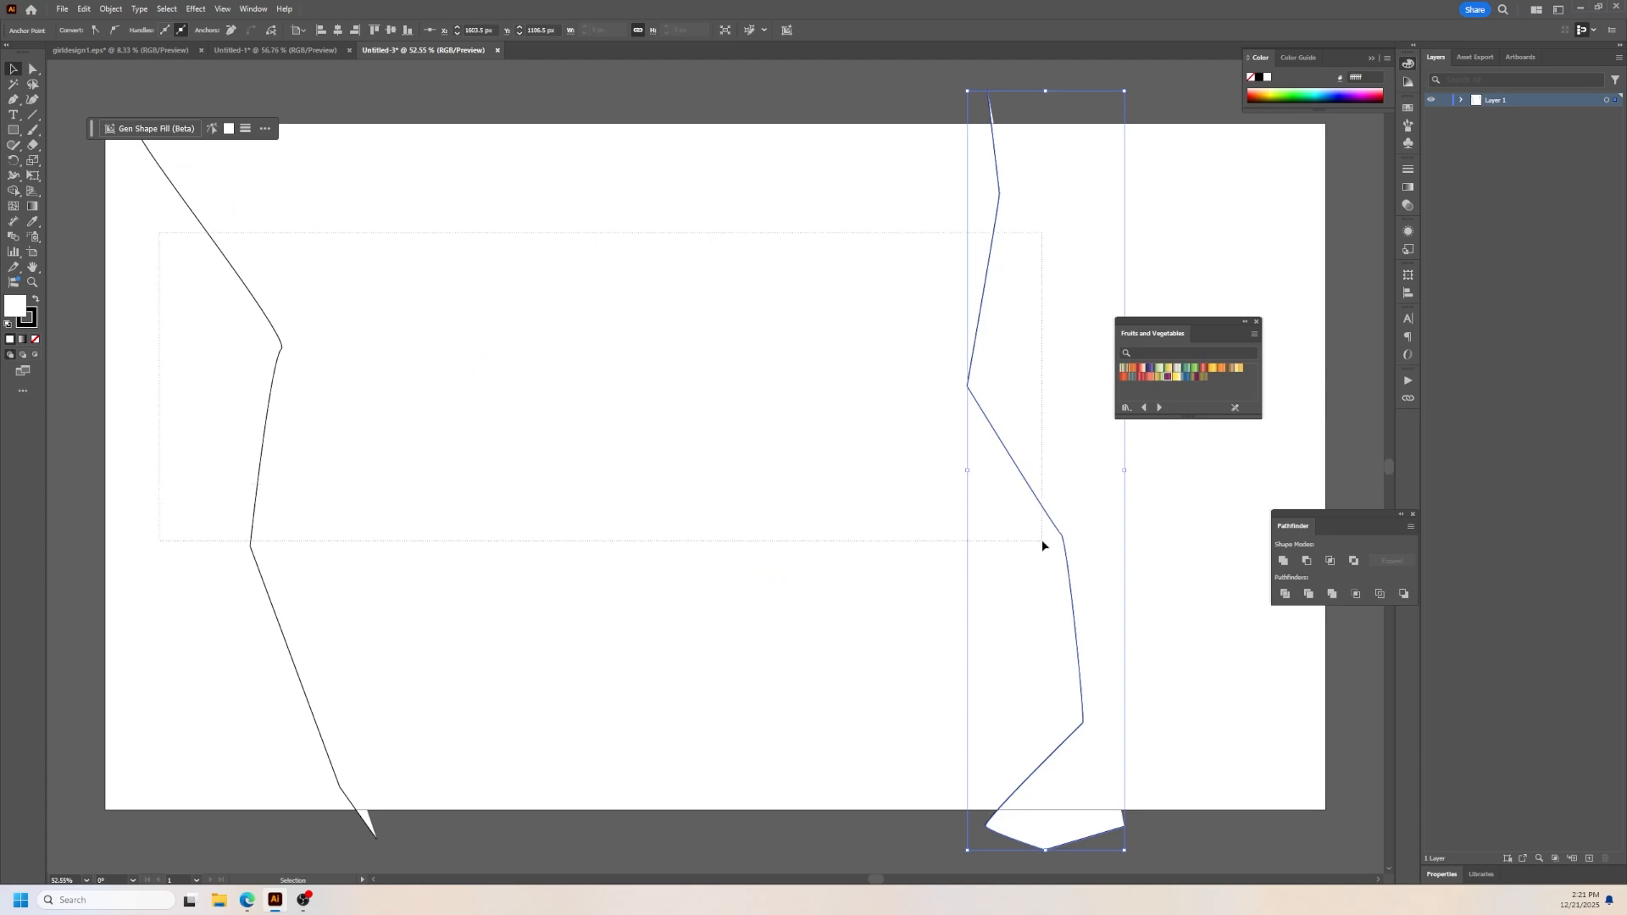
drag(1042, 545, 1044, 546)
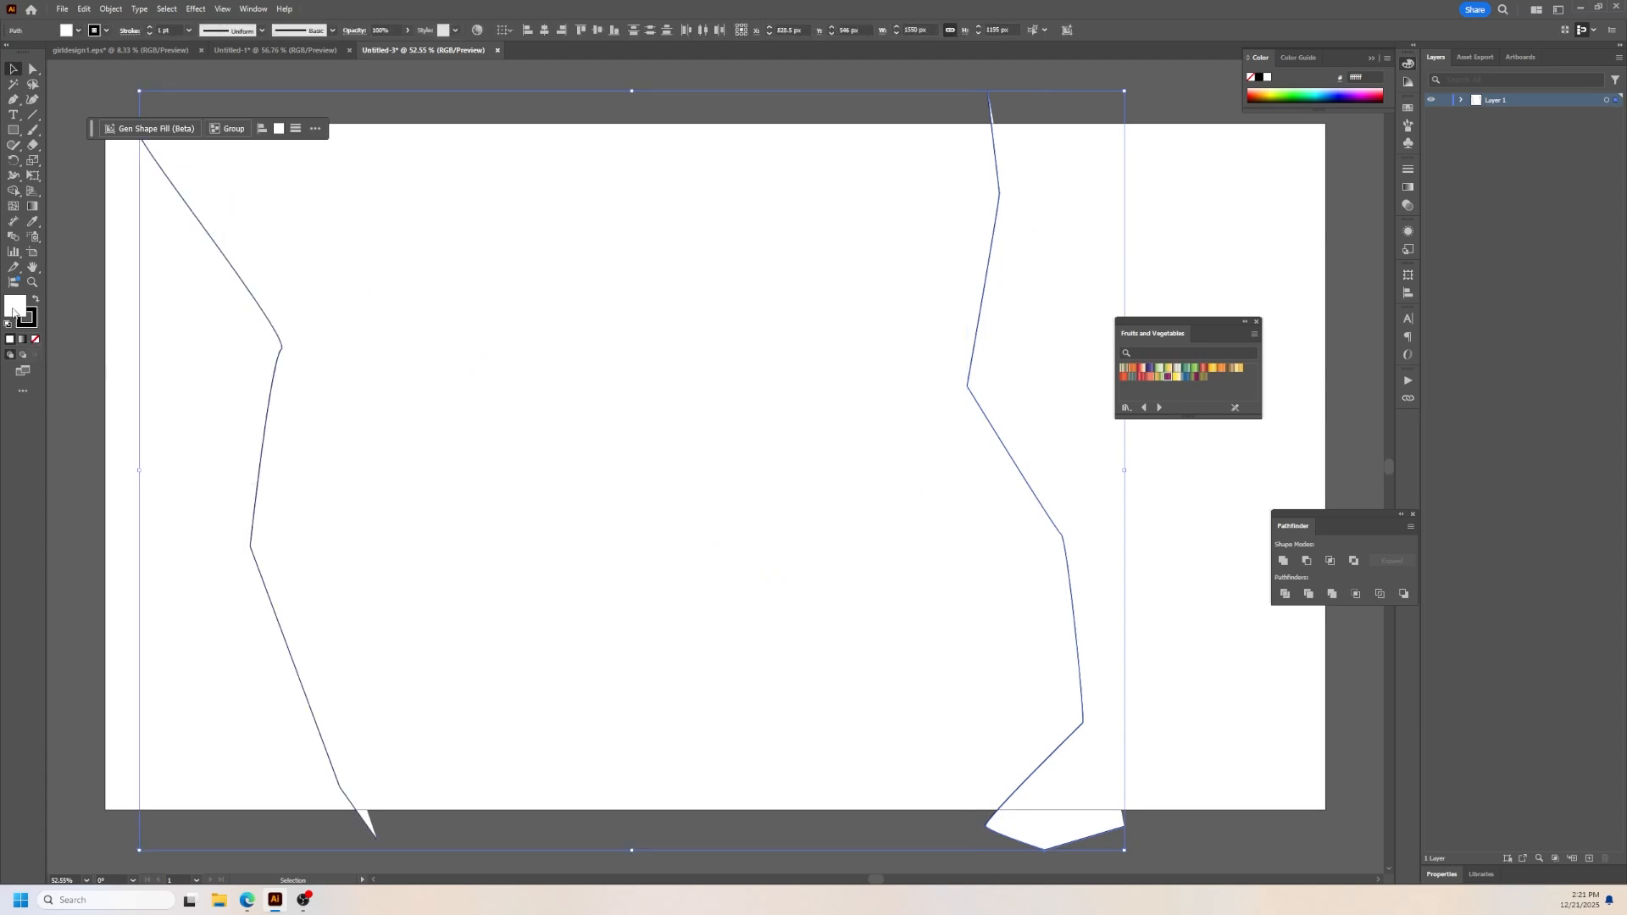
click(34, 339)
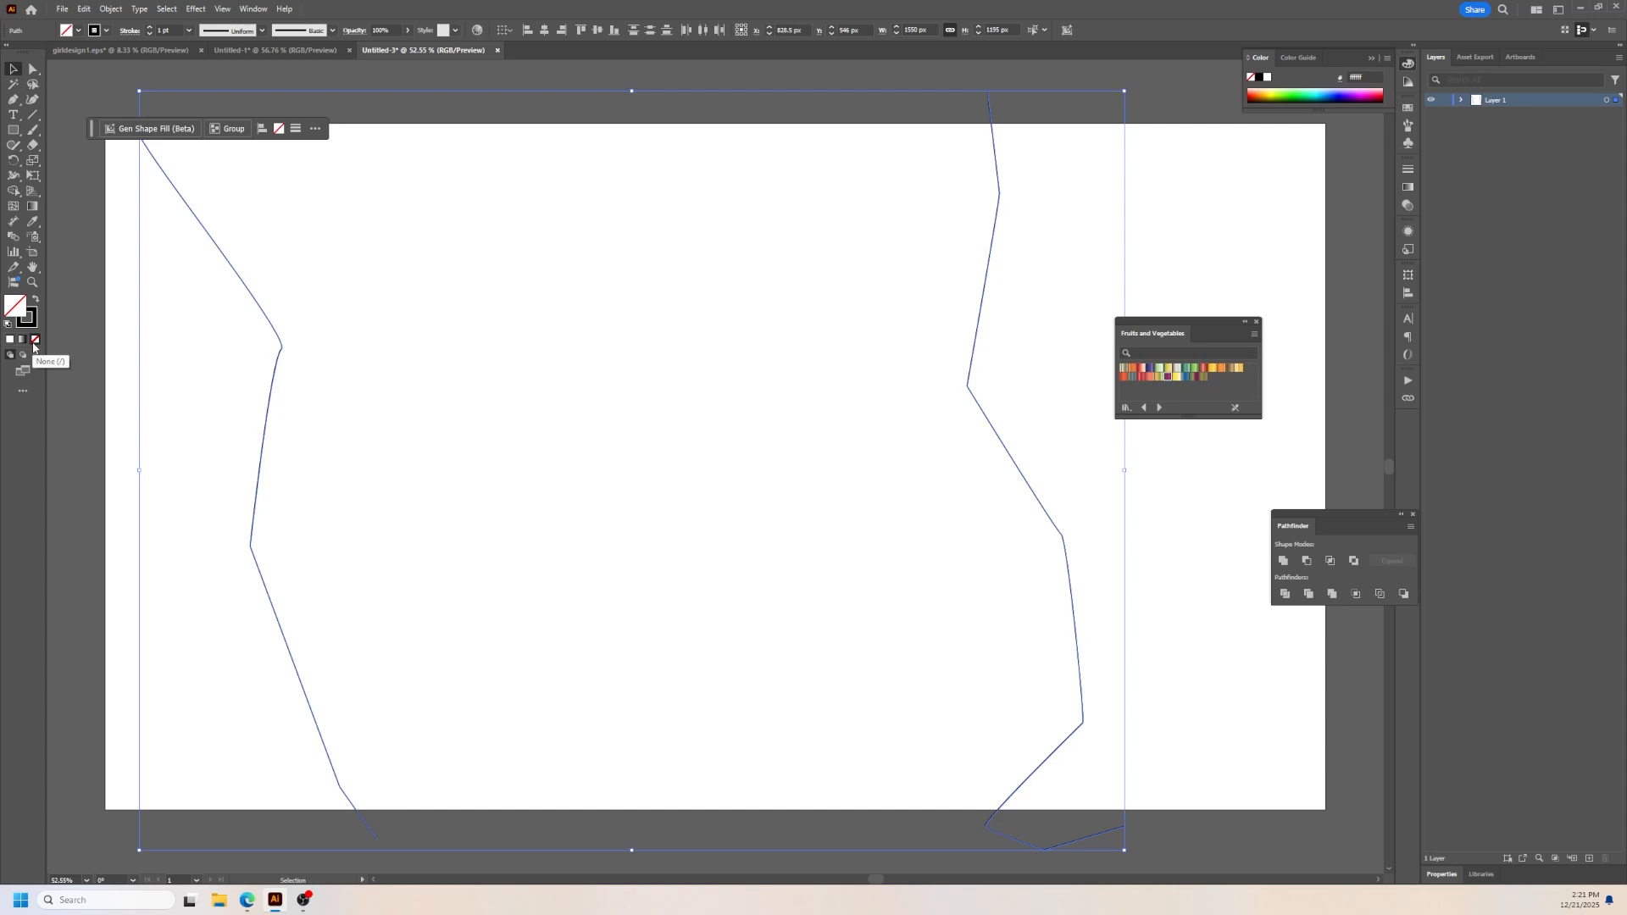
click(179, 404)
drag(181, 456, 197, 472)
click(126, 407)
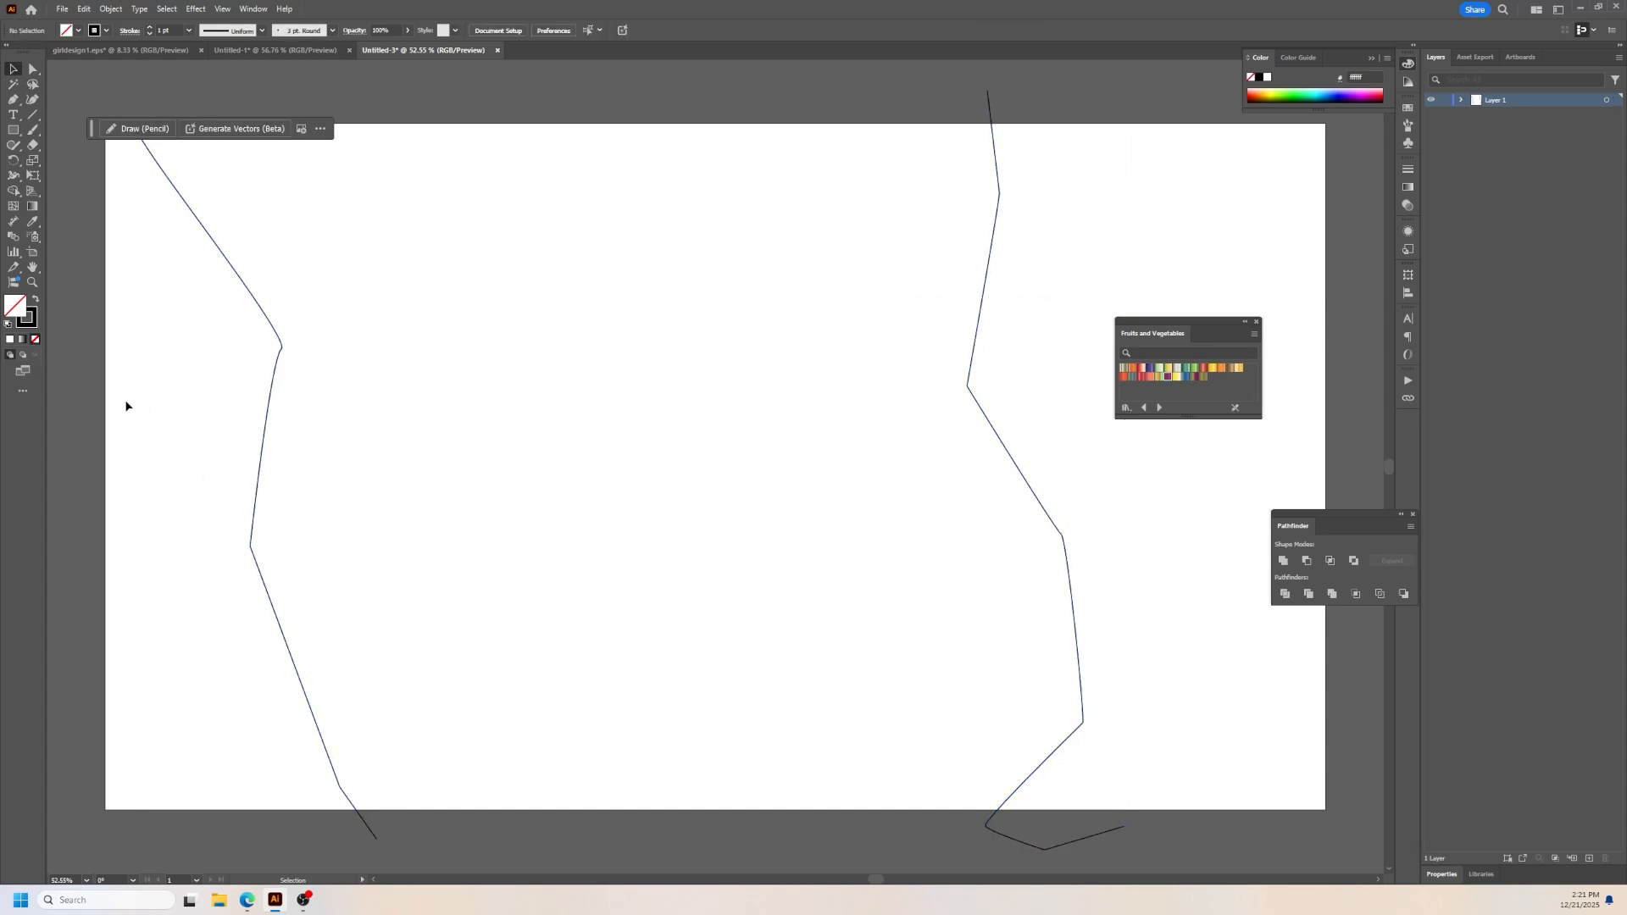
Step: Blend the two zigzag paths with the Blend tool to fill the area between them with lines
drag(151, 357, 456, 503)
drag(1062, 576, 1062, 578)
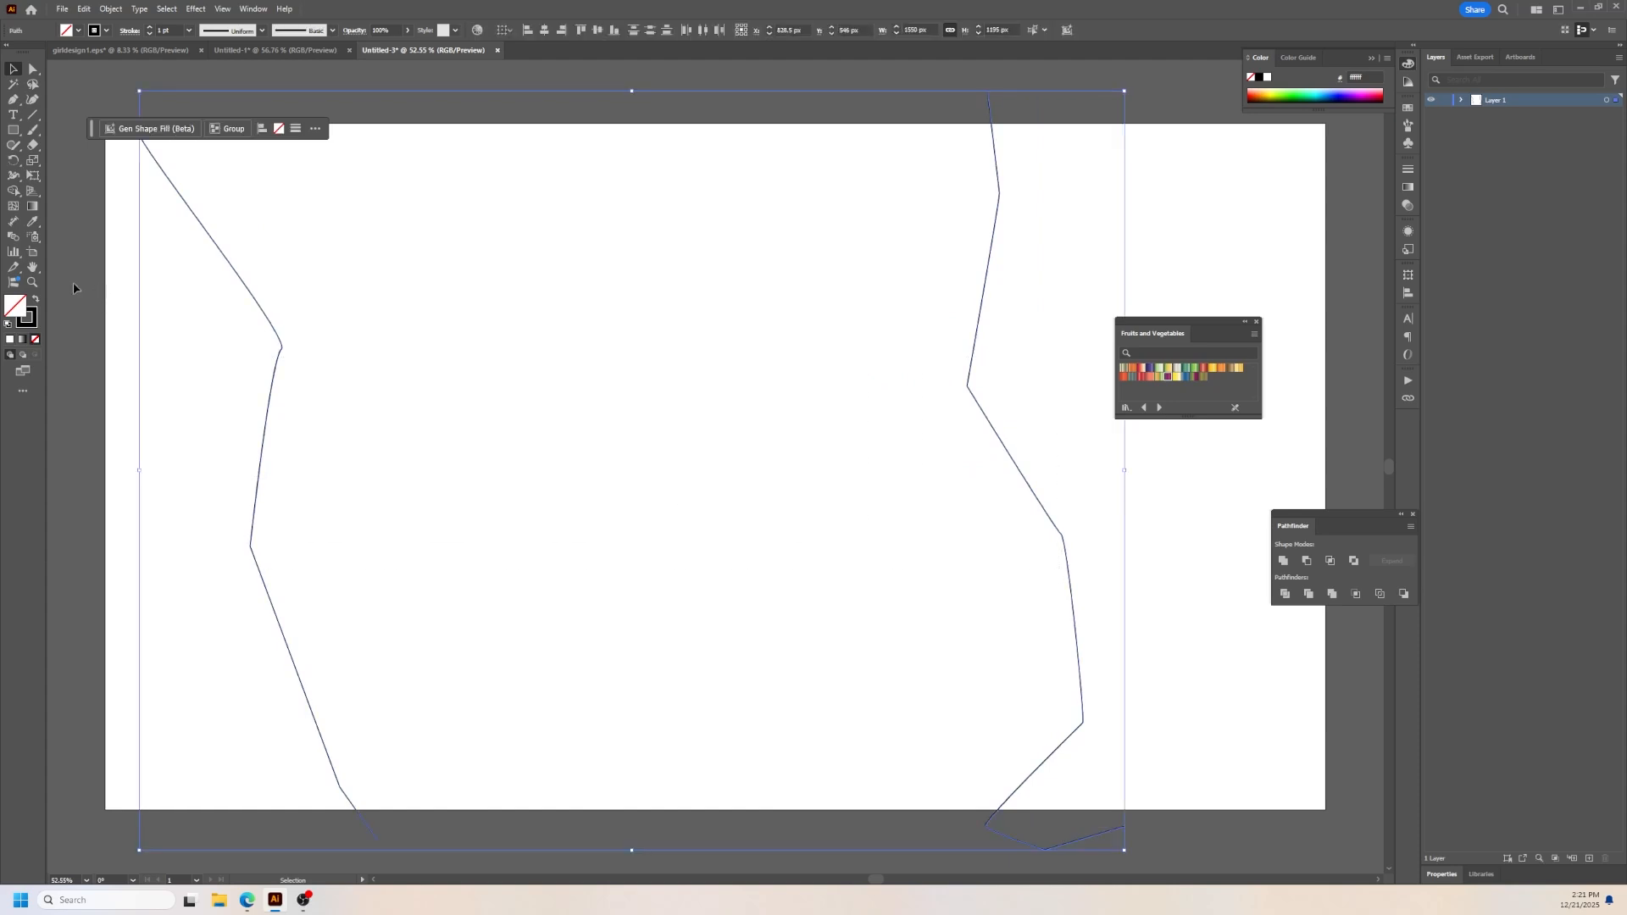
click(15, 239)
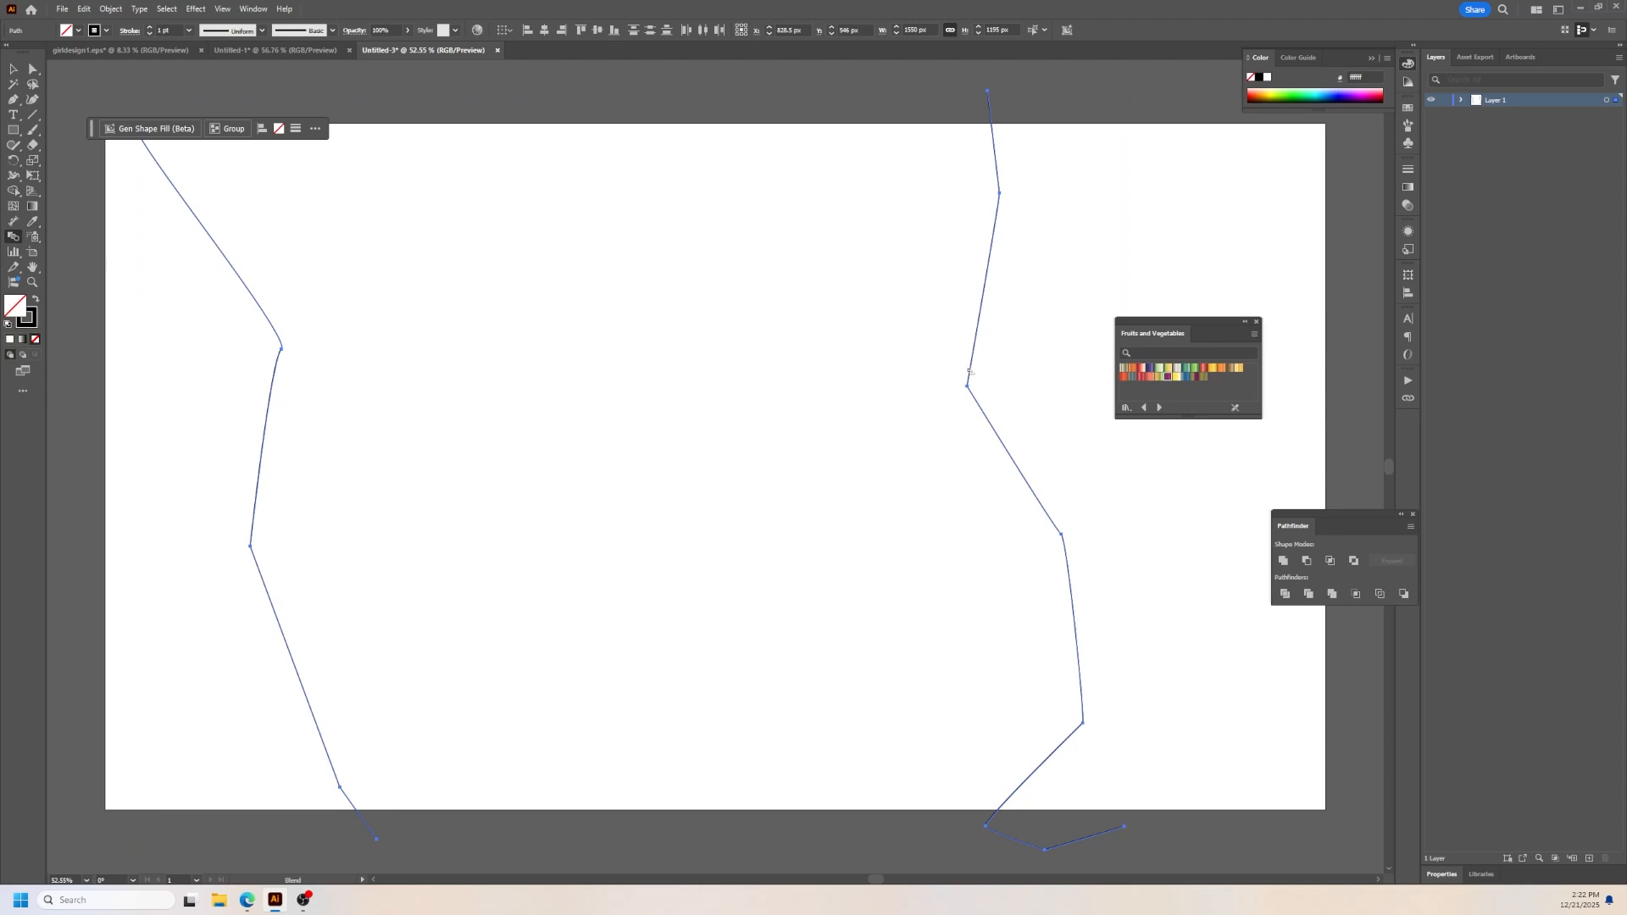
click(268, 425)
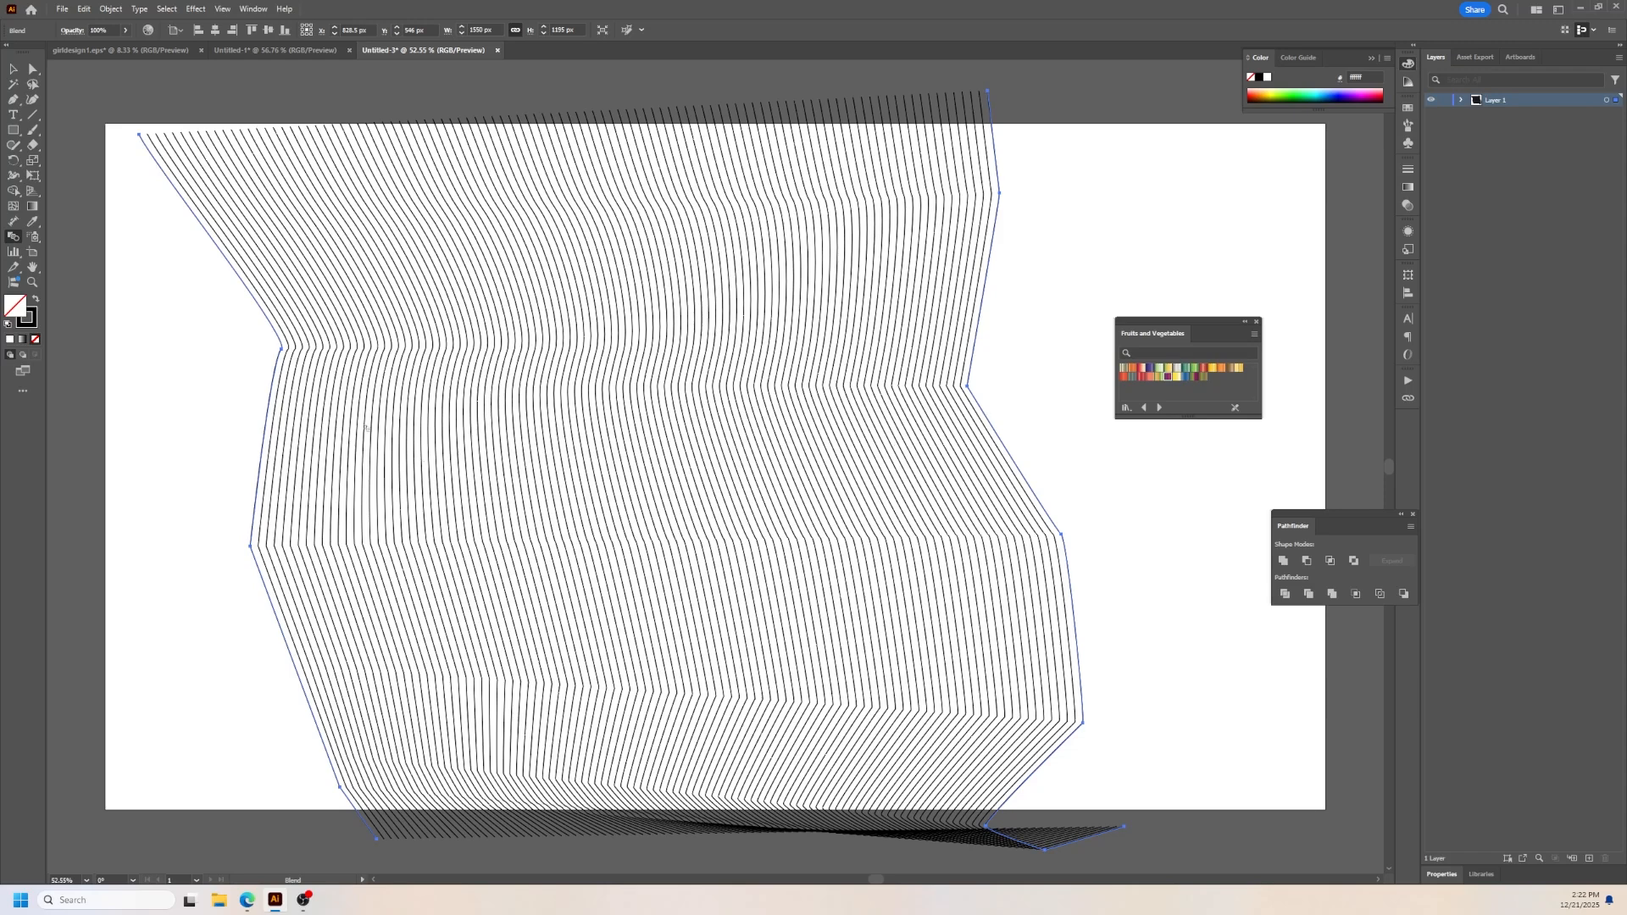
Step: Move the whole line blend up and to the left so it overlaps the artboard's upper-left corner
scroll(356, 444, down, 2)
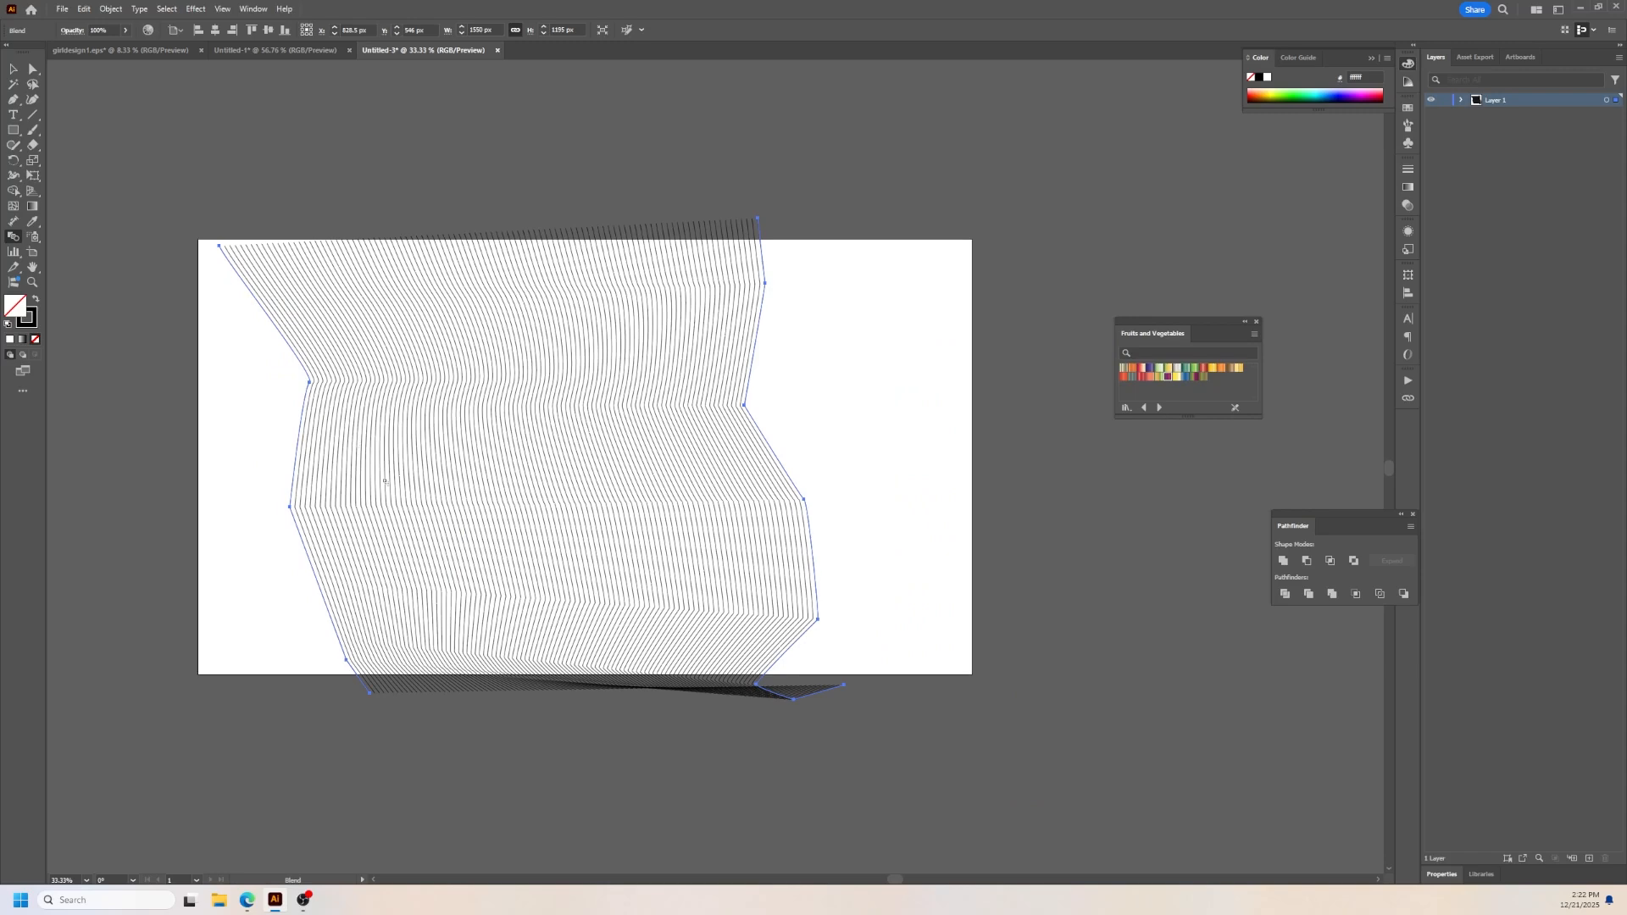
click(13, 68)
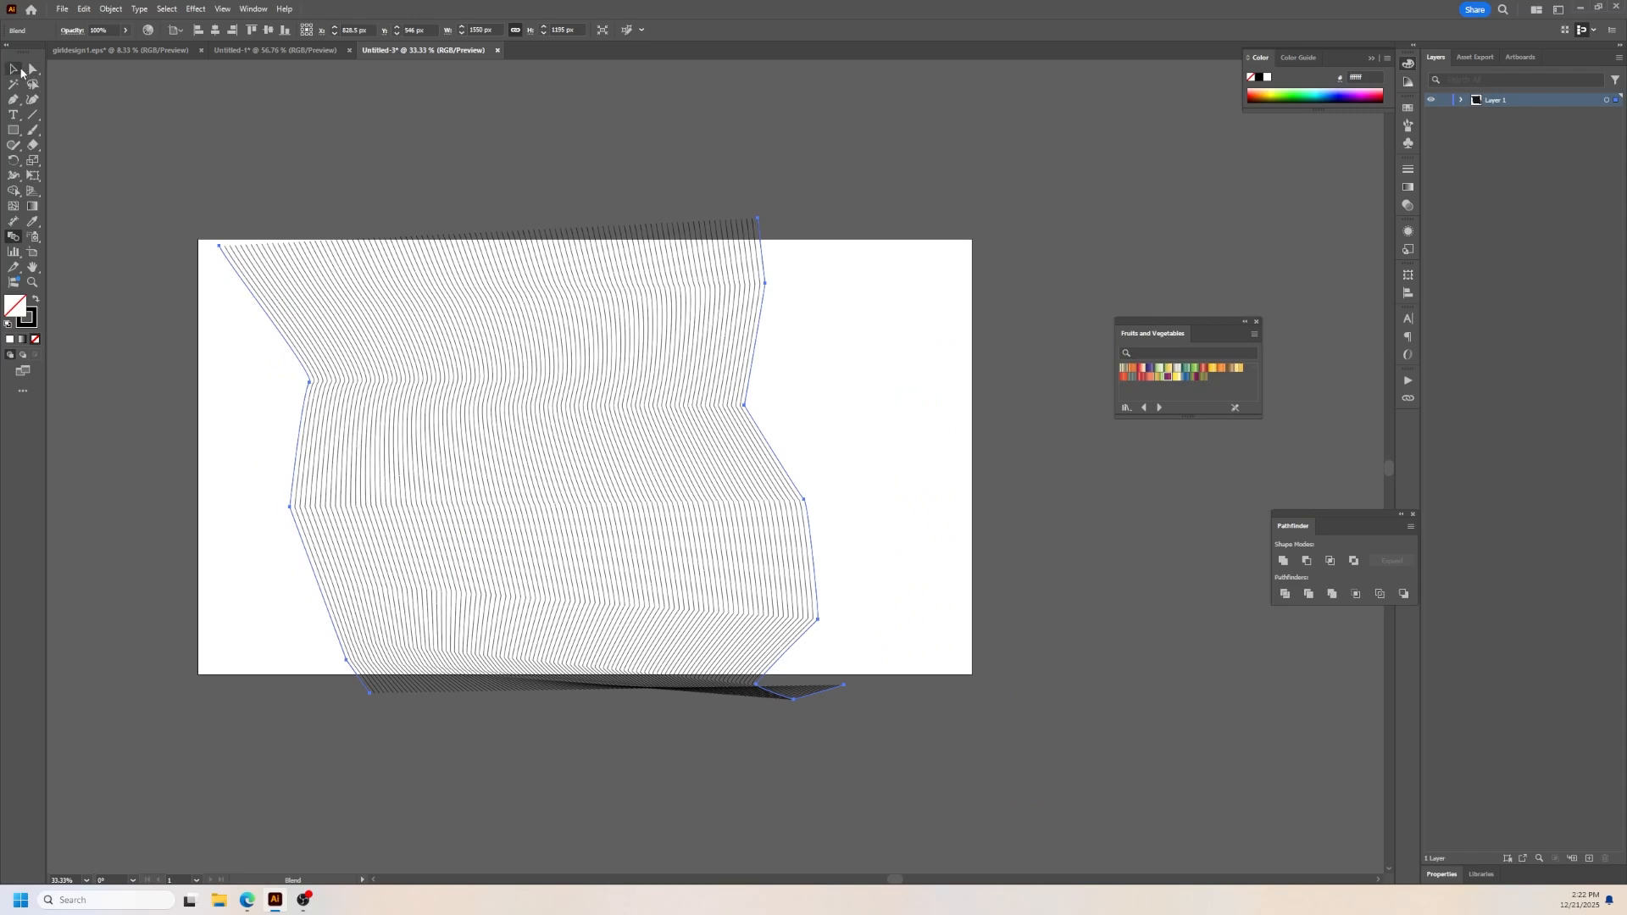
click(820, 360)
scroll(268, 519, up, 1)
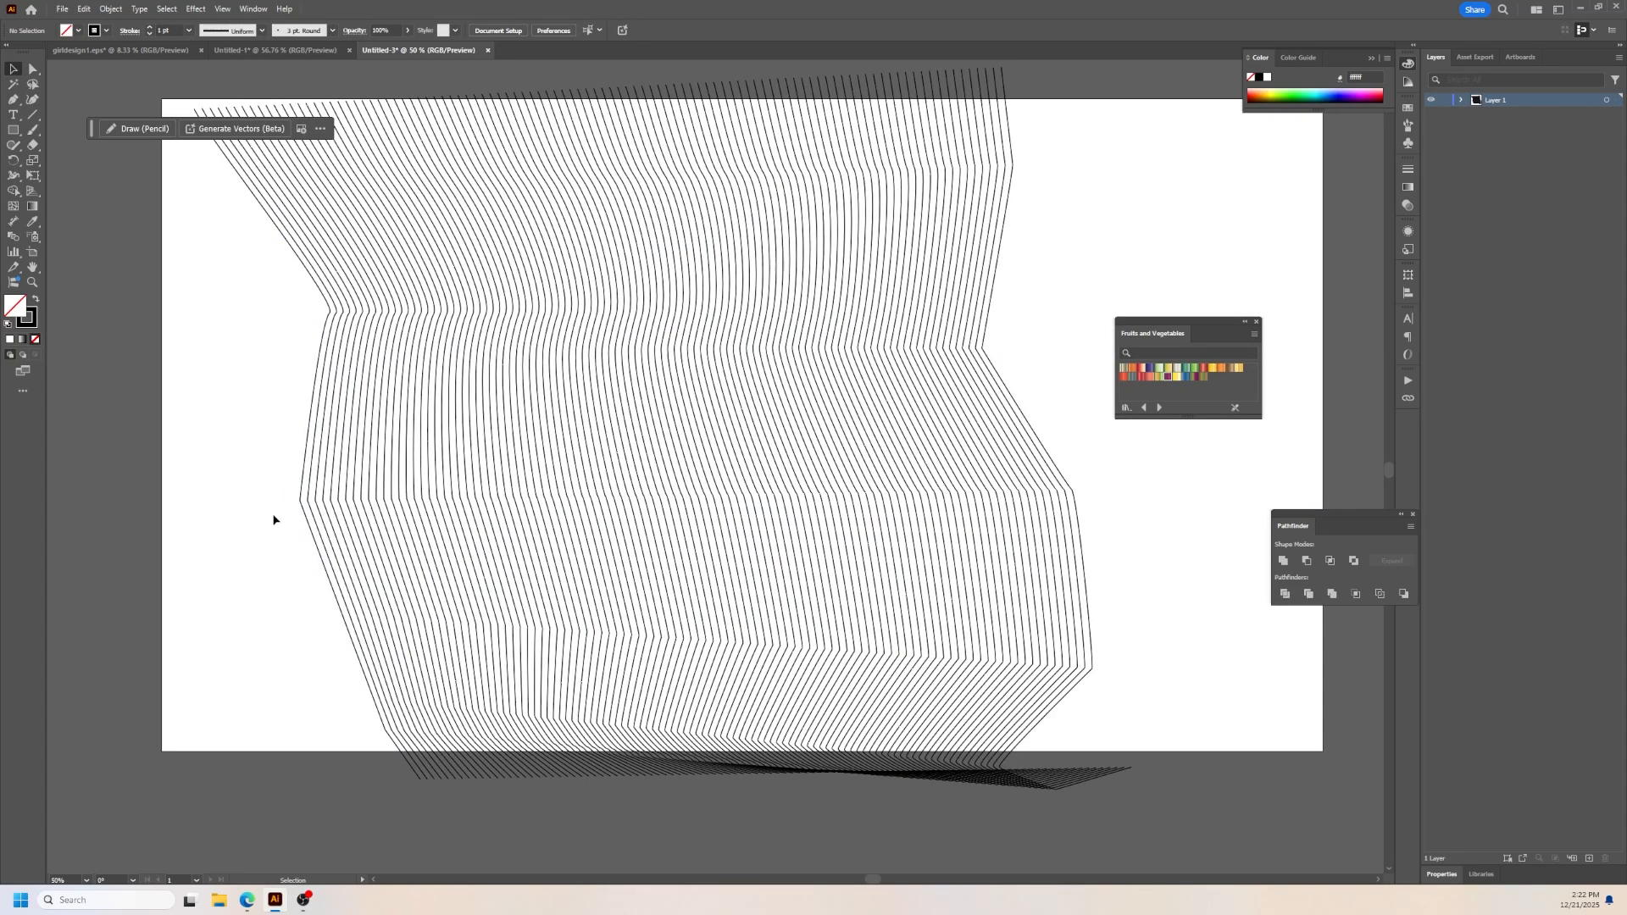
scroll(270, 517, down, 1)
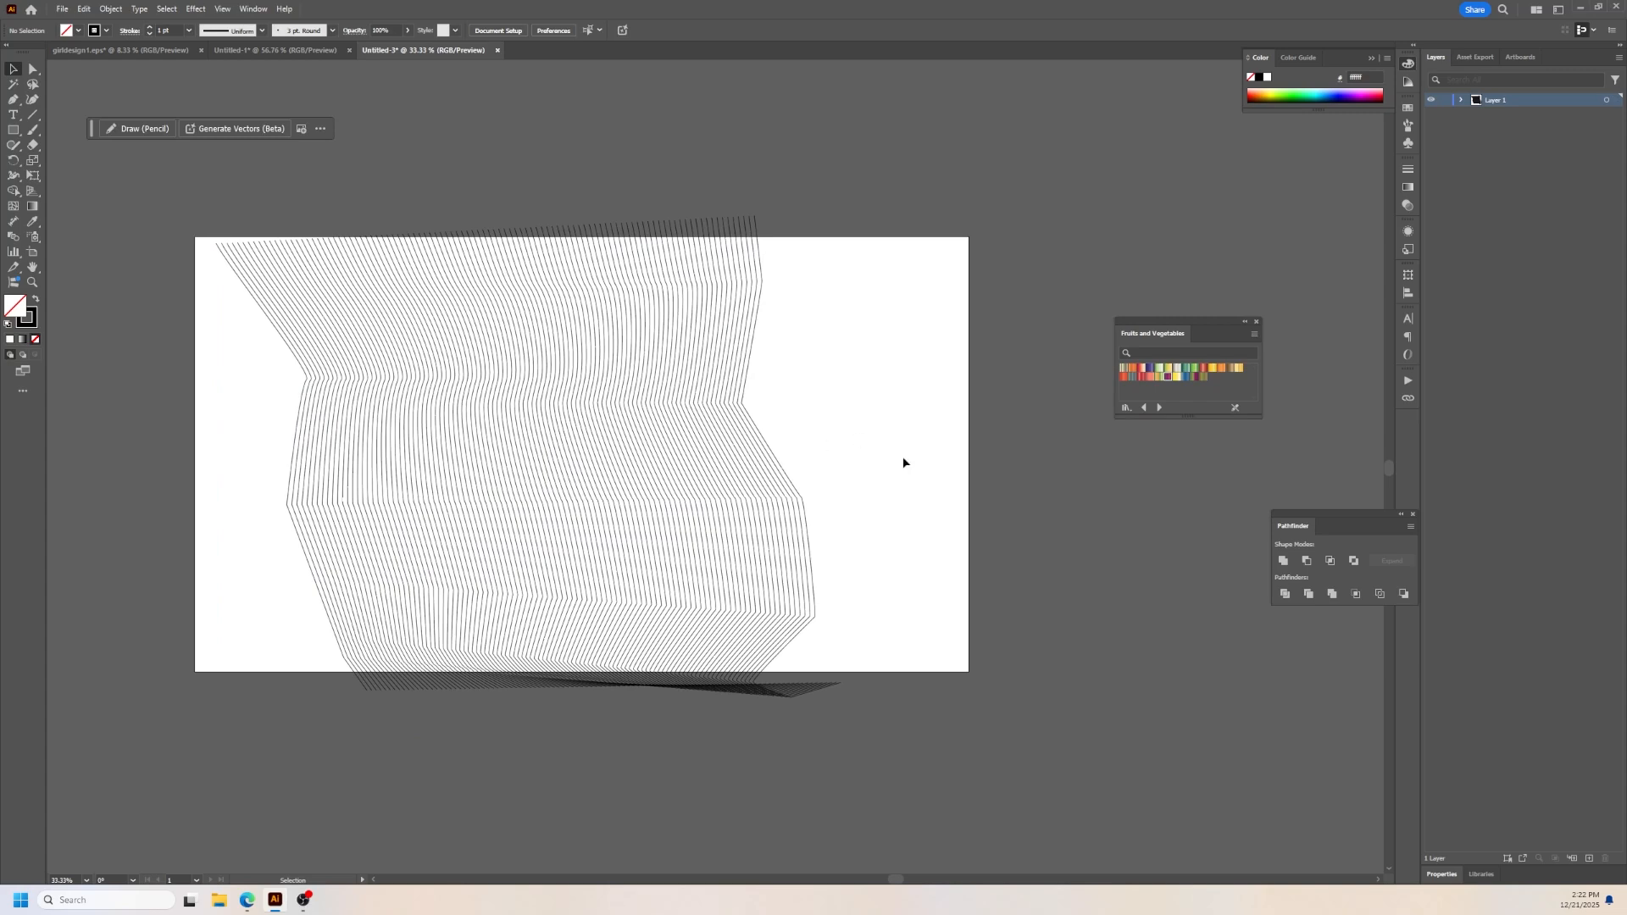
drag(545, 429, 471, 407)
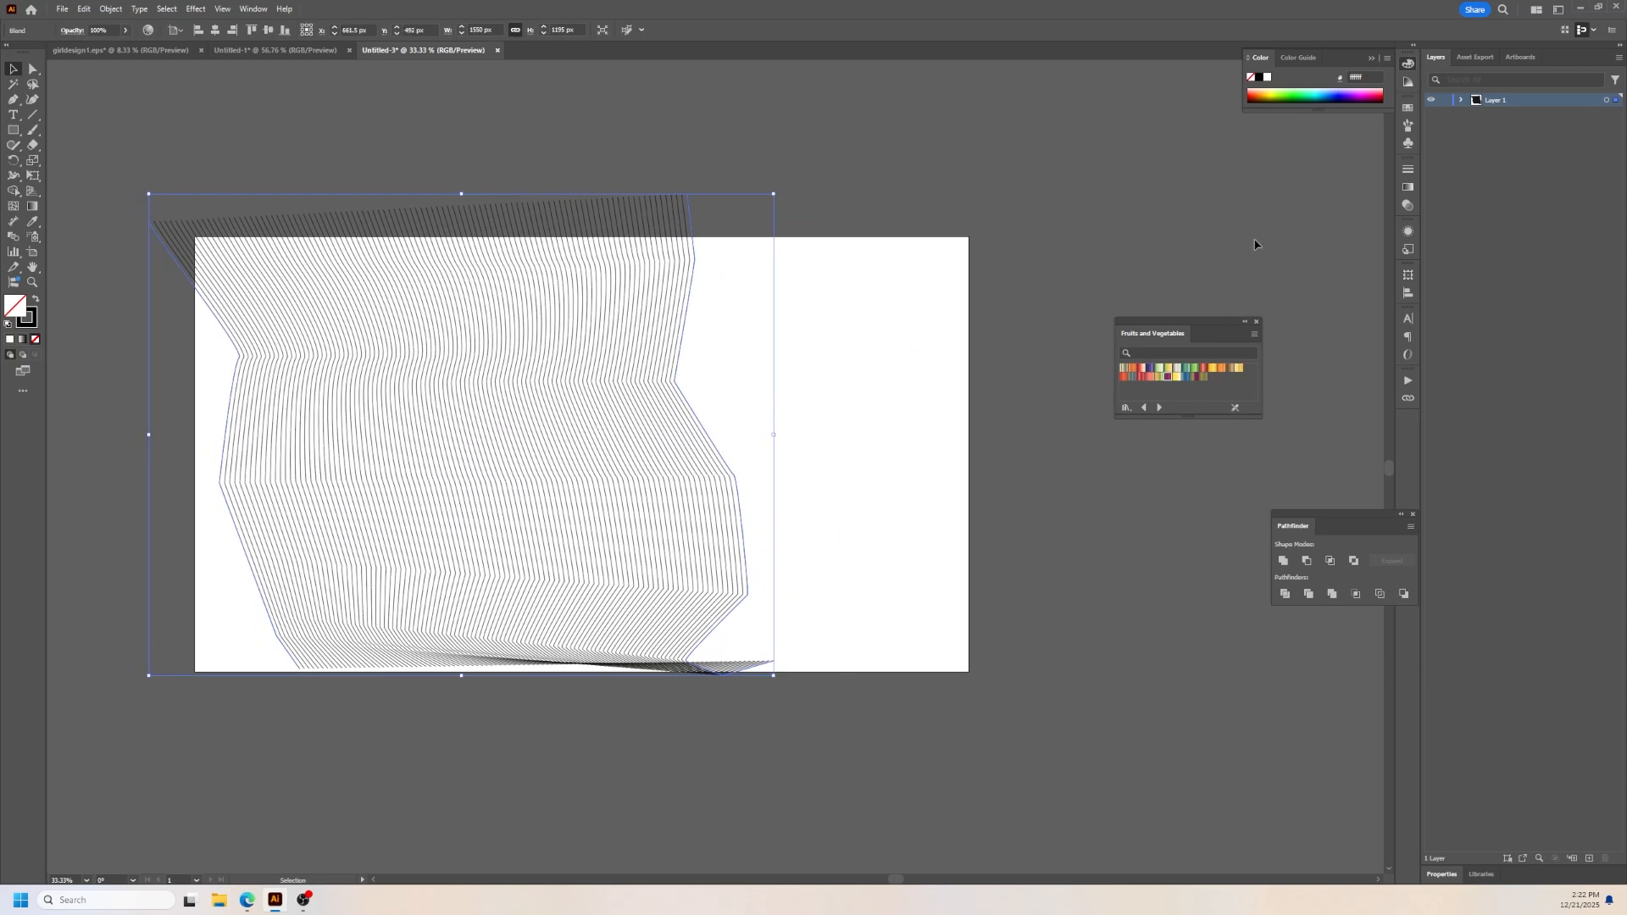
Step: Select the right-hand path inside the blend and reshape its middle anchor points into smooth waves with the Curvature tool
click(1461, 100)
click(1475, 114)
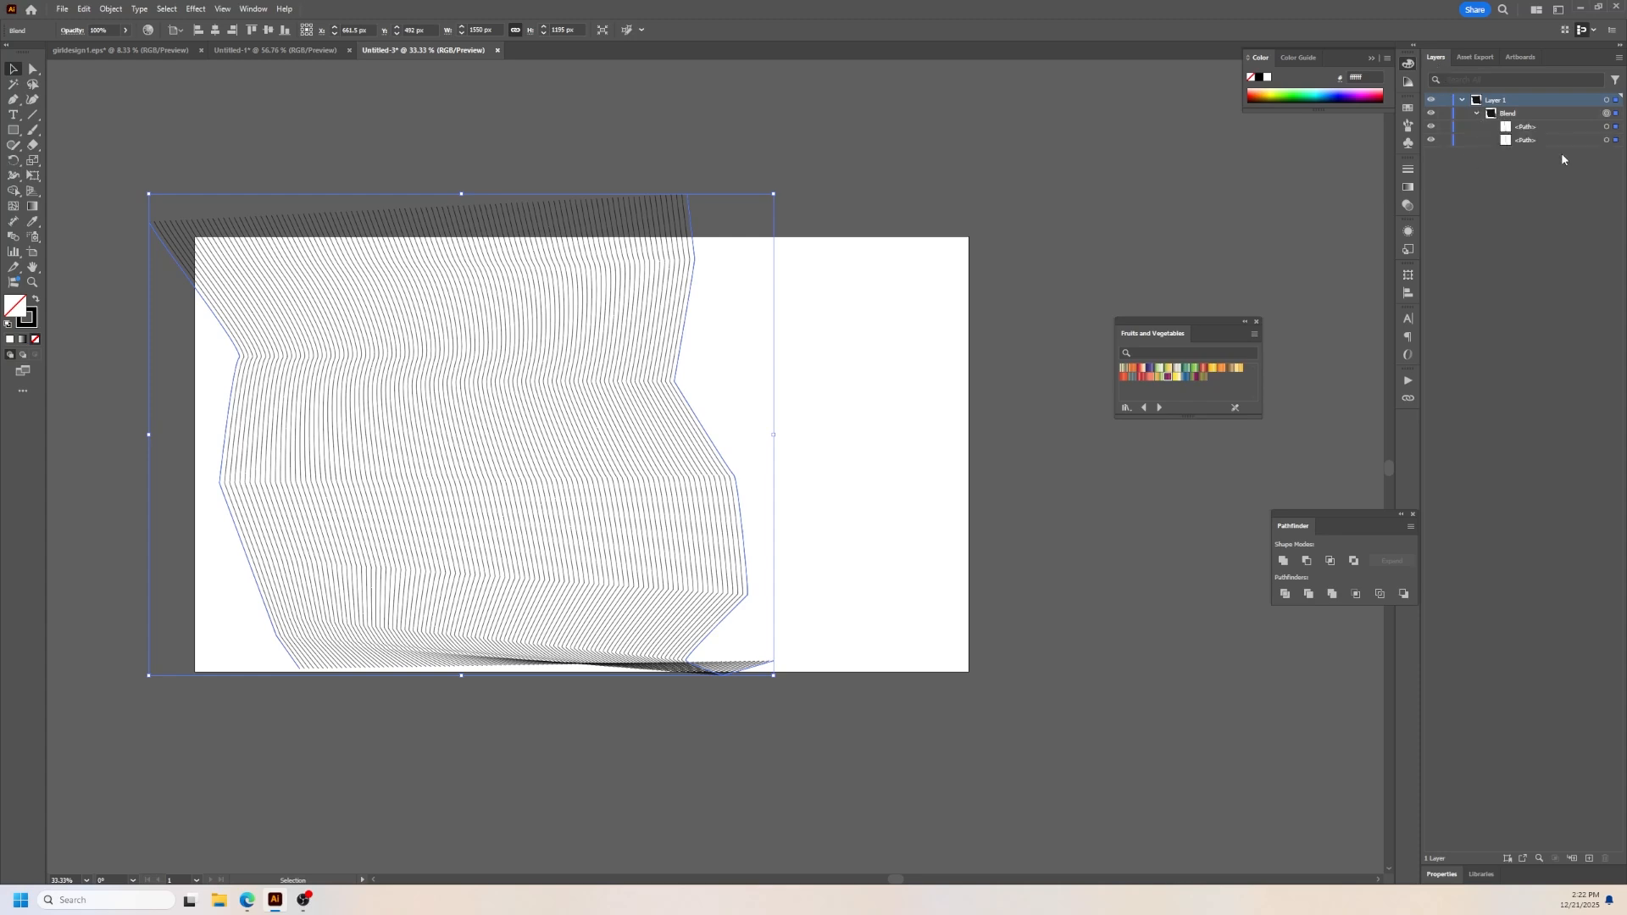
click(1617, 128)
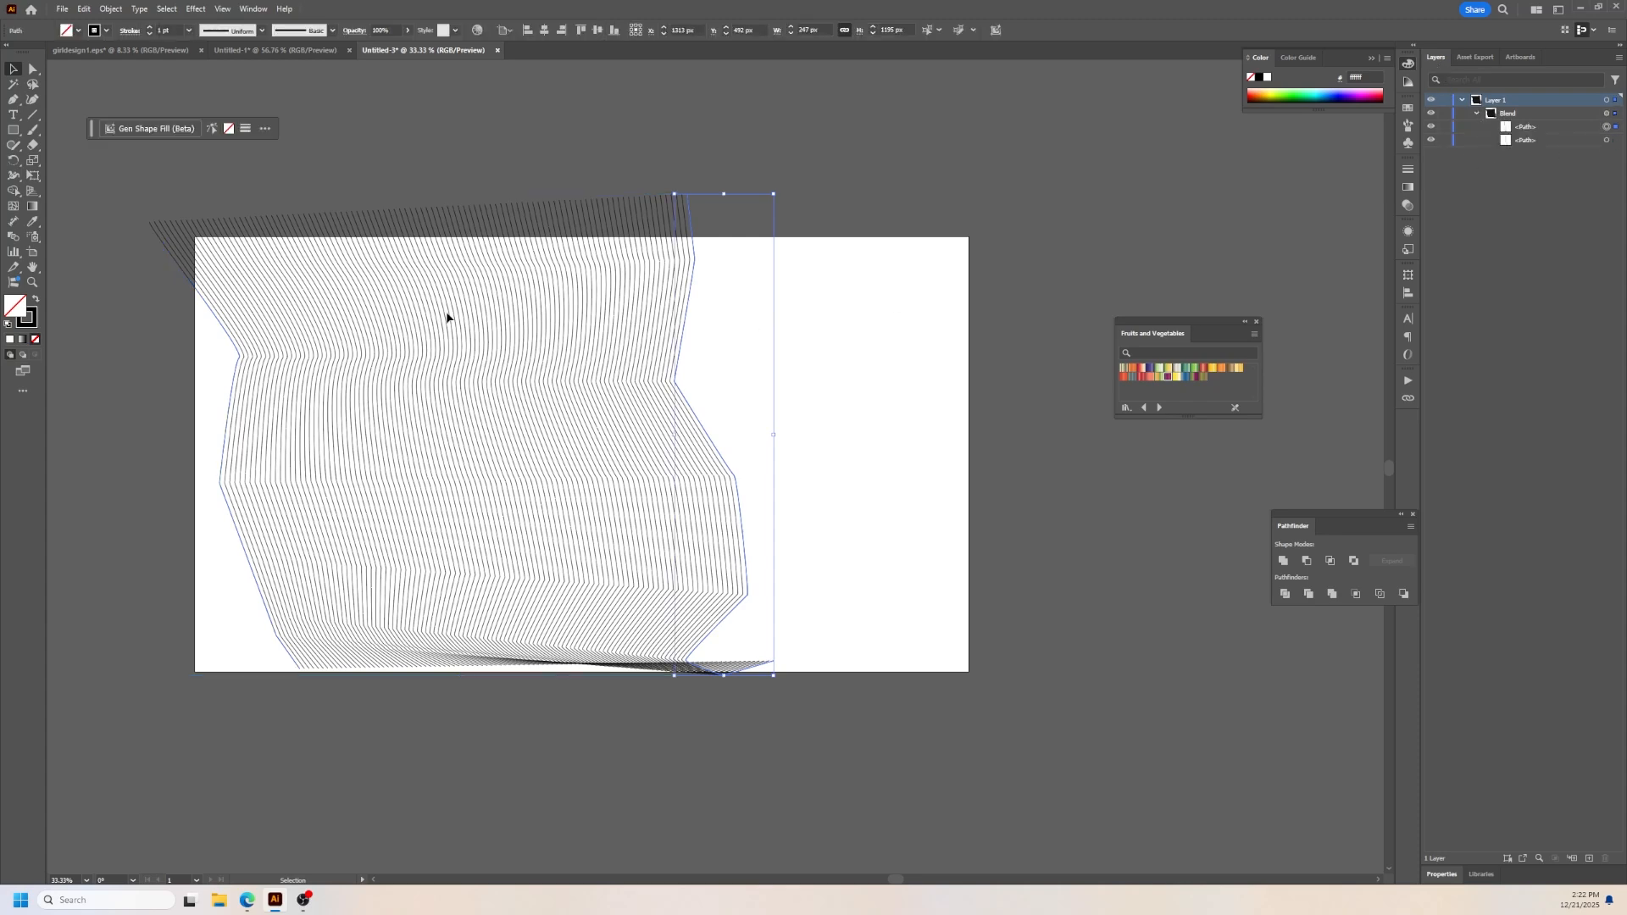
click(34, 102)
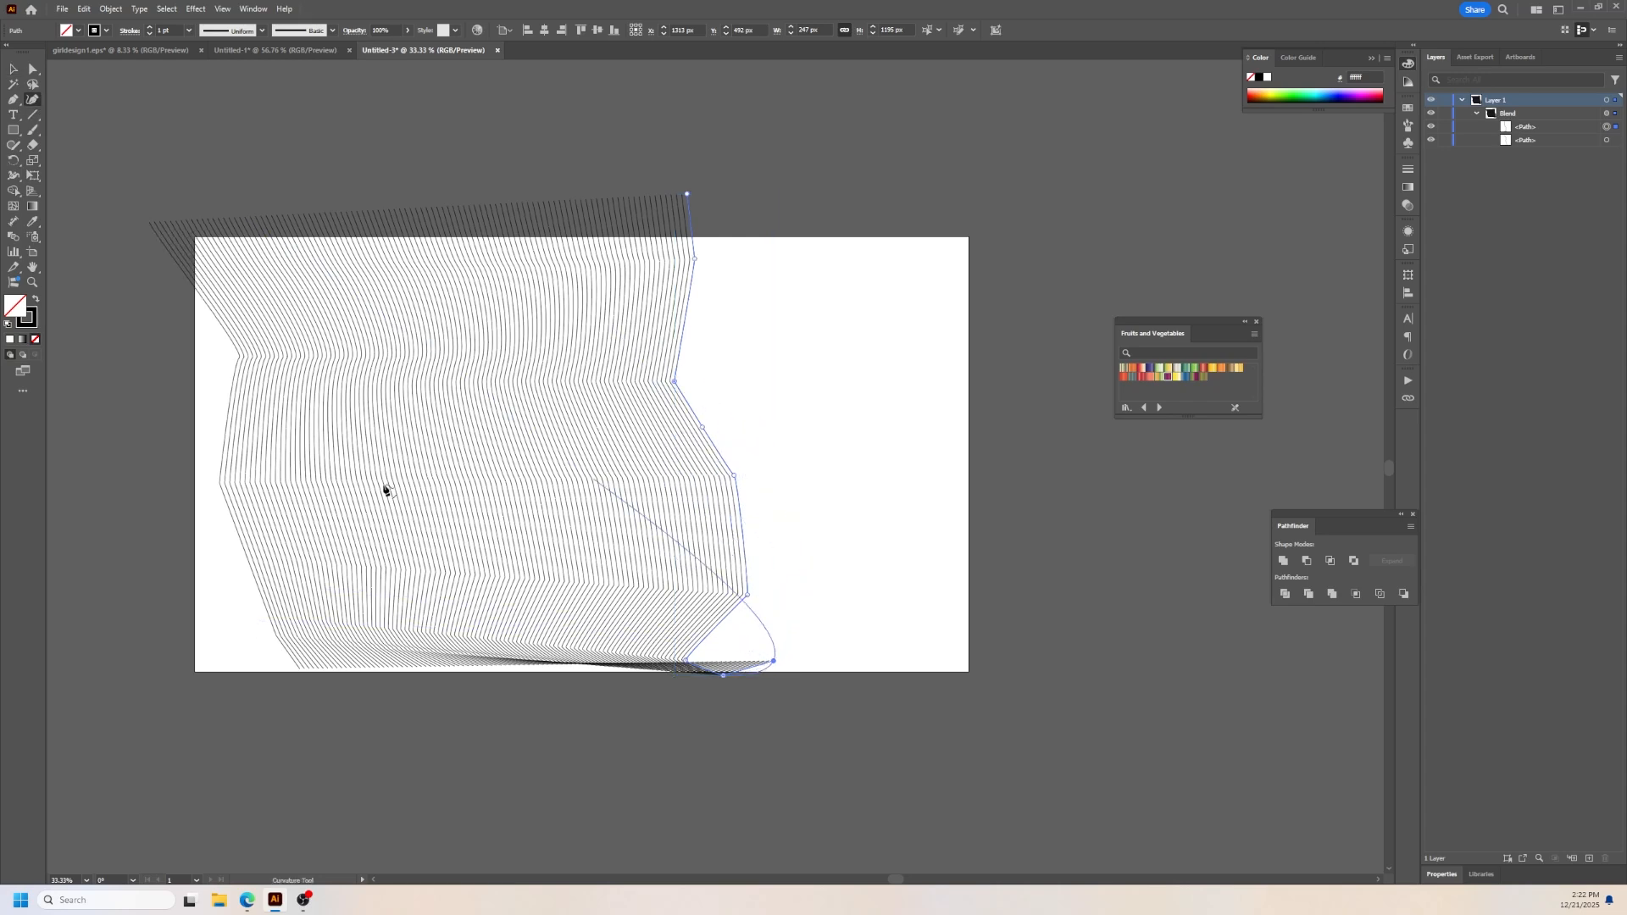
scroll(422, 446, up, 1)
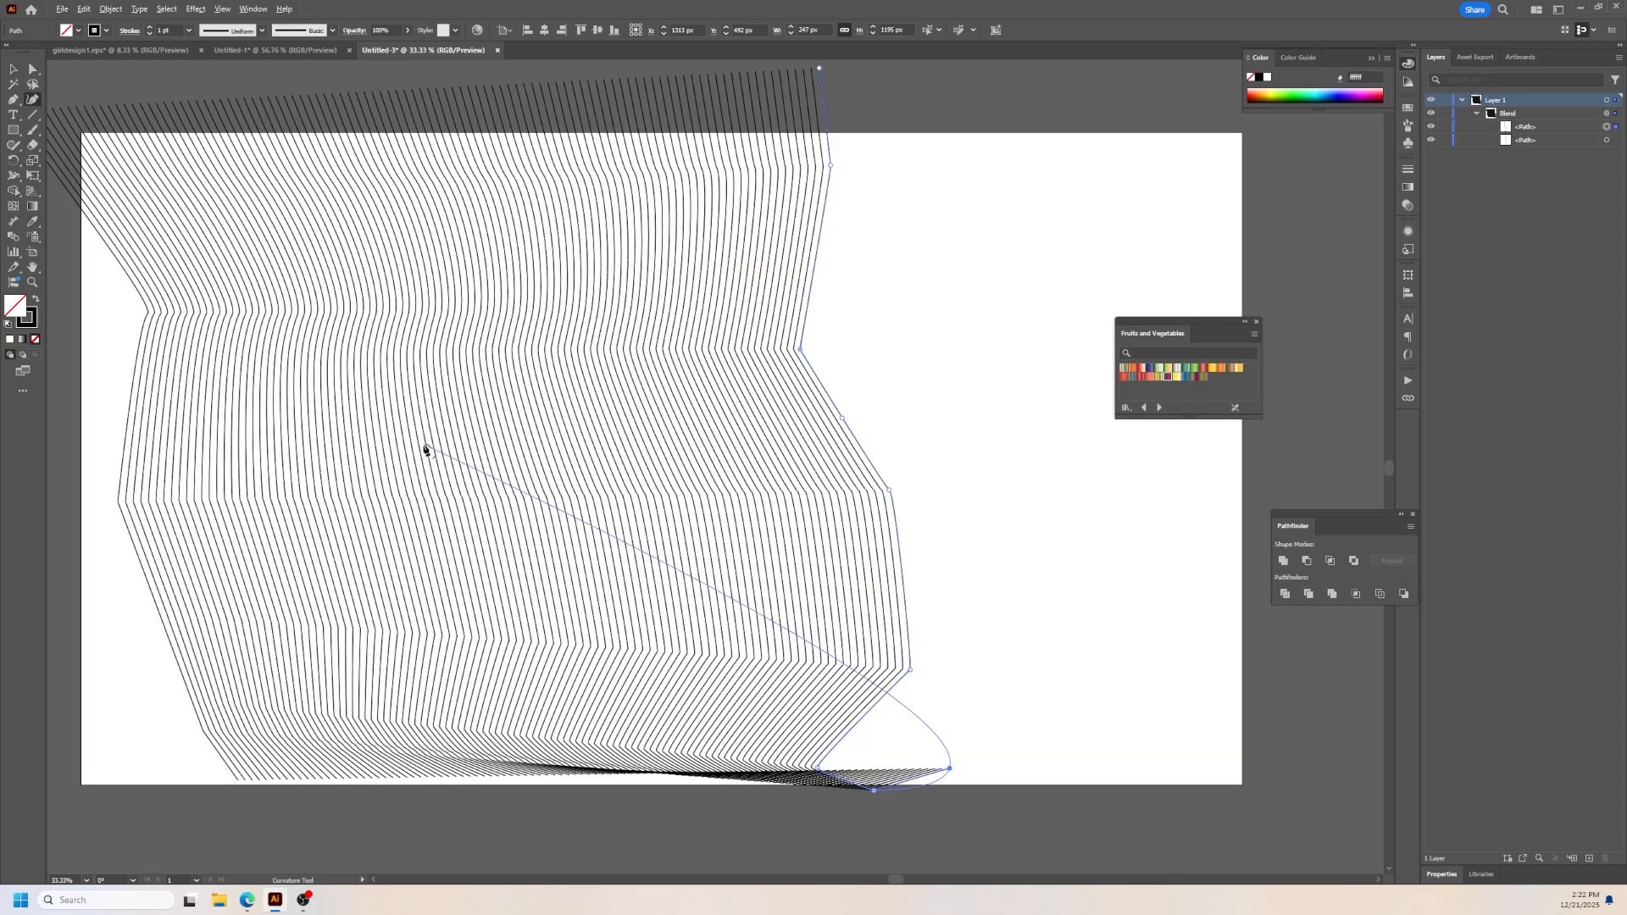
double_click(800, 349)
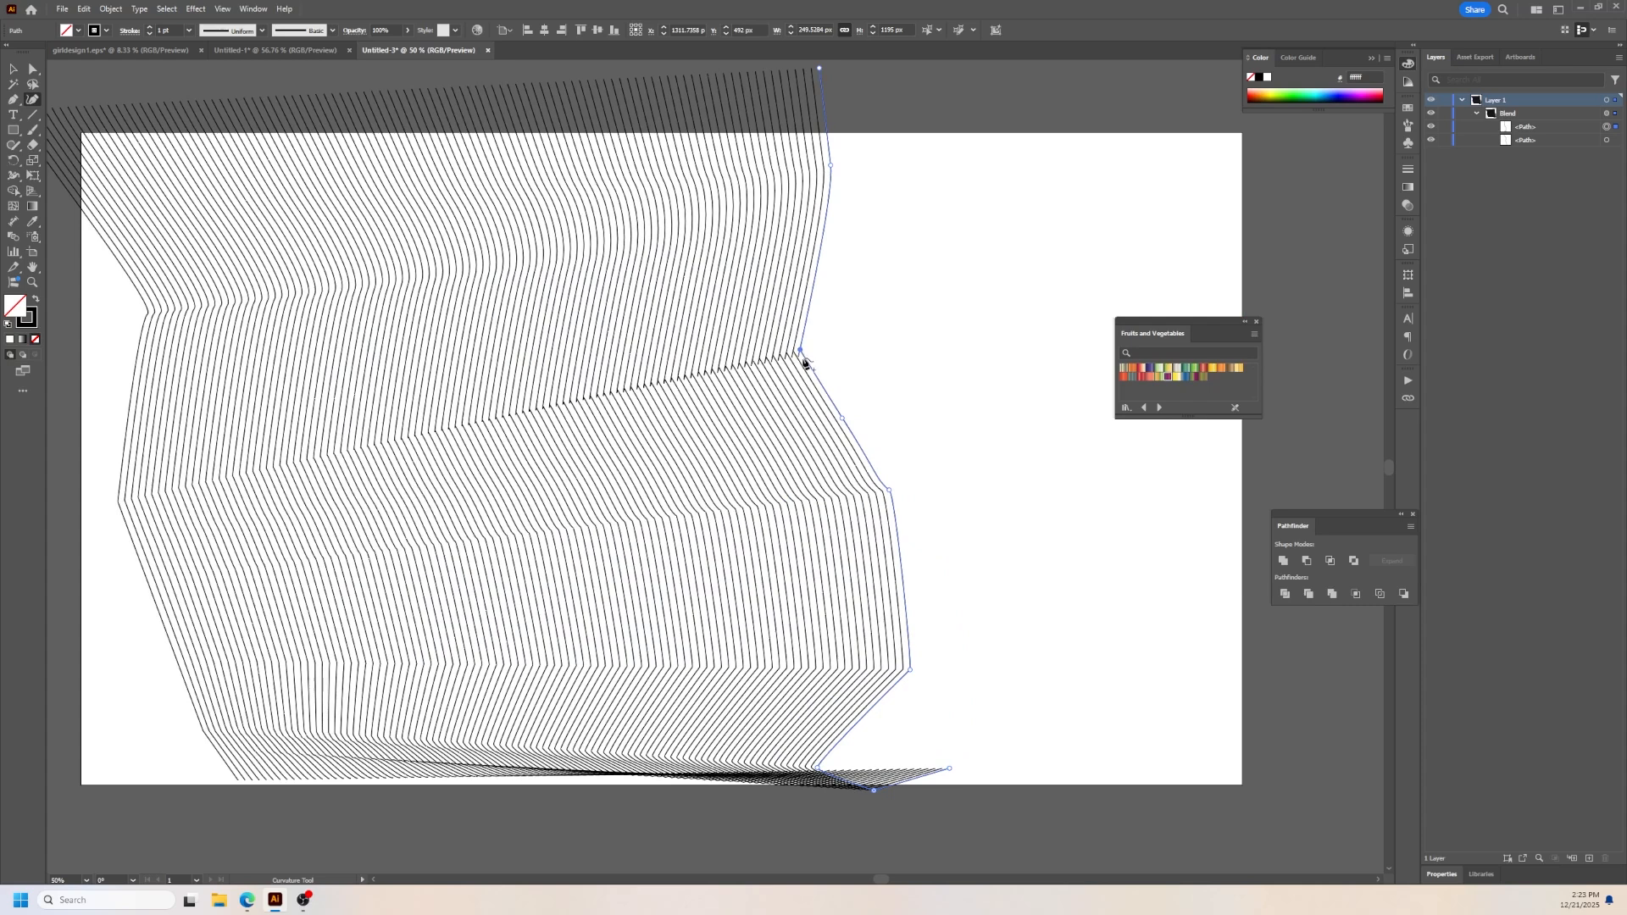
click(800, 348)
drag(843, 419, 820, 459)
drag(802, 354, 807, 370)
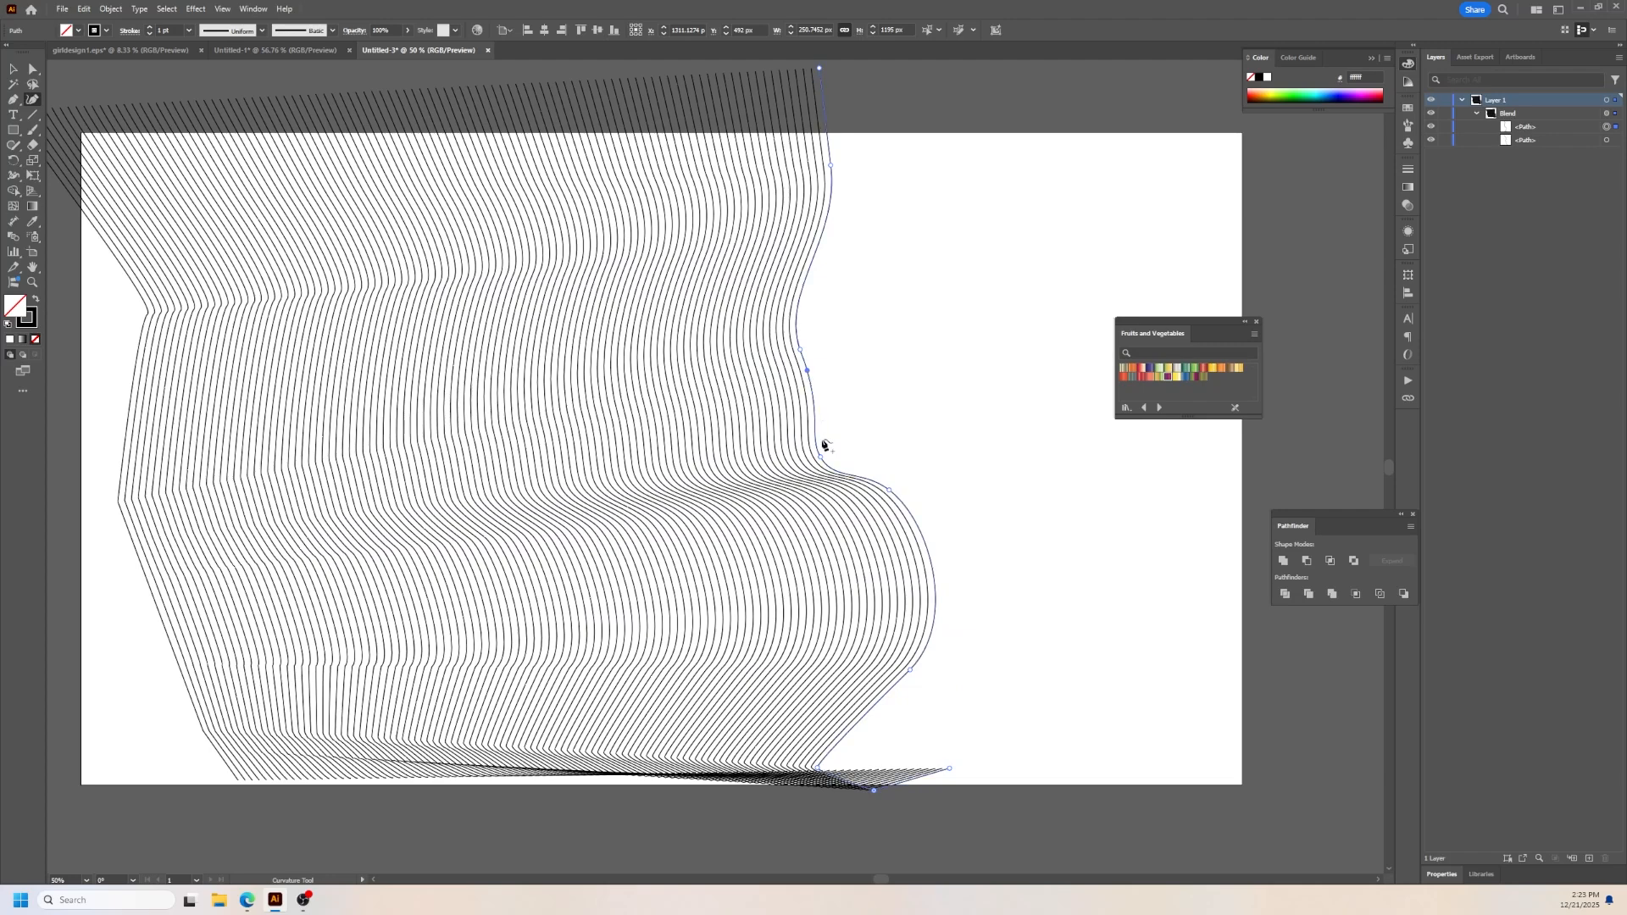
drag(890, 491, 926, 553)
key(v)
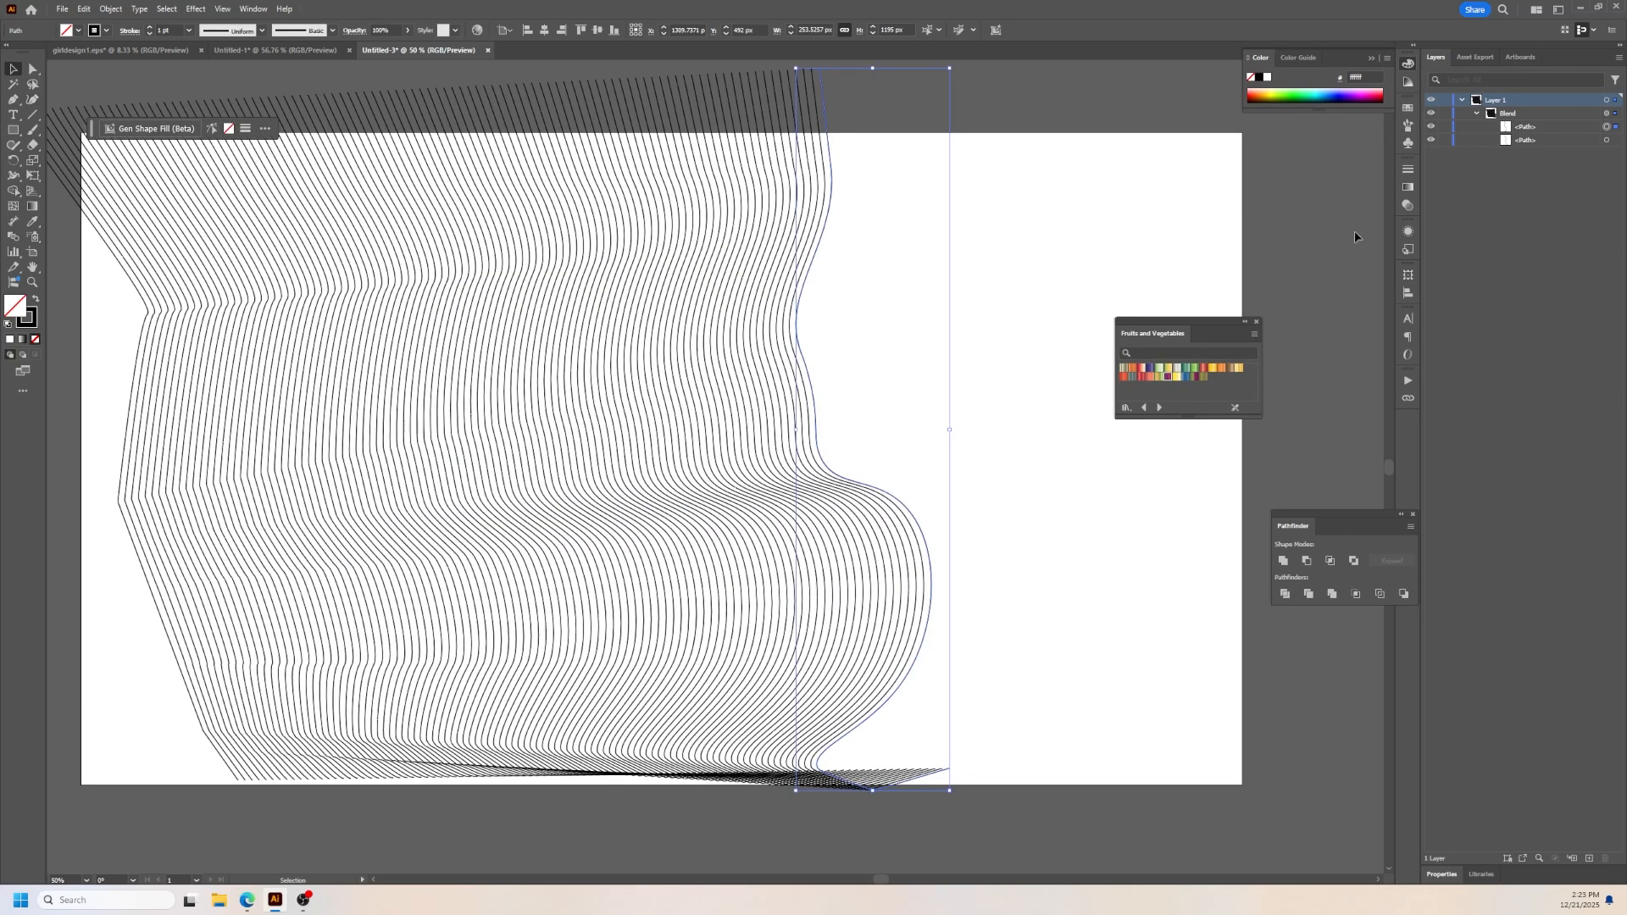
Step: Select the blend's left-hand path and smooth its upper and middle corners, shifting the upper one down-right and the middle one up
click(1607, 139)
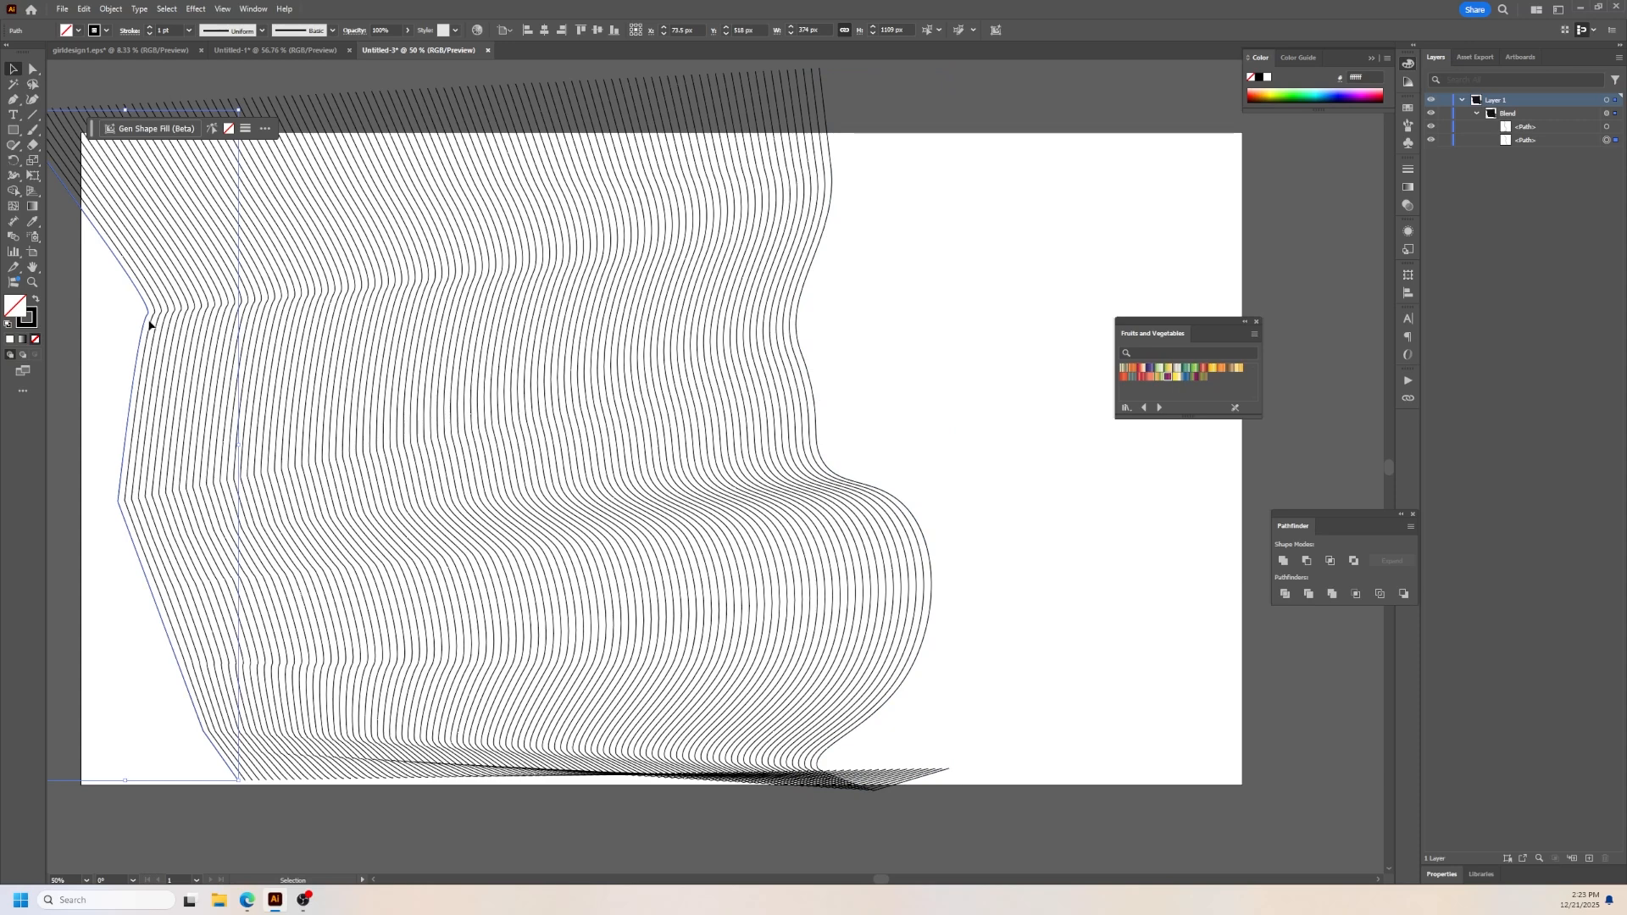
click(31, 102)
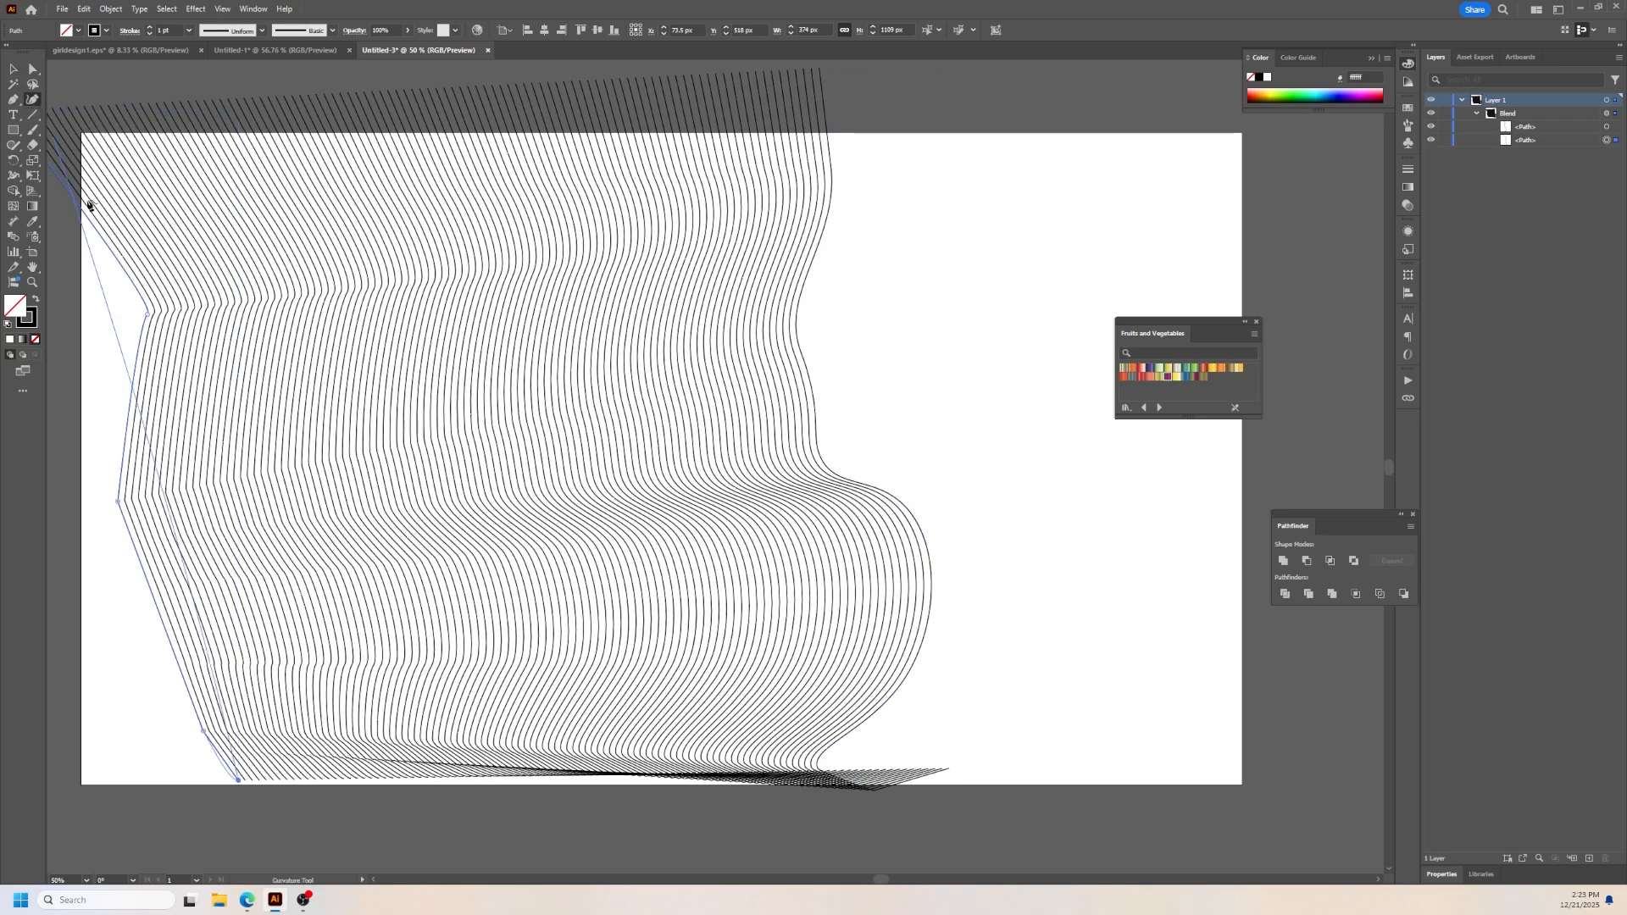
double_click(148, 316)
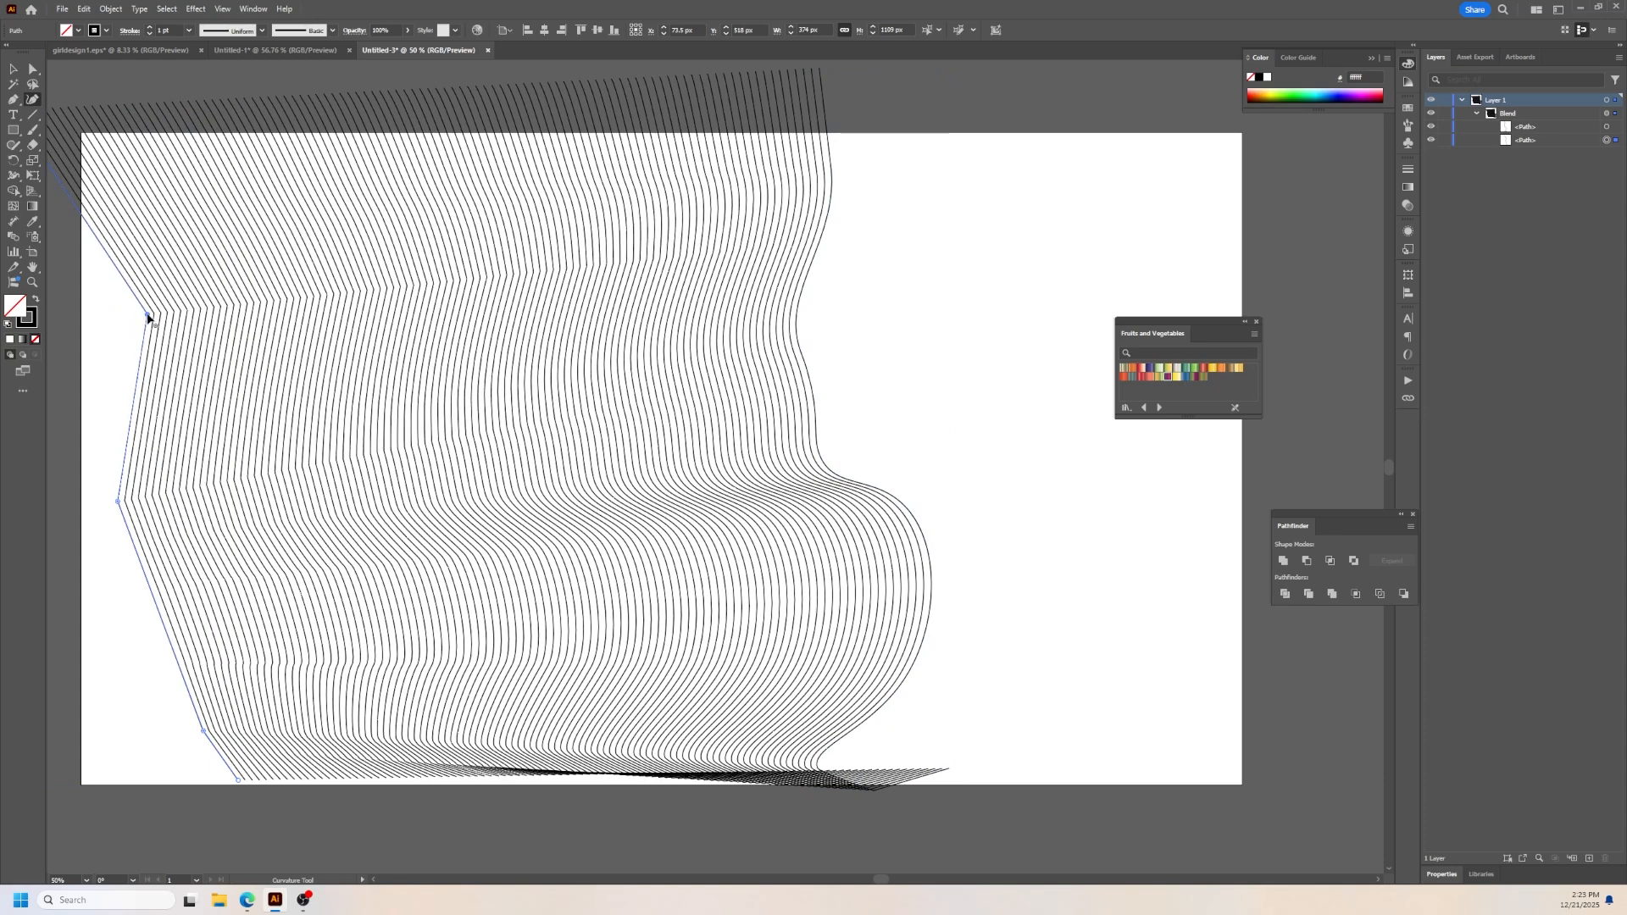
double_click(148, 315)
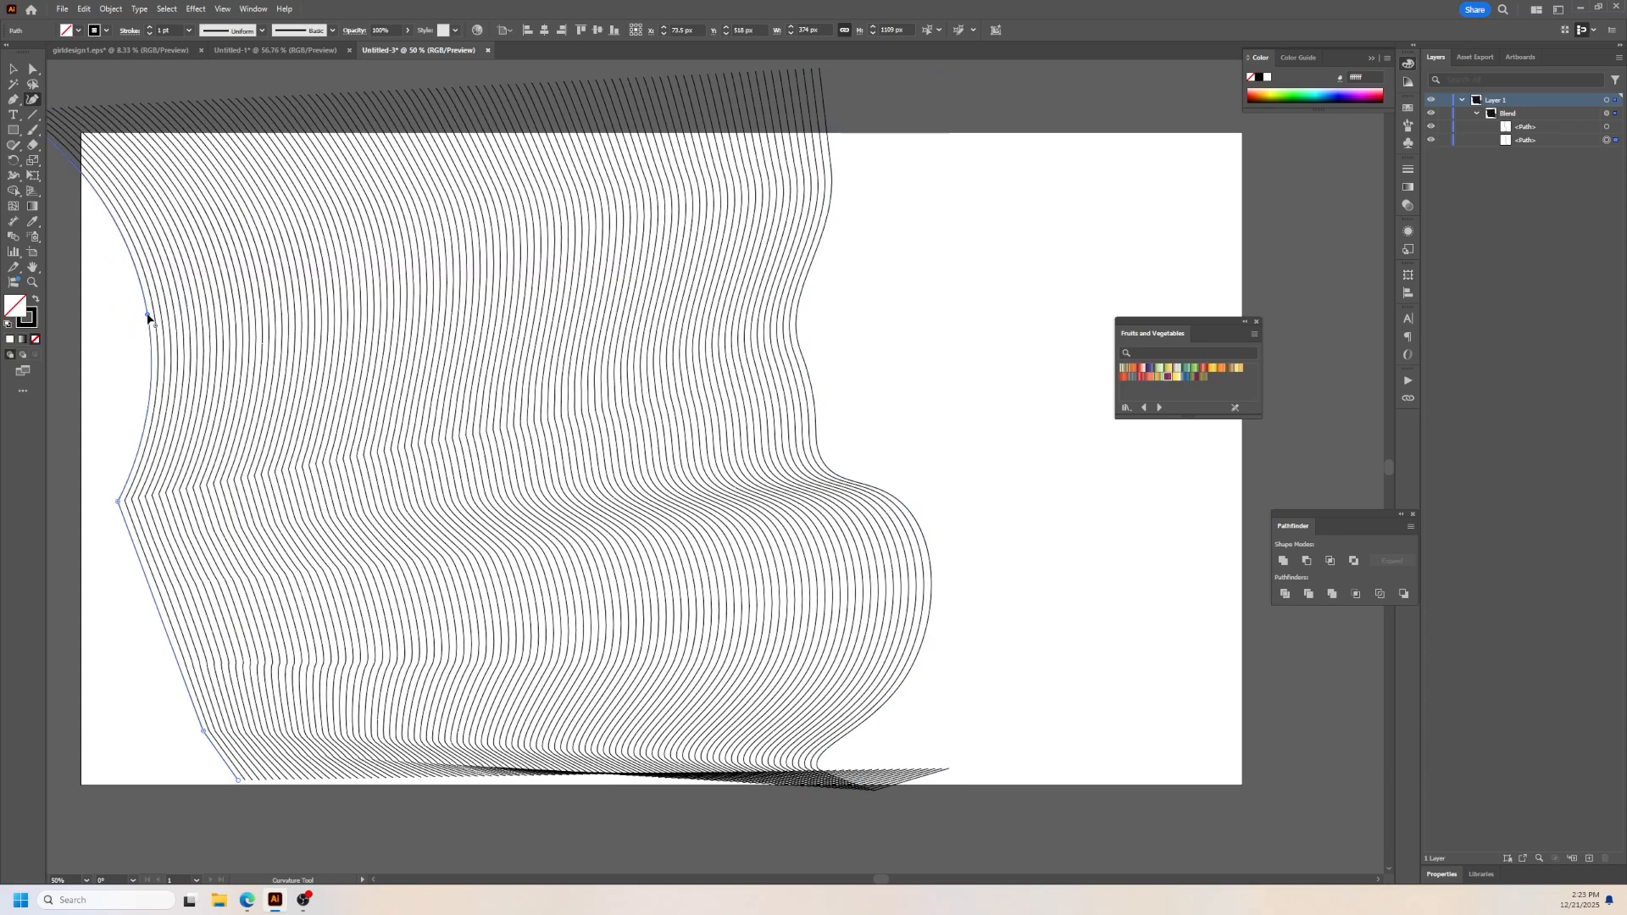
drag(147, 317, 162, 358)
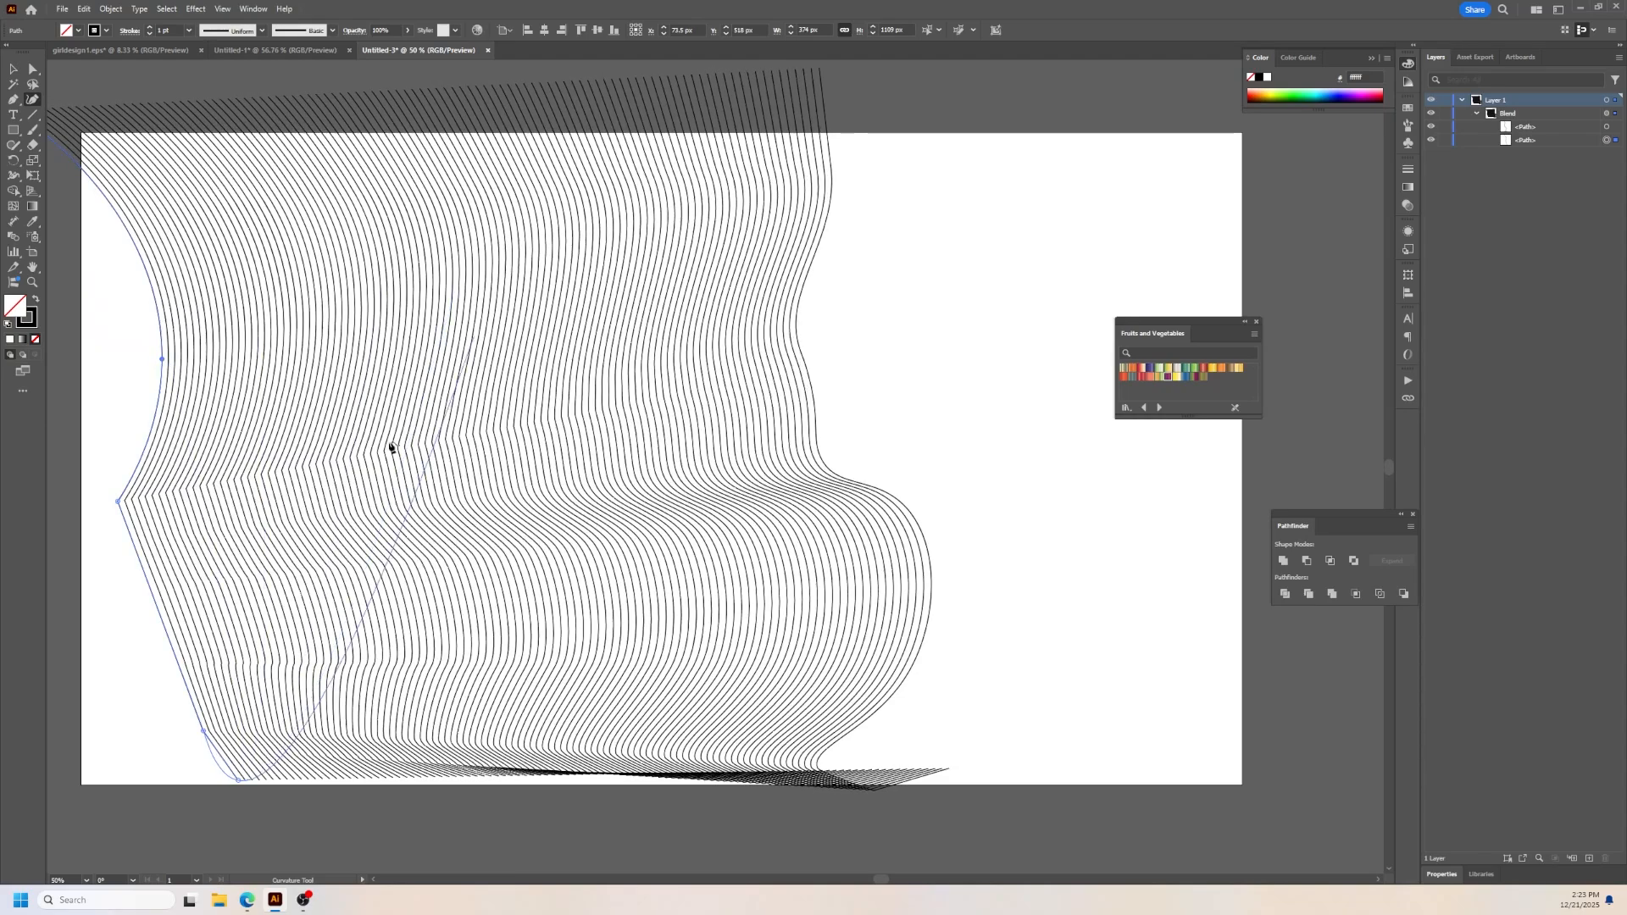
double_click(119, 501)
drag(119, 502, 119, 432)
Step: Move the left-hand path's lower endpoint down and to the left, beyond the artboard's lower edge
scroll(747, 525, down, 2)
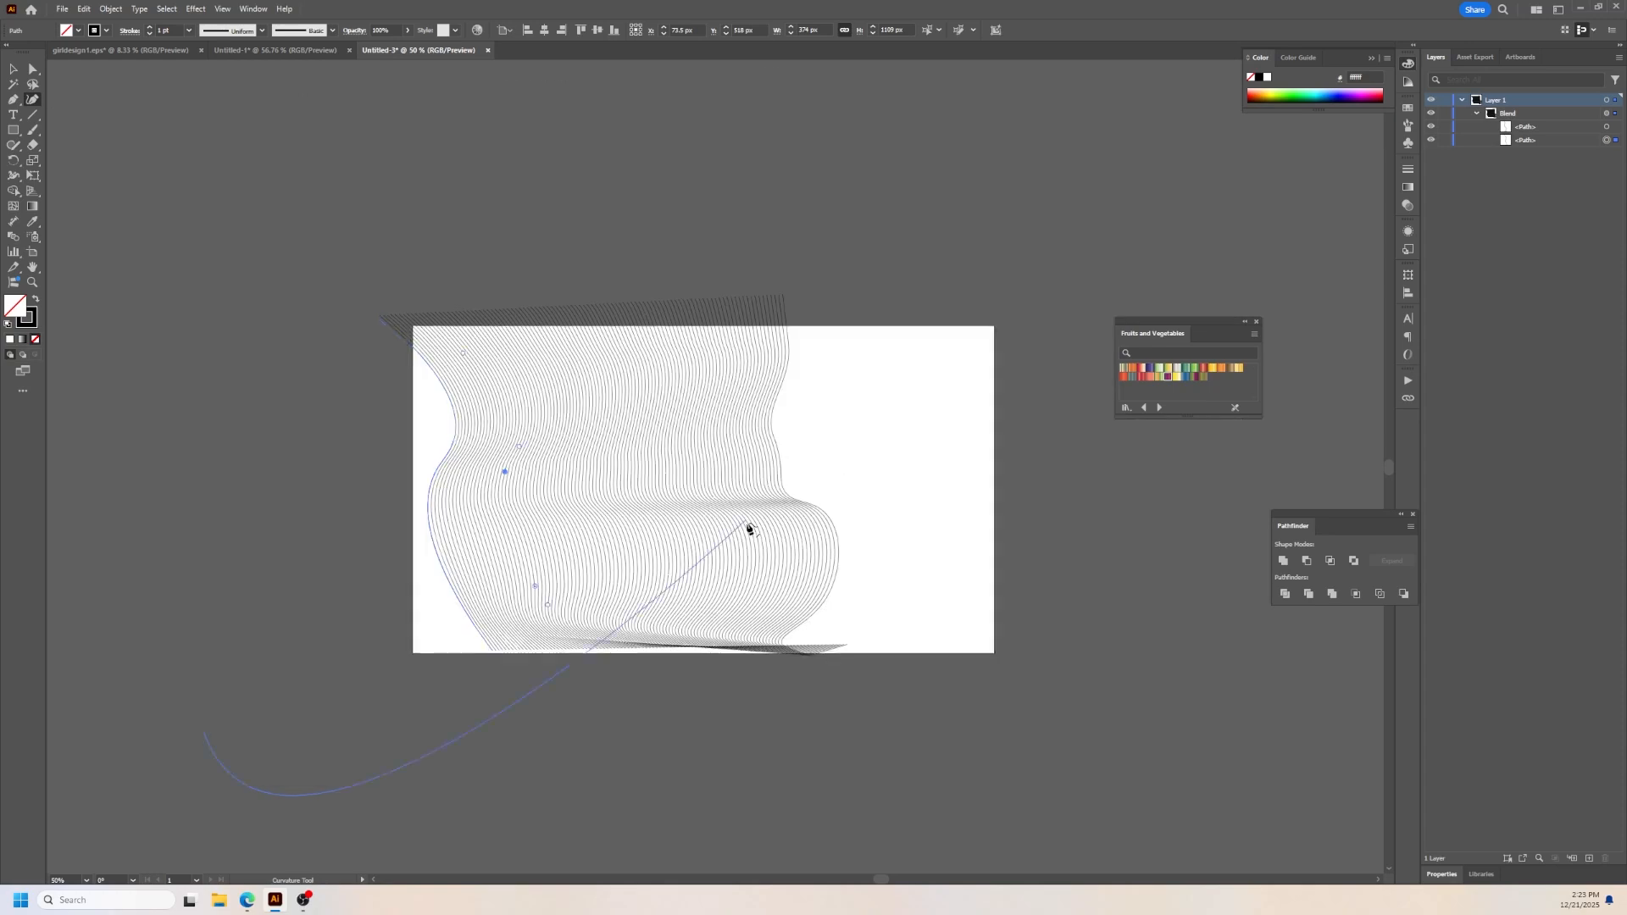
scroll(747, 526, down, 1)
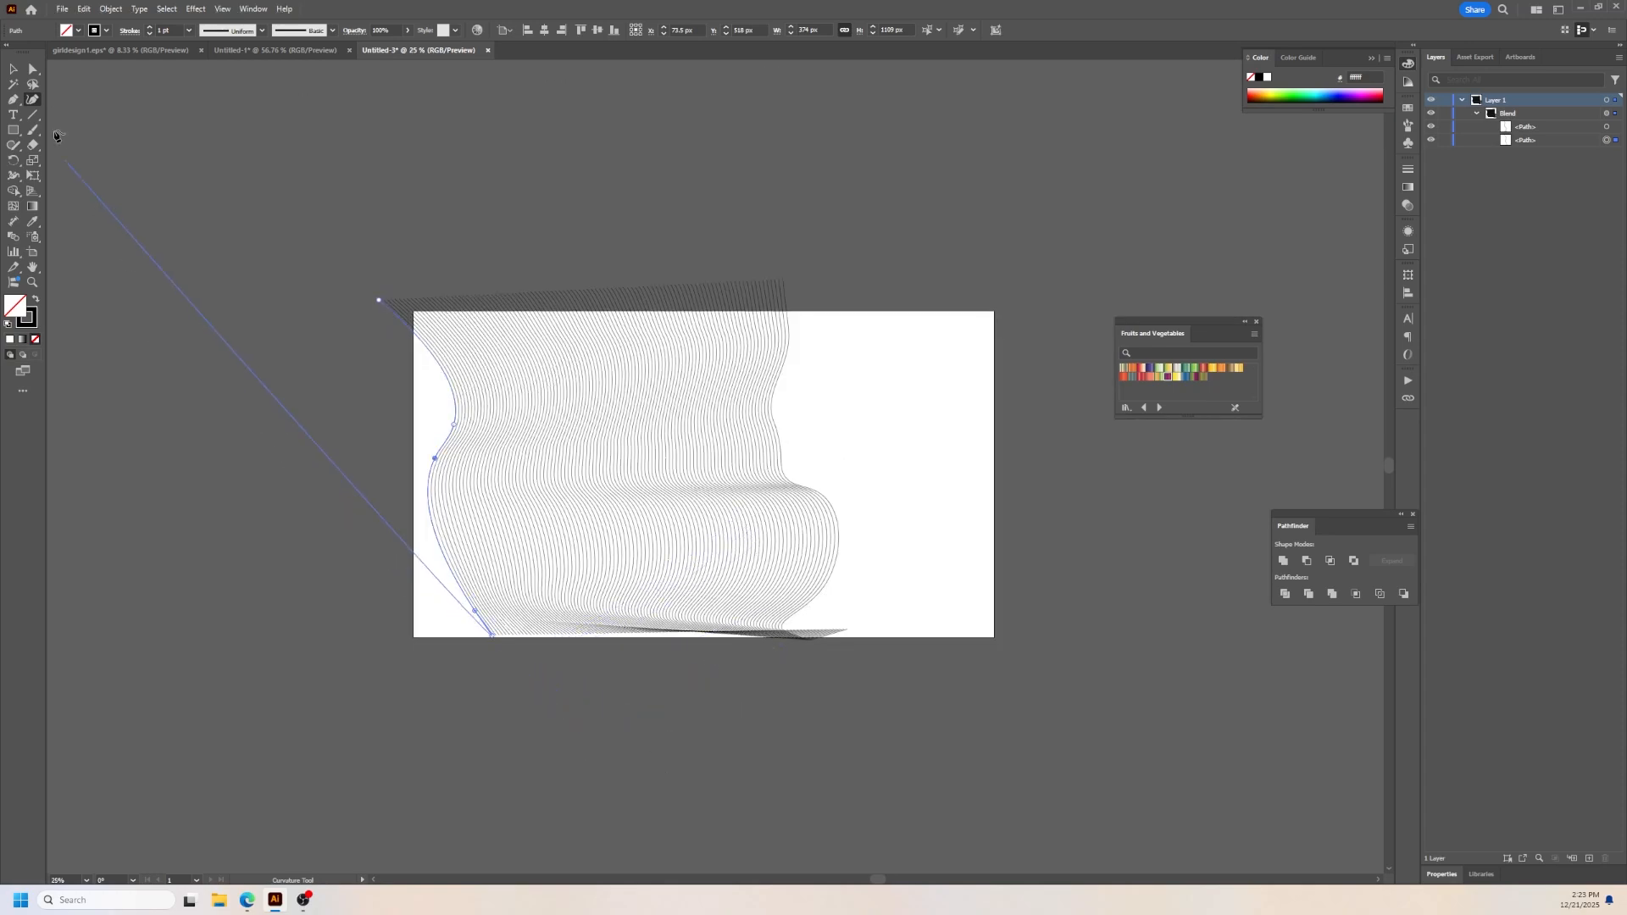
scroll(538, 713, up, 2)
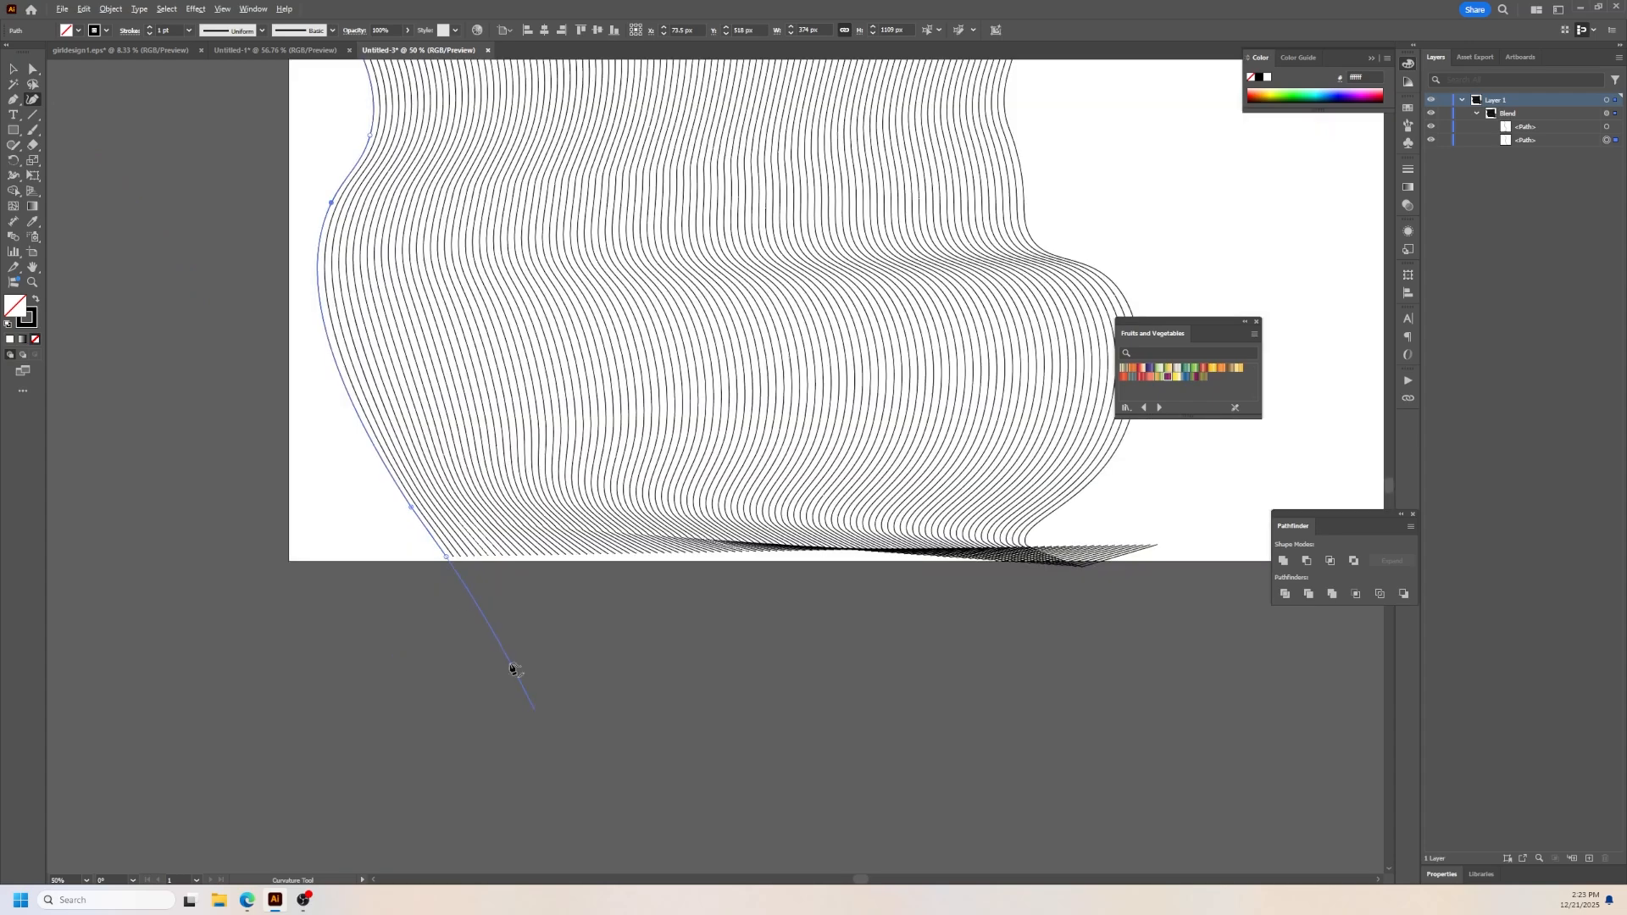
drag(446, 557, 371, 635)
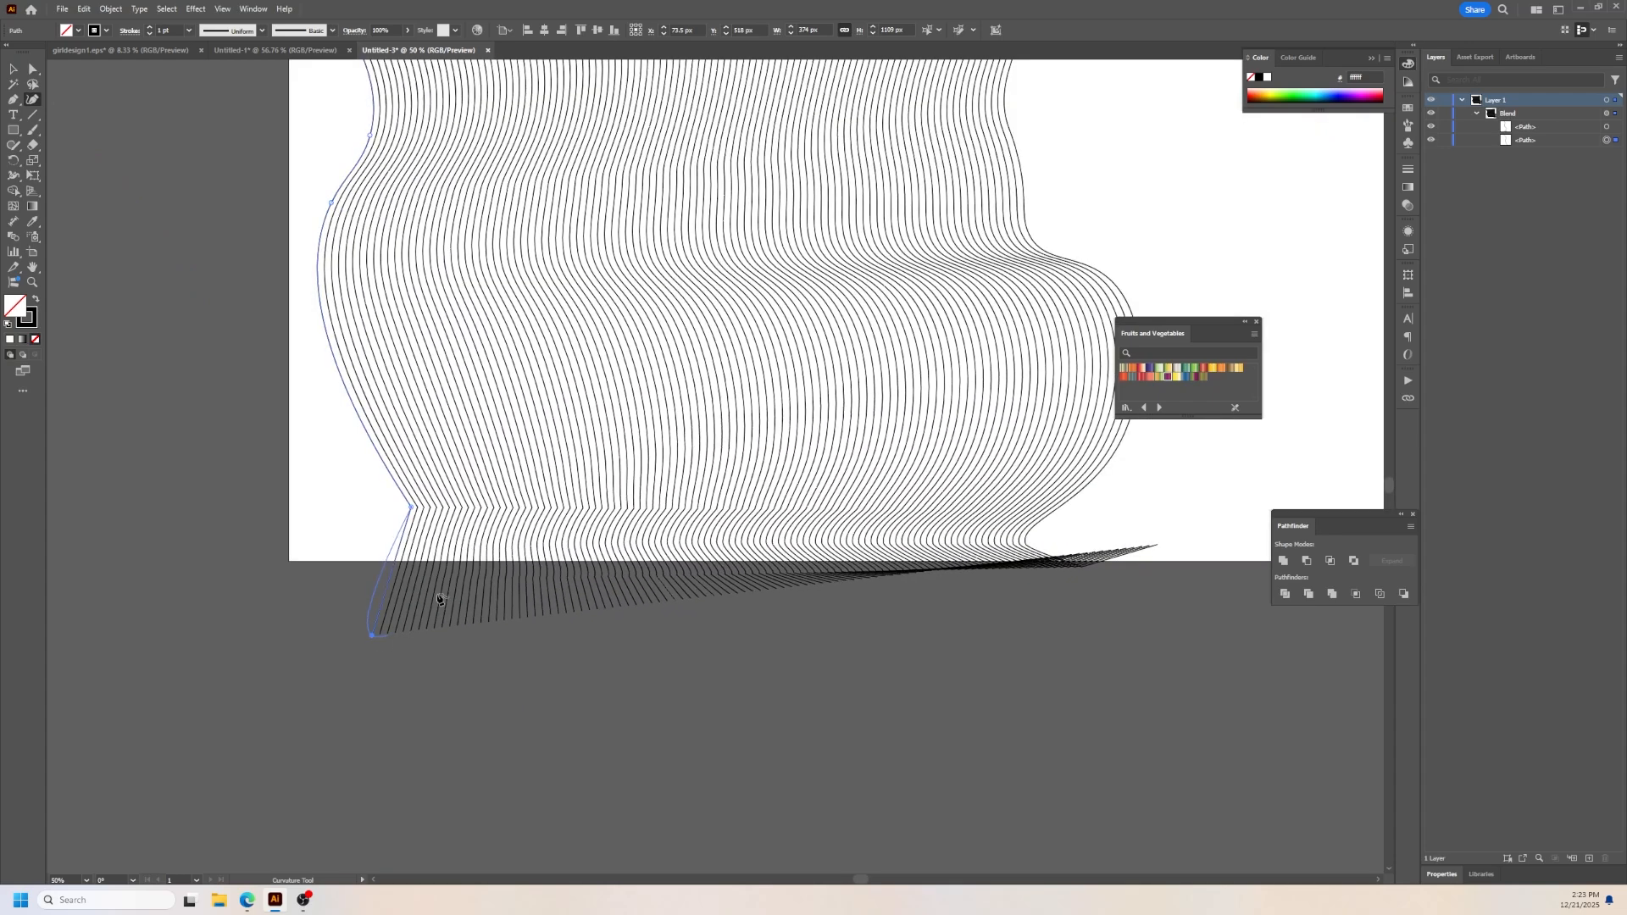
Step: Turn the left-hand path's lowest corner into a smooth curve and pull that anchor point slightly to the right
double_click(412, 508)
double_click(414, 509)
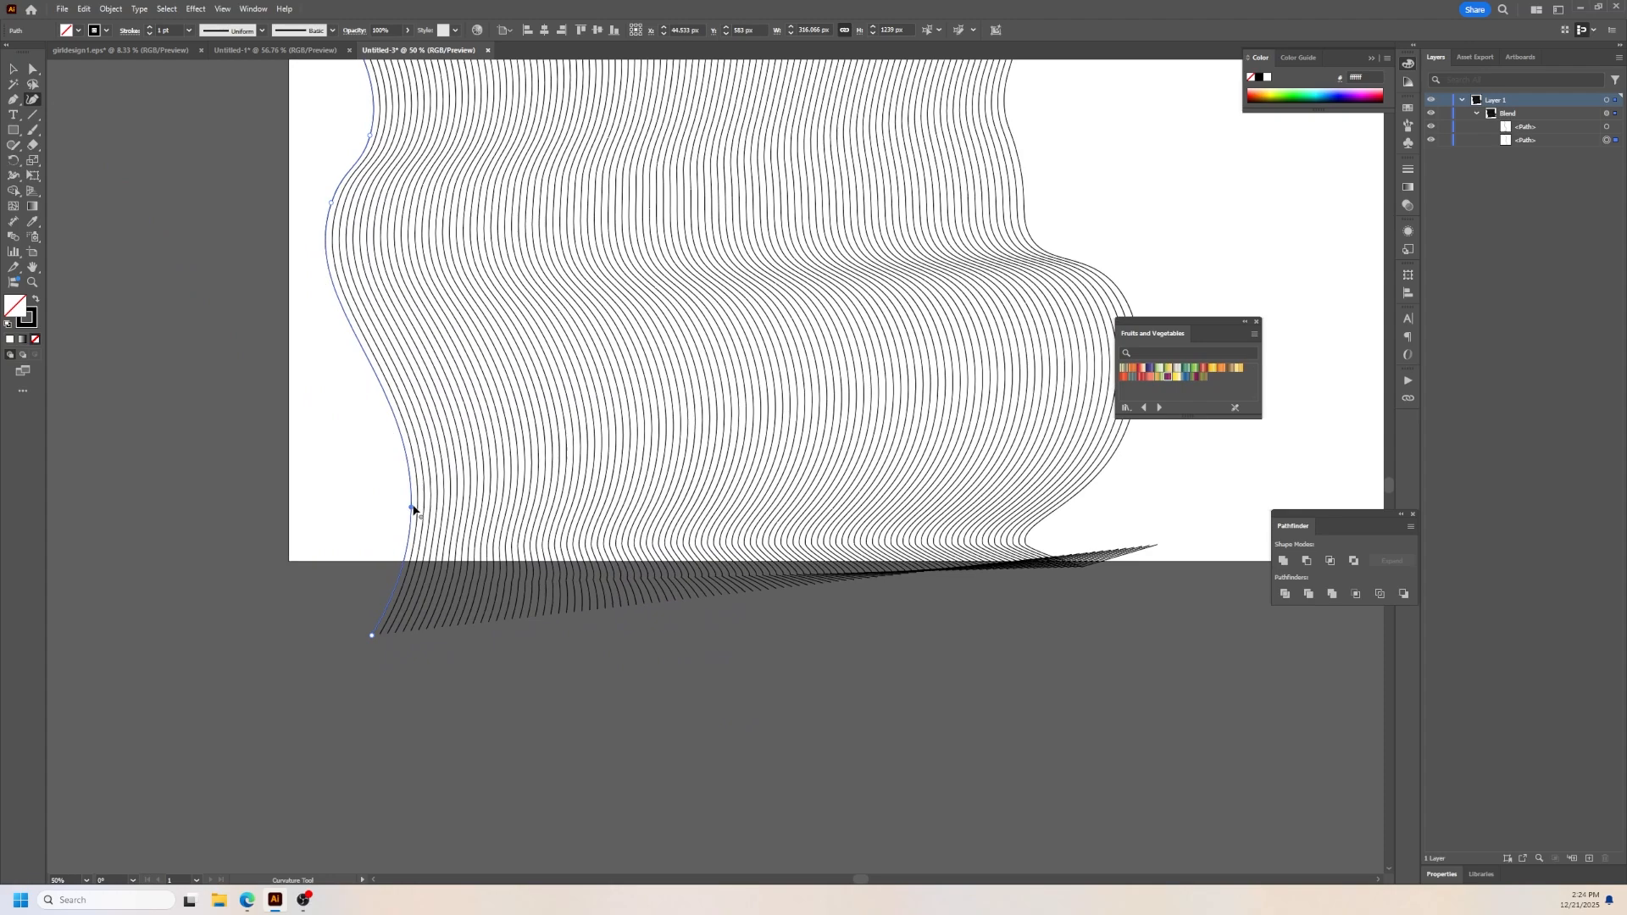
drag(414, 509, 454, 517)
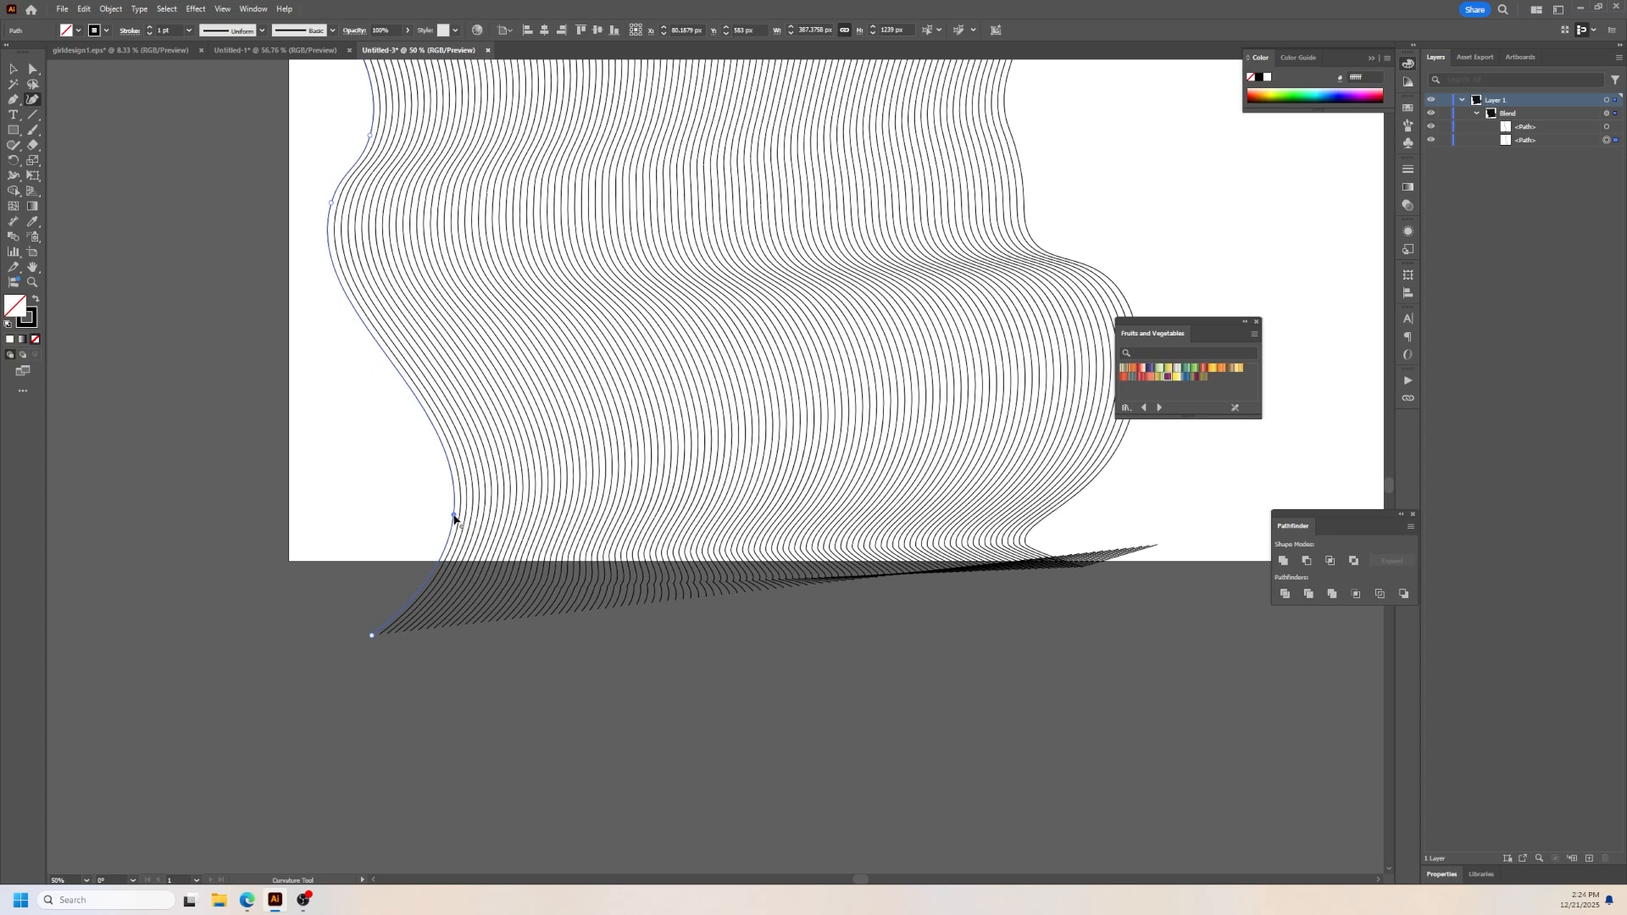
double_click(453, 516)
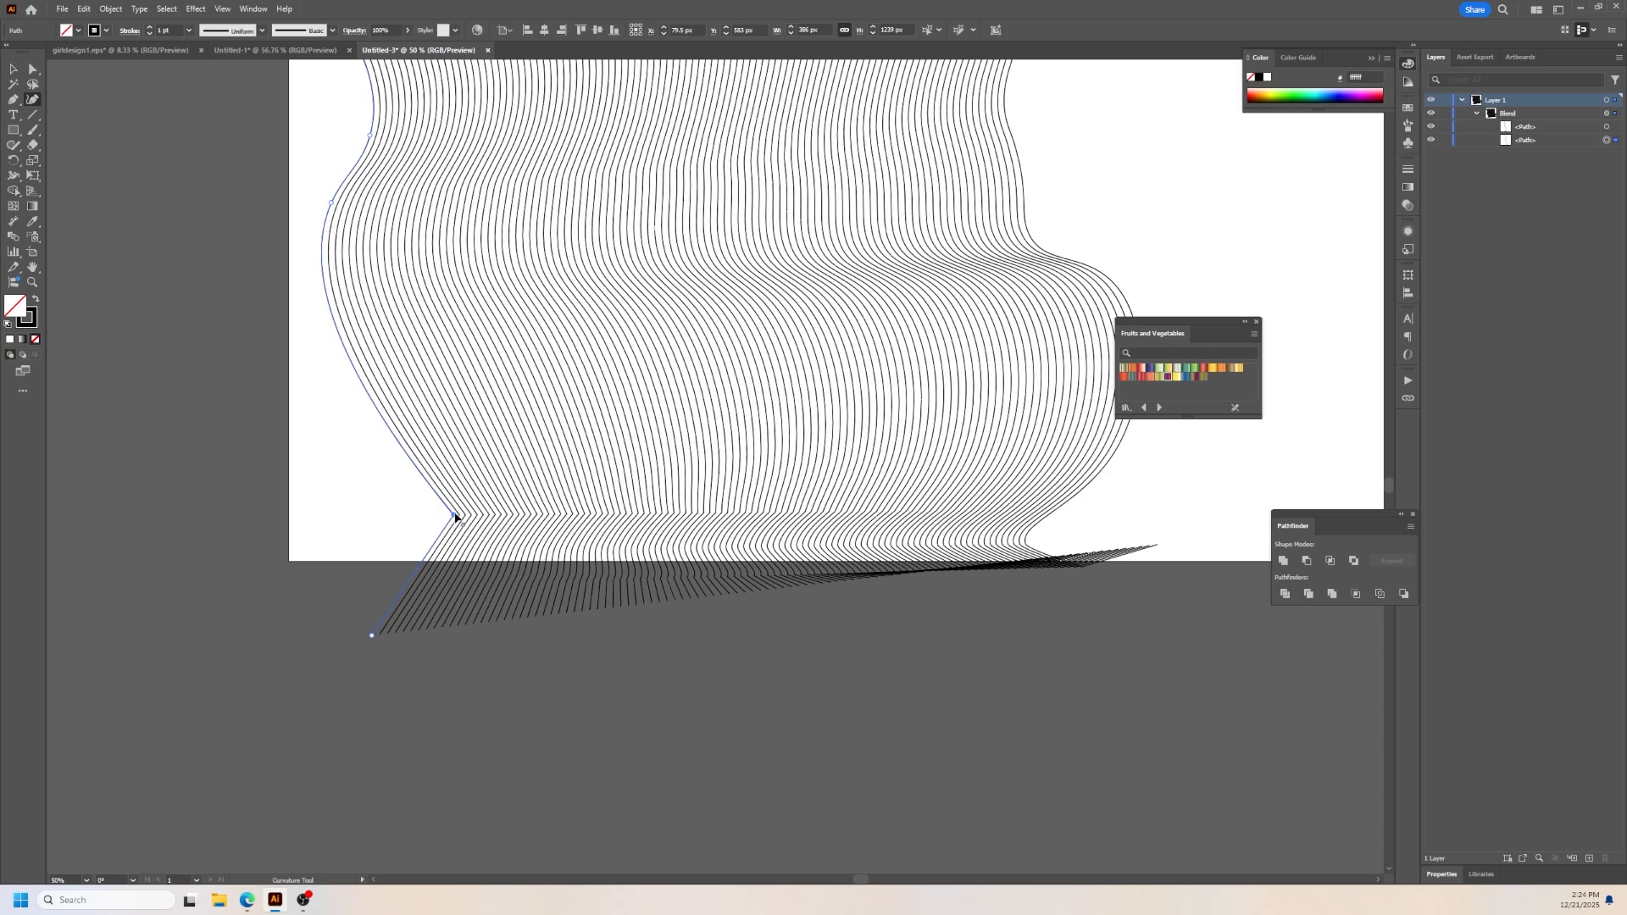
double_click(454, 515)
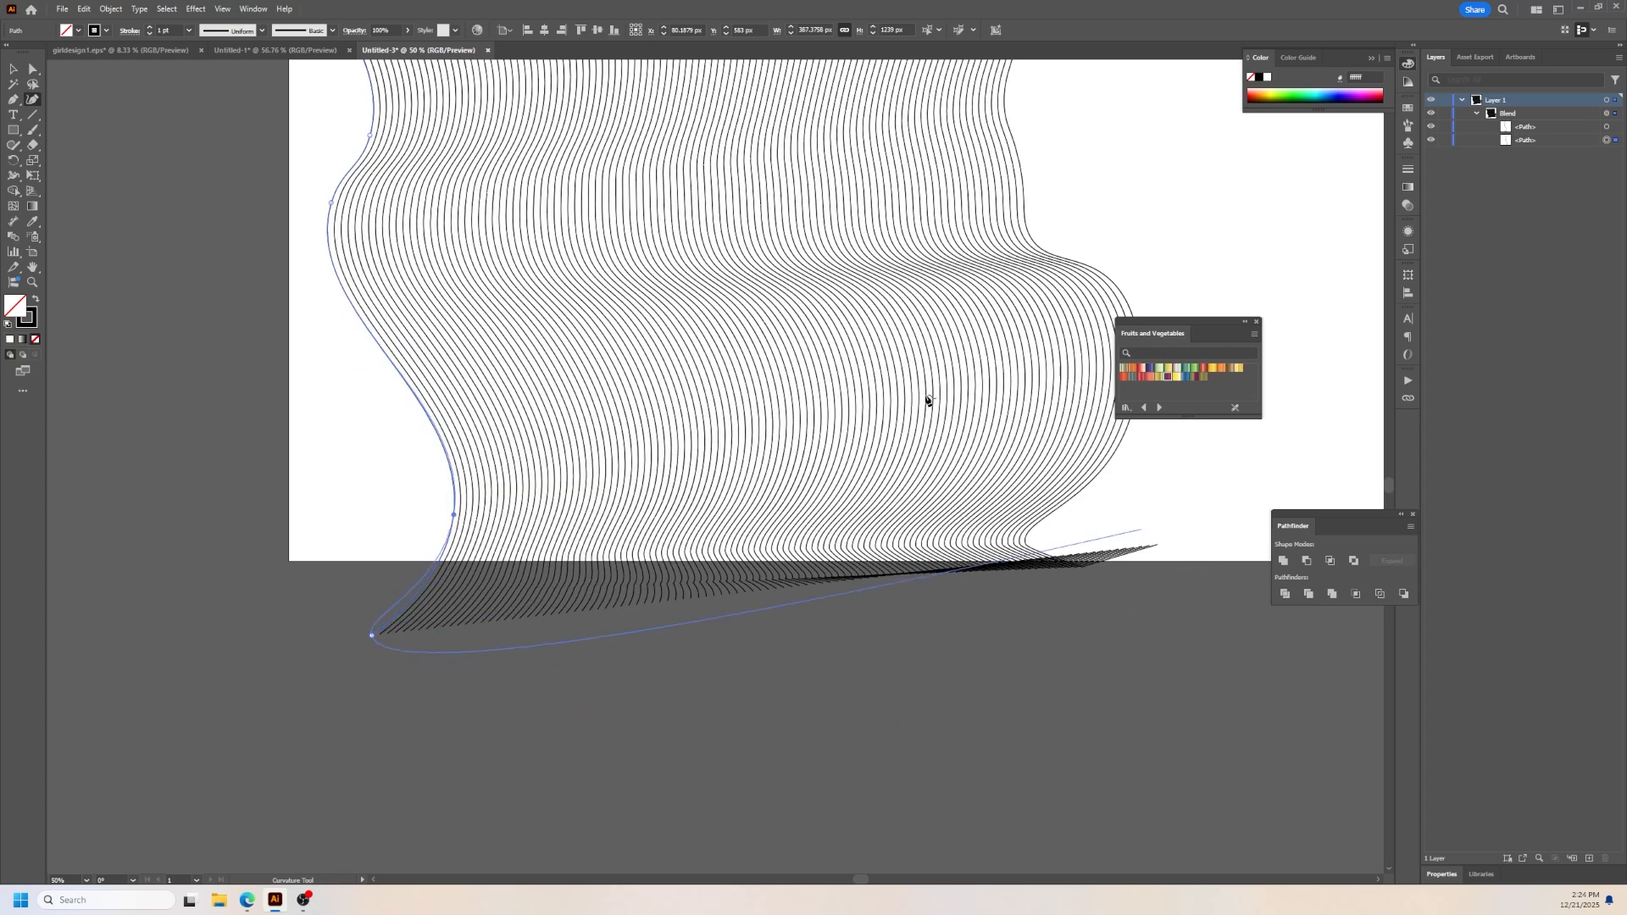
Step: Remove the extra anchor near the right-hand path's lower end and stretch its end points down below the artboard edge
click(1615, 127)
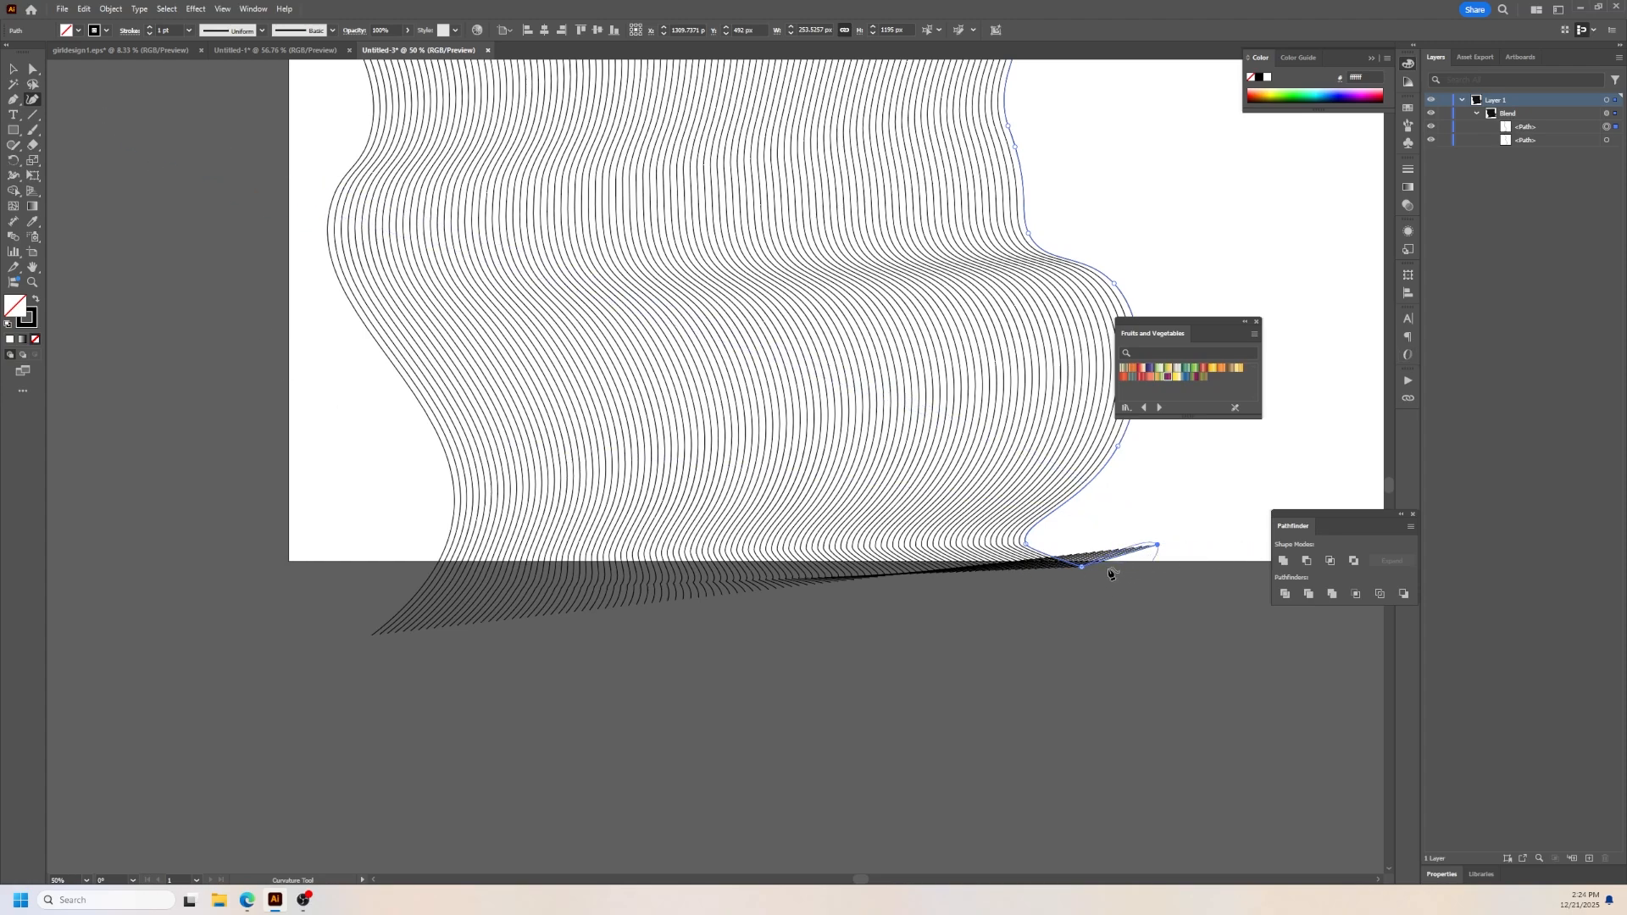
mouse_move(1083, 568)
mouse_down()
mouse_move(1217, 510)
mouse_move(1072, 521)
mouse_move(1055, 544)
mouse_move(1073, 537)
mouse_up()
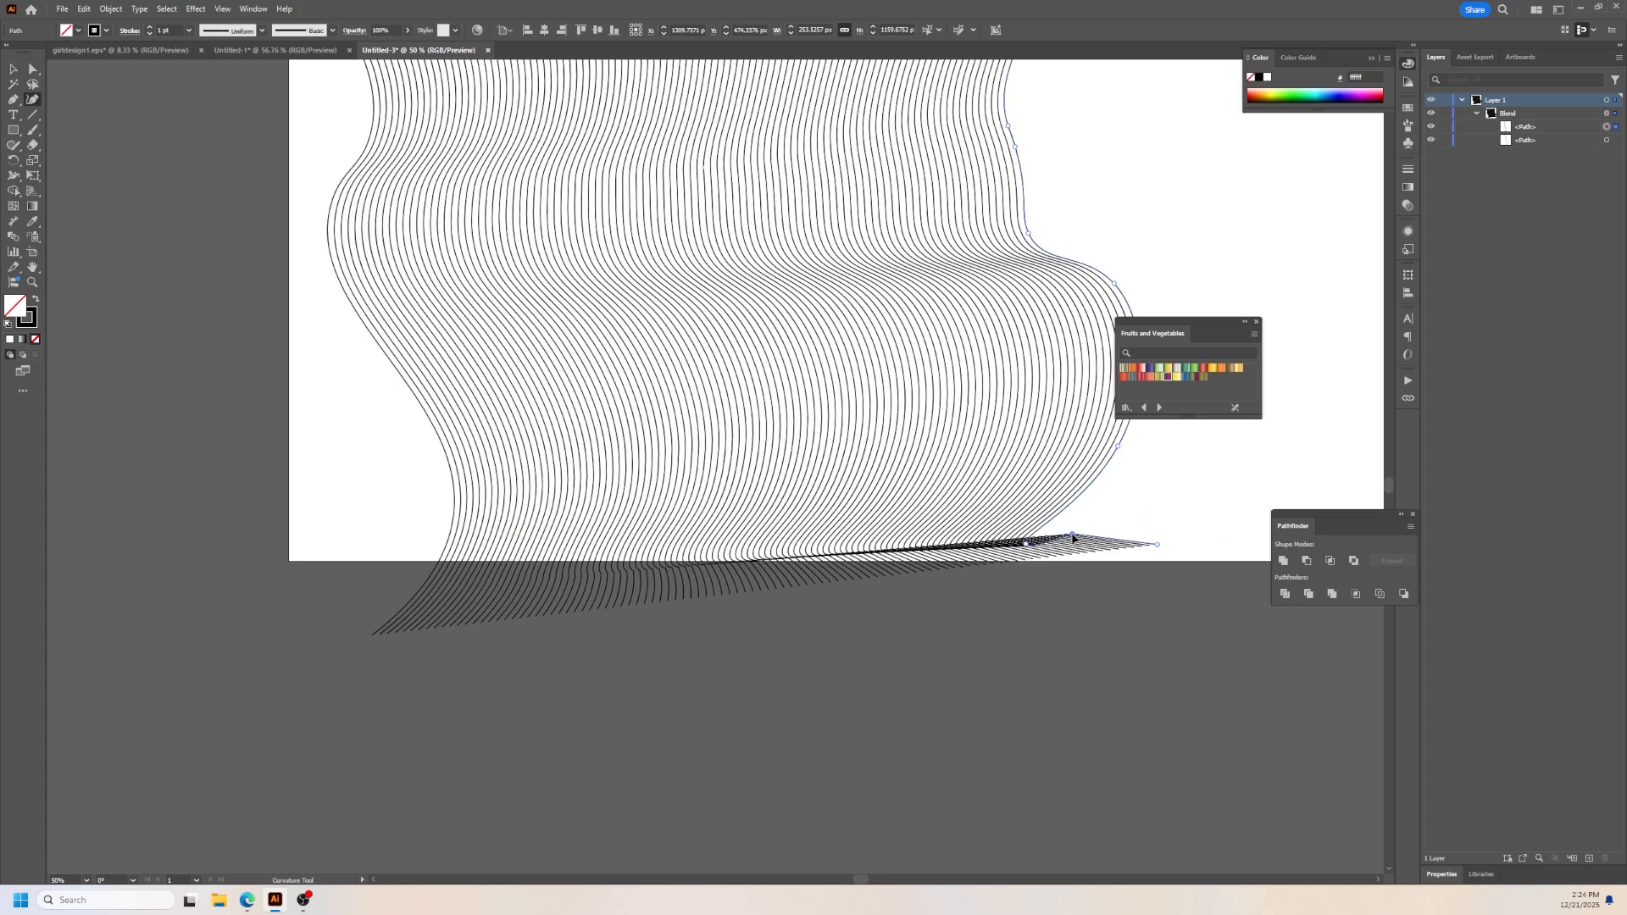
key(Delete)
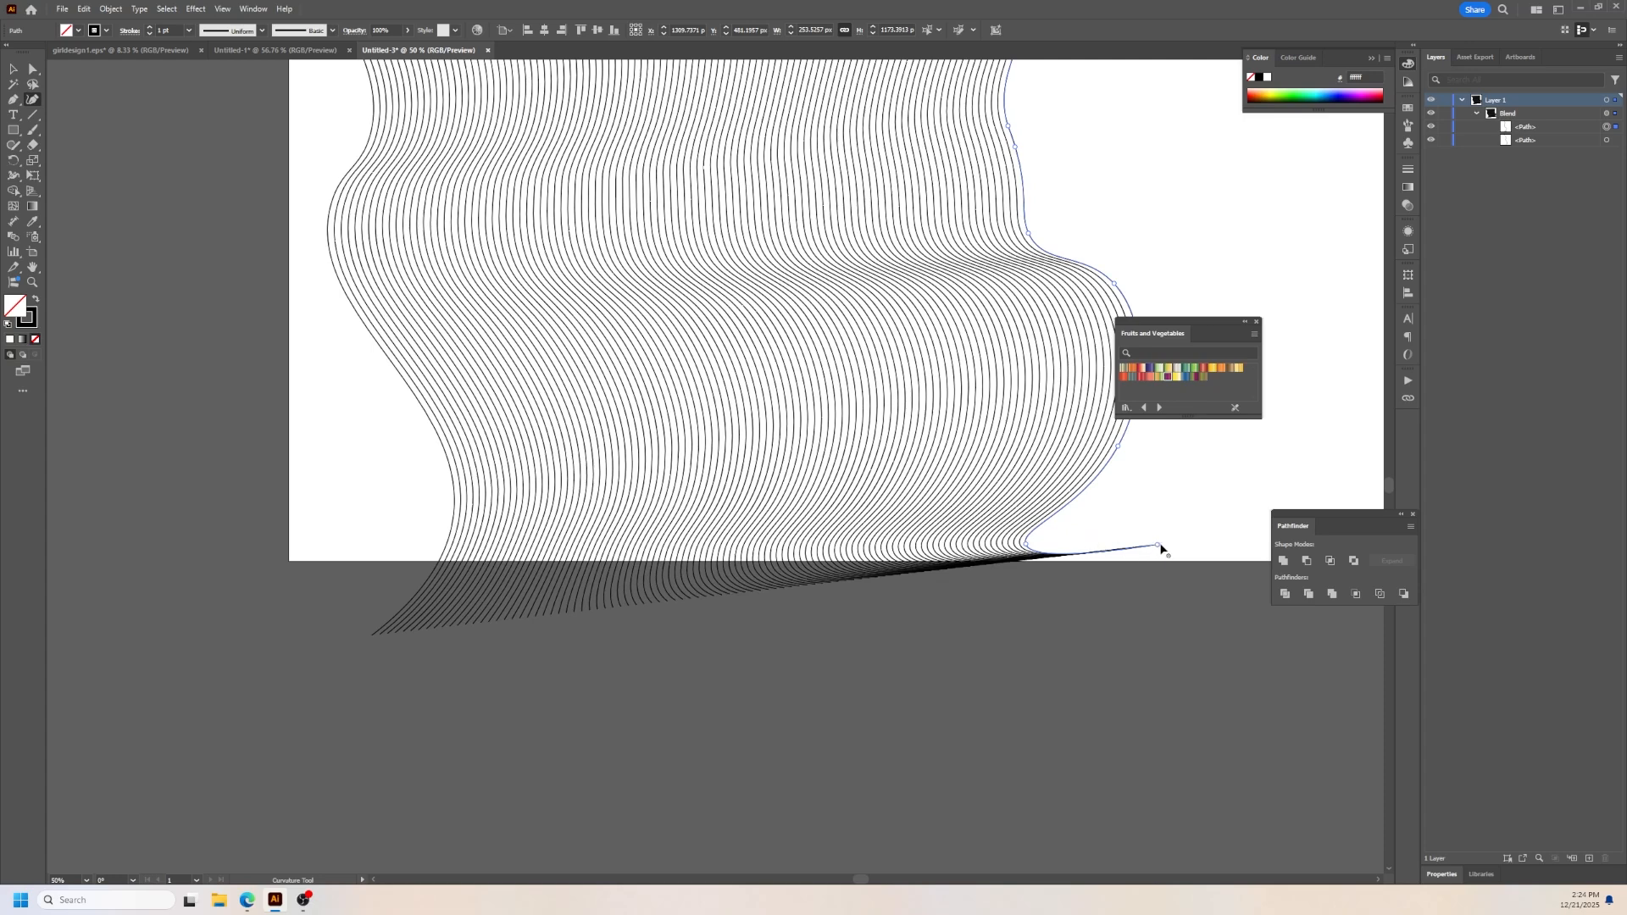
drag(1157, 547, 1164, 614)
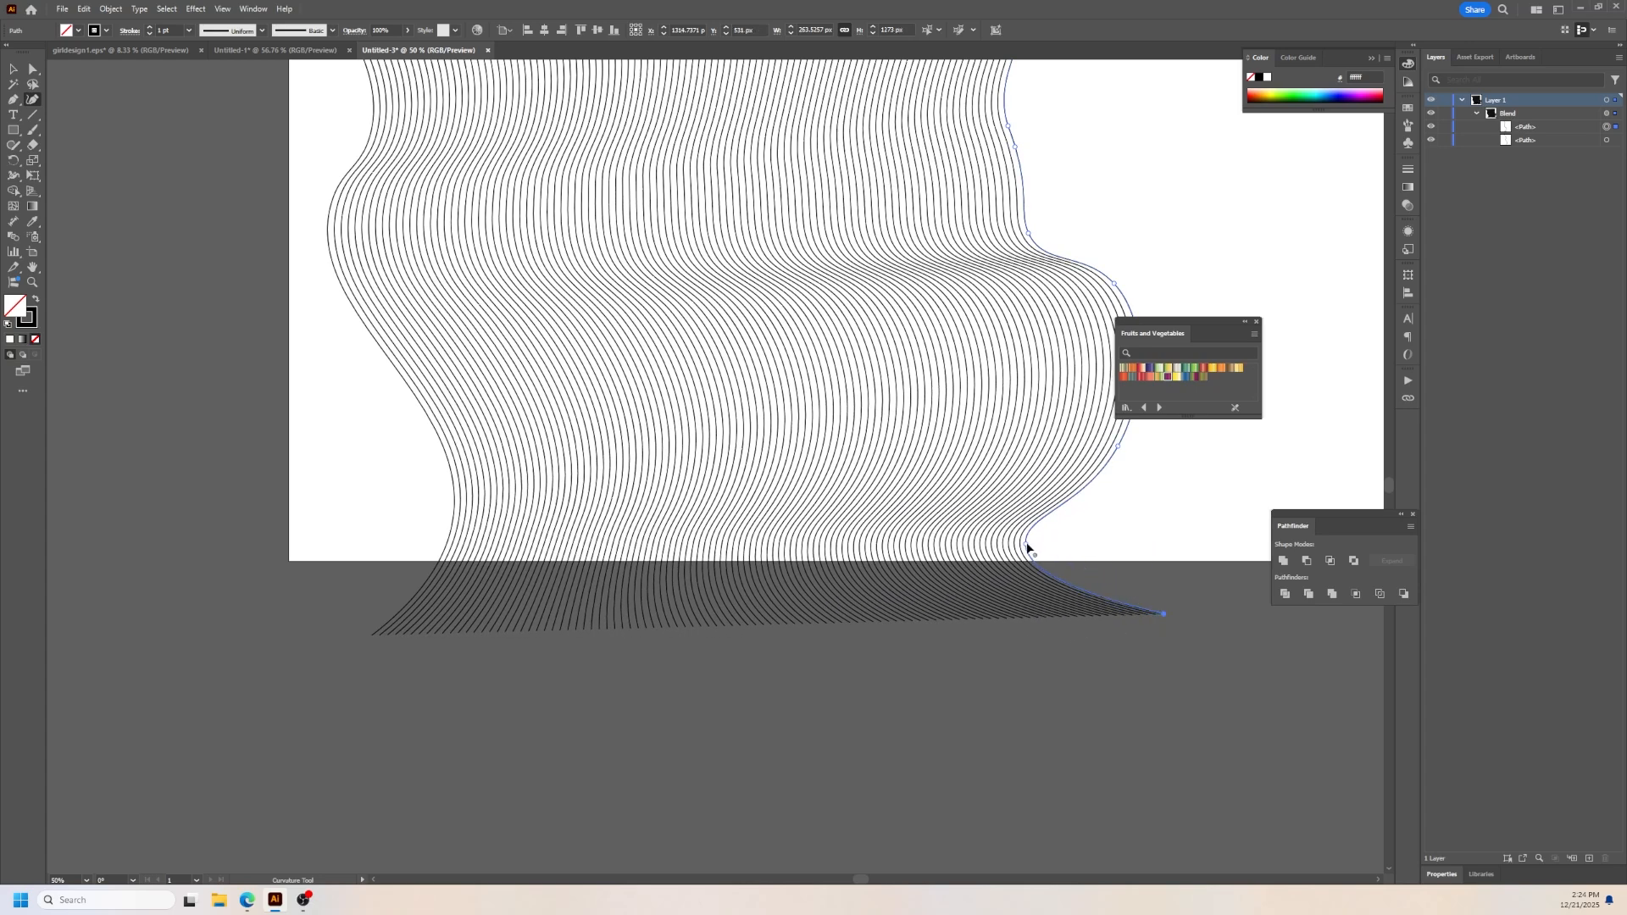
drag(1028, 548, 1041, 568)
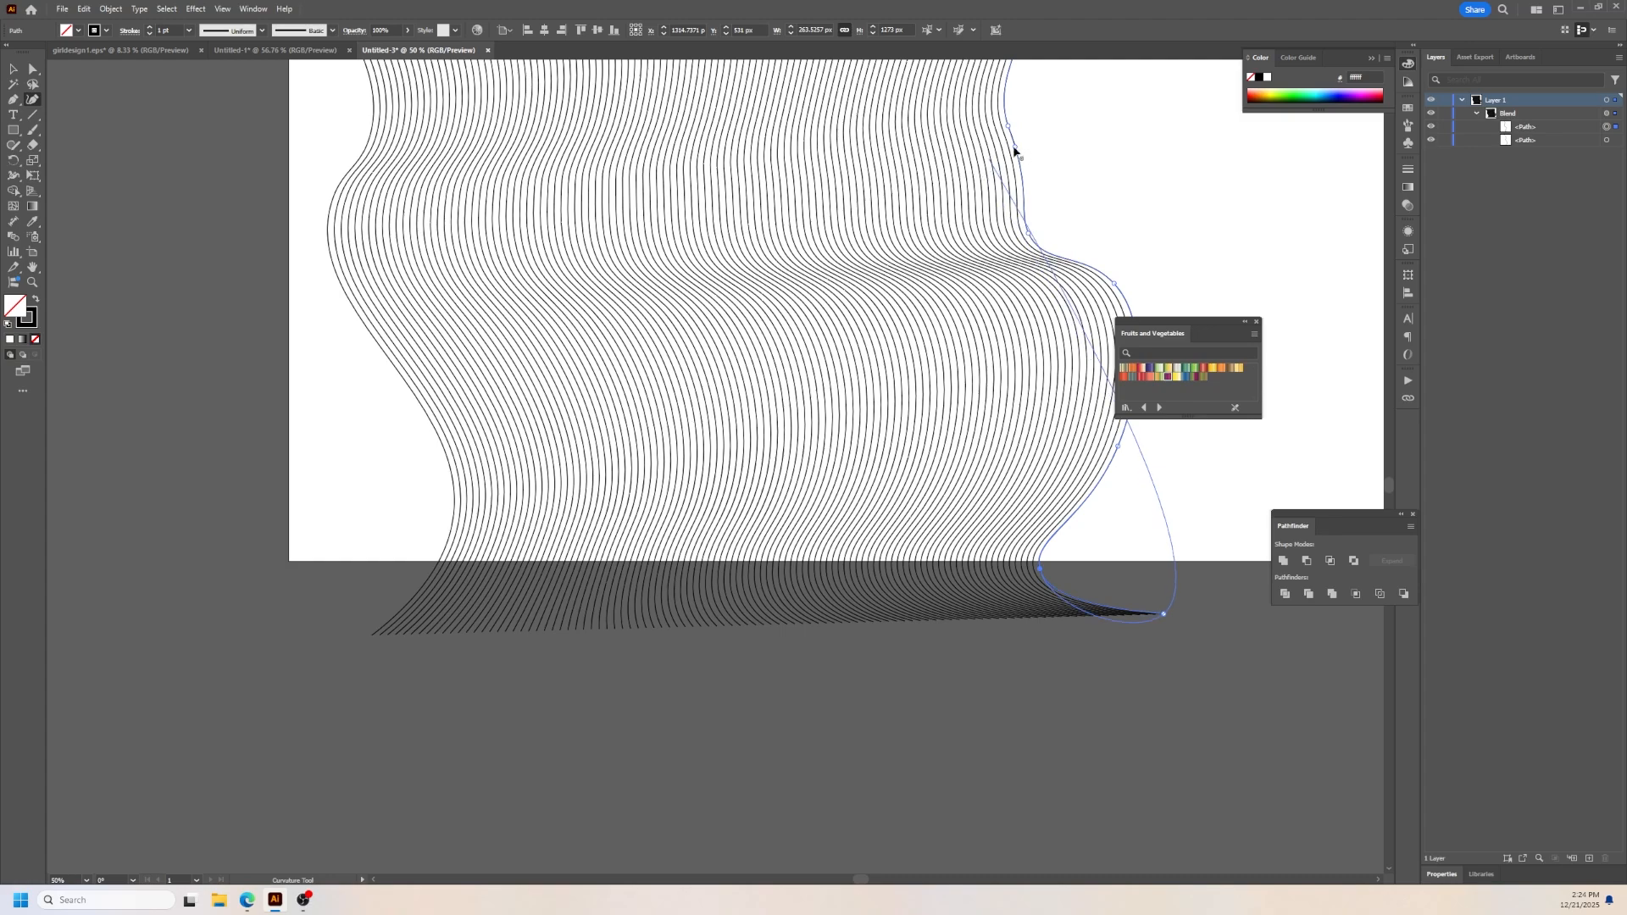
Step: Pull the right-hand path's middle and upper anchor points to the right to form two more outward waves
drag(1013, 157, 1056, 167)
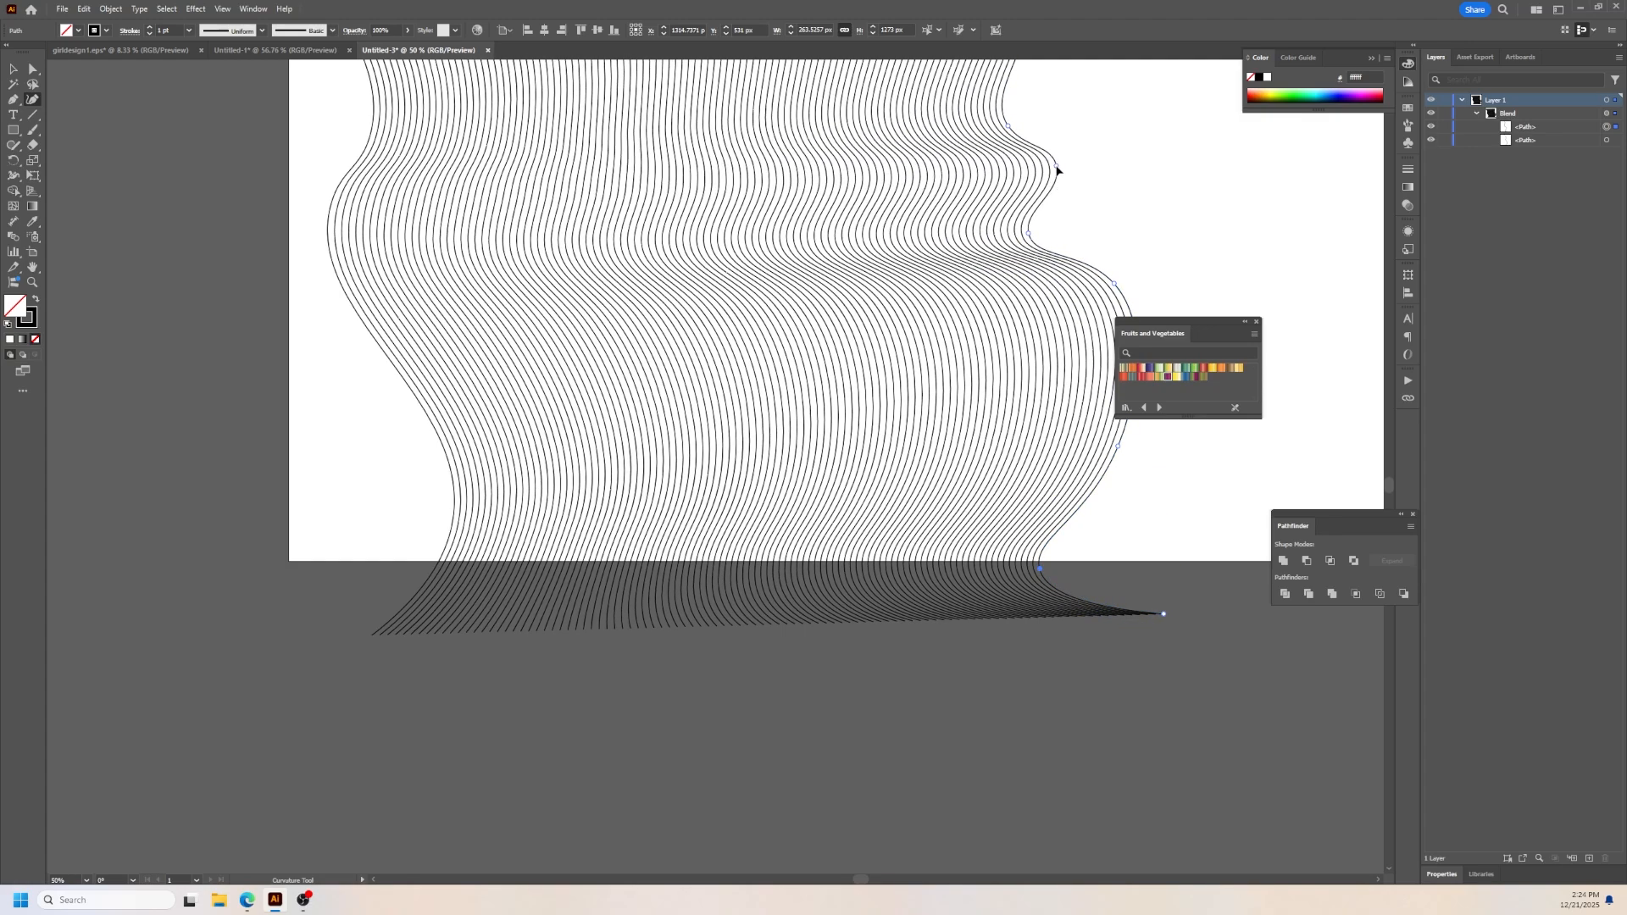
scroll(975, 254, up, 2)
scroll(910, 277, up, 3)
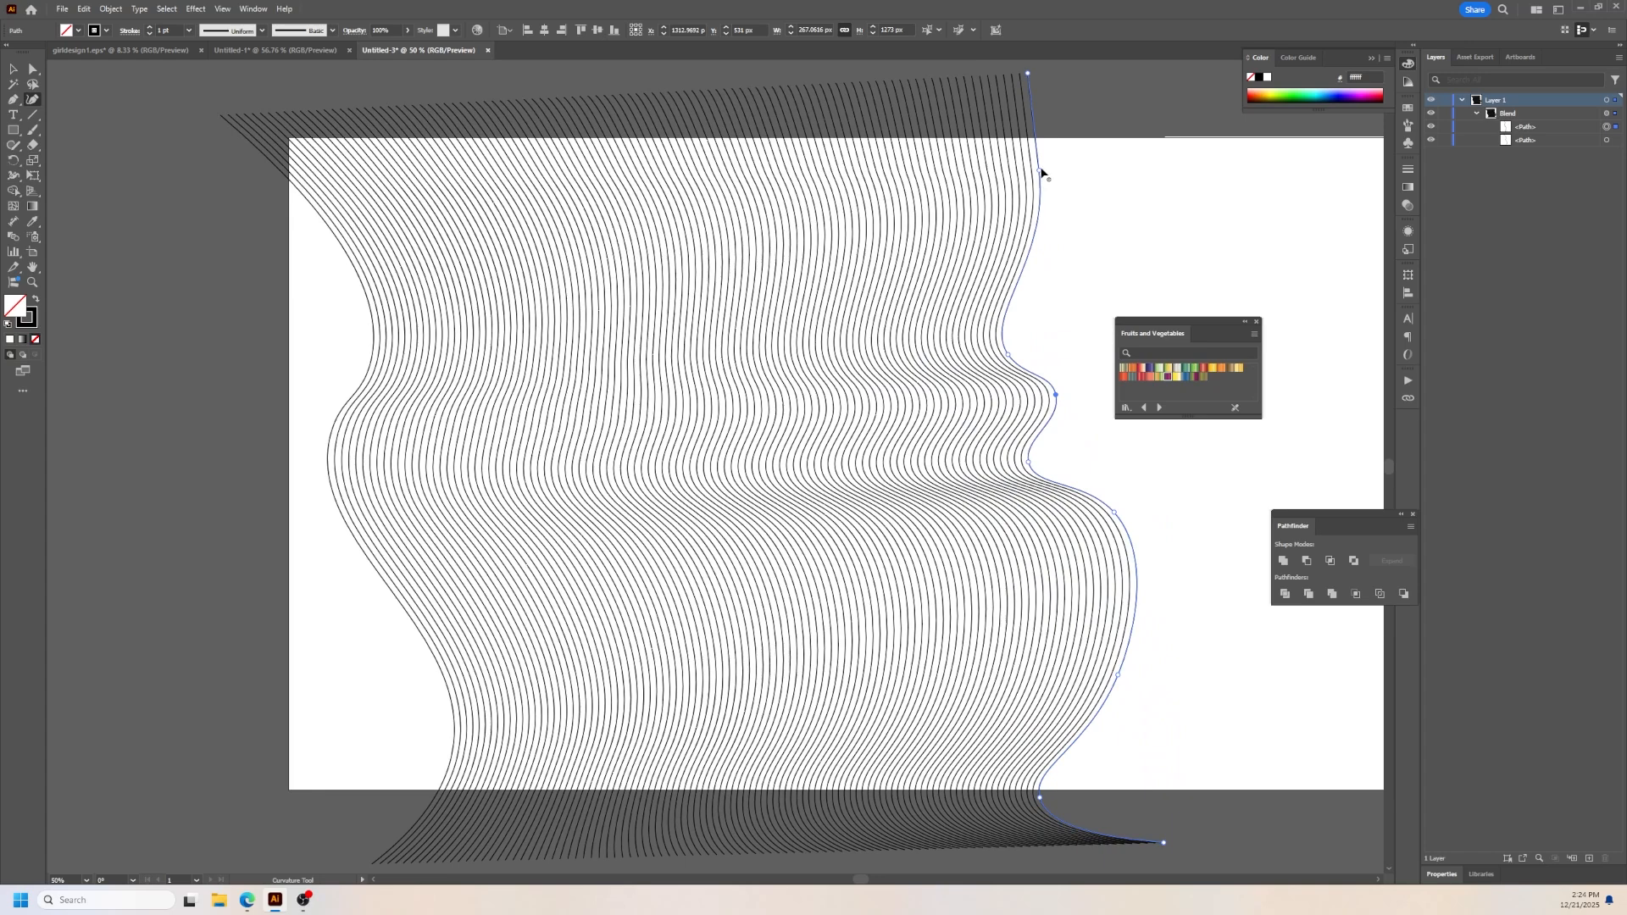
drag(1042, 170, 1126, 228)
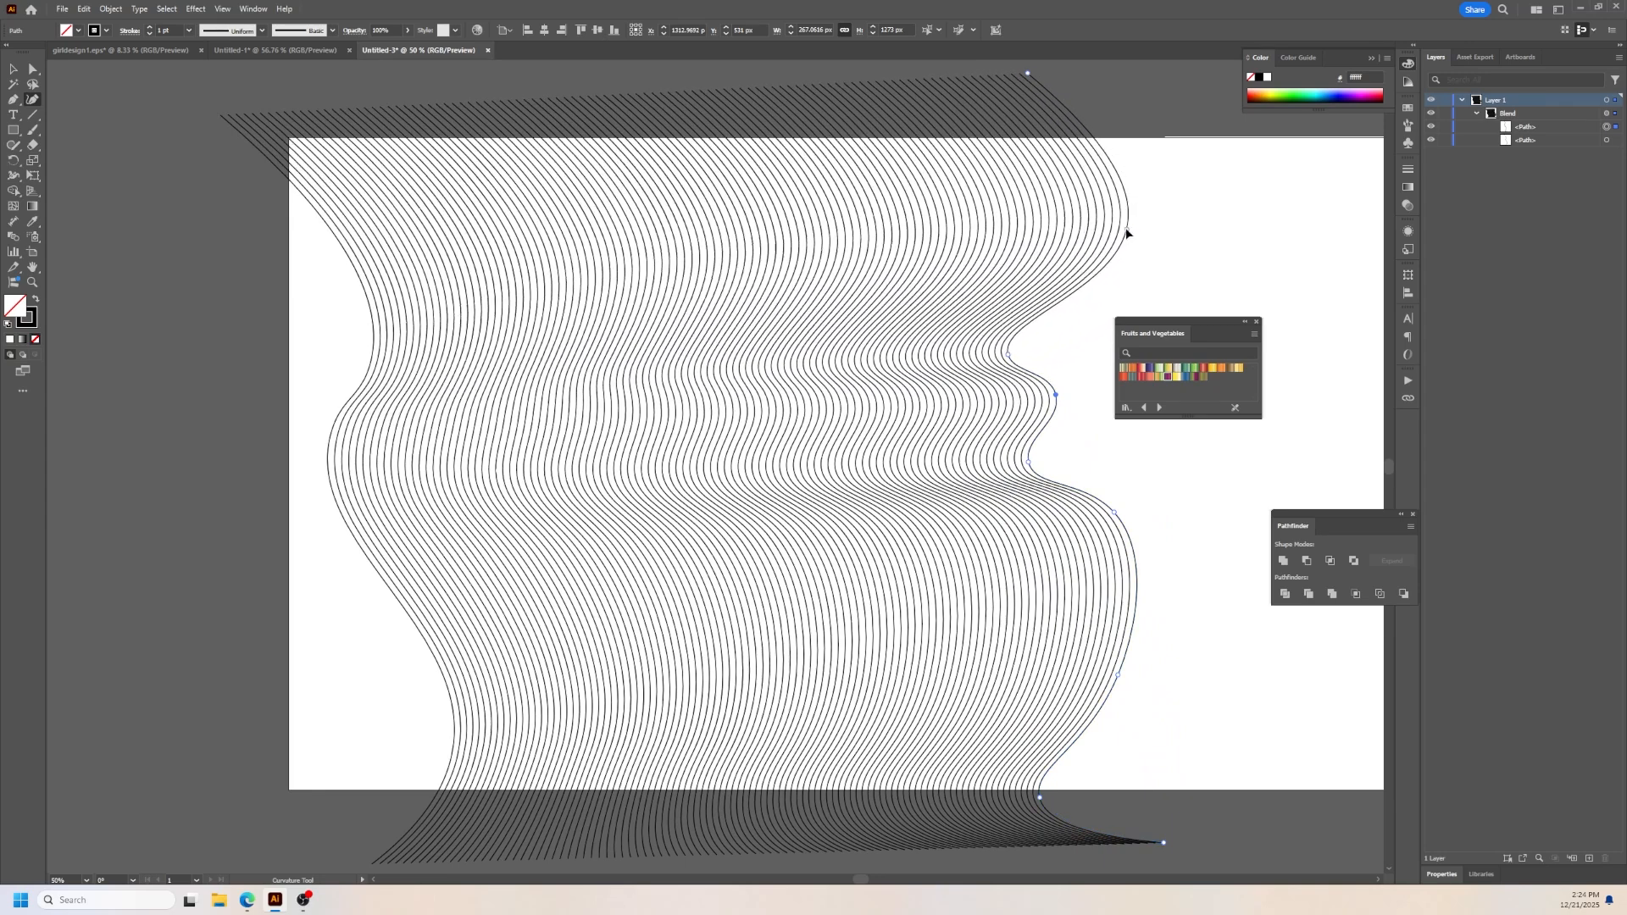
scroll(774, 387, down, 2)
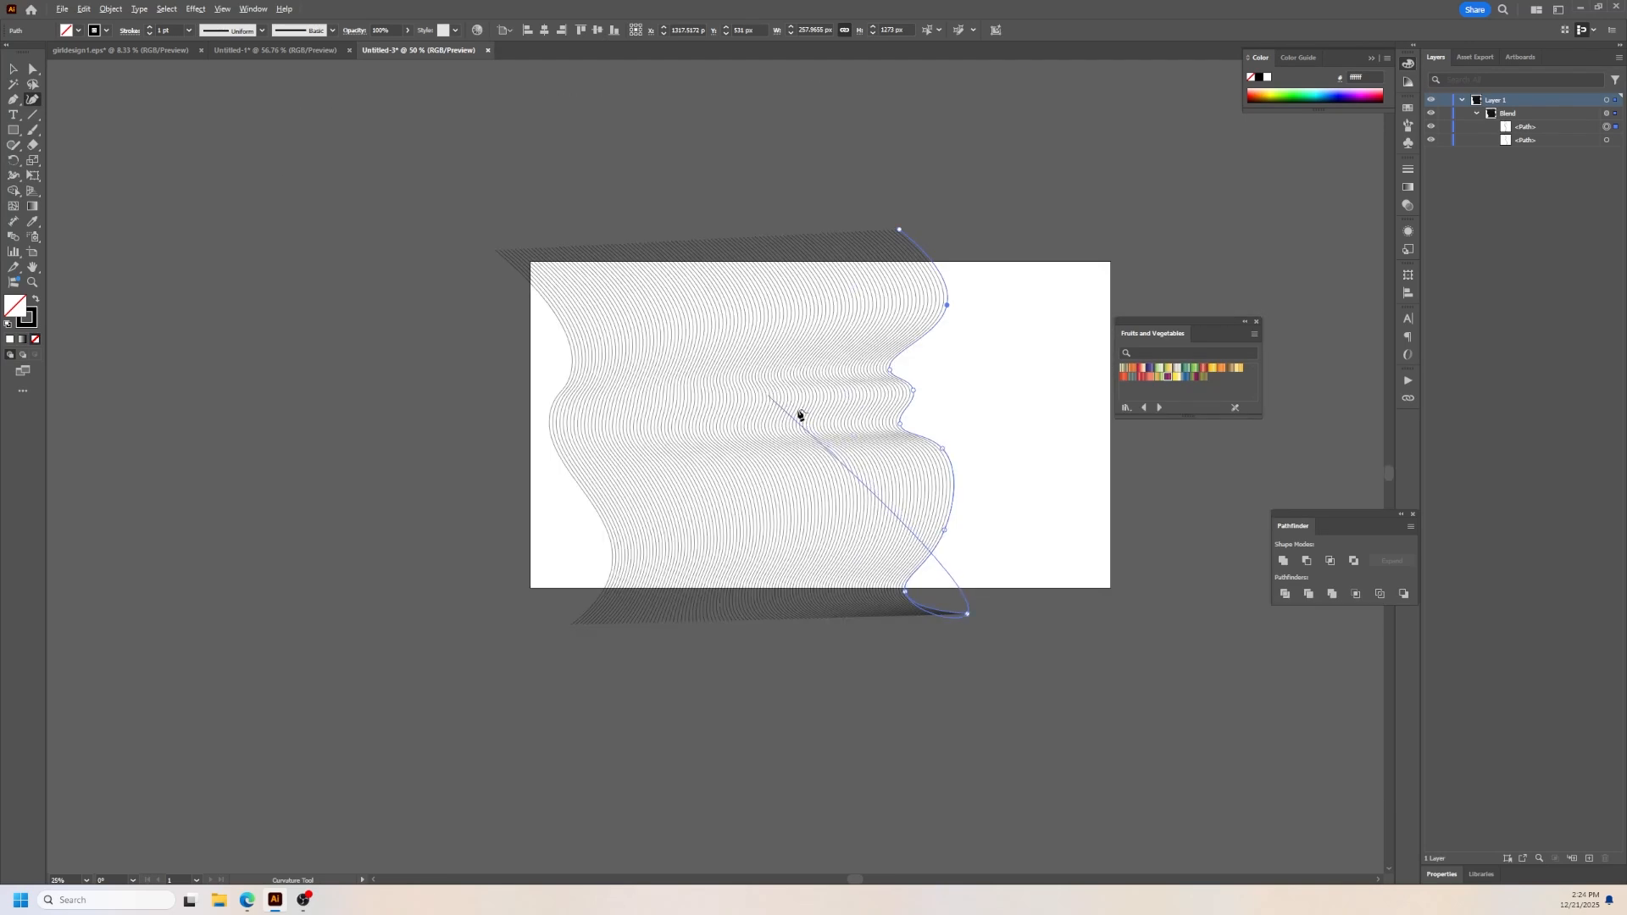
Step: Move the whole blend to the left so it extends past the artboard's left edge, and deselect it
click(13, 69)
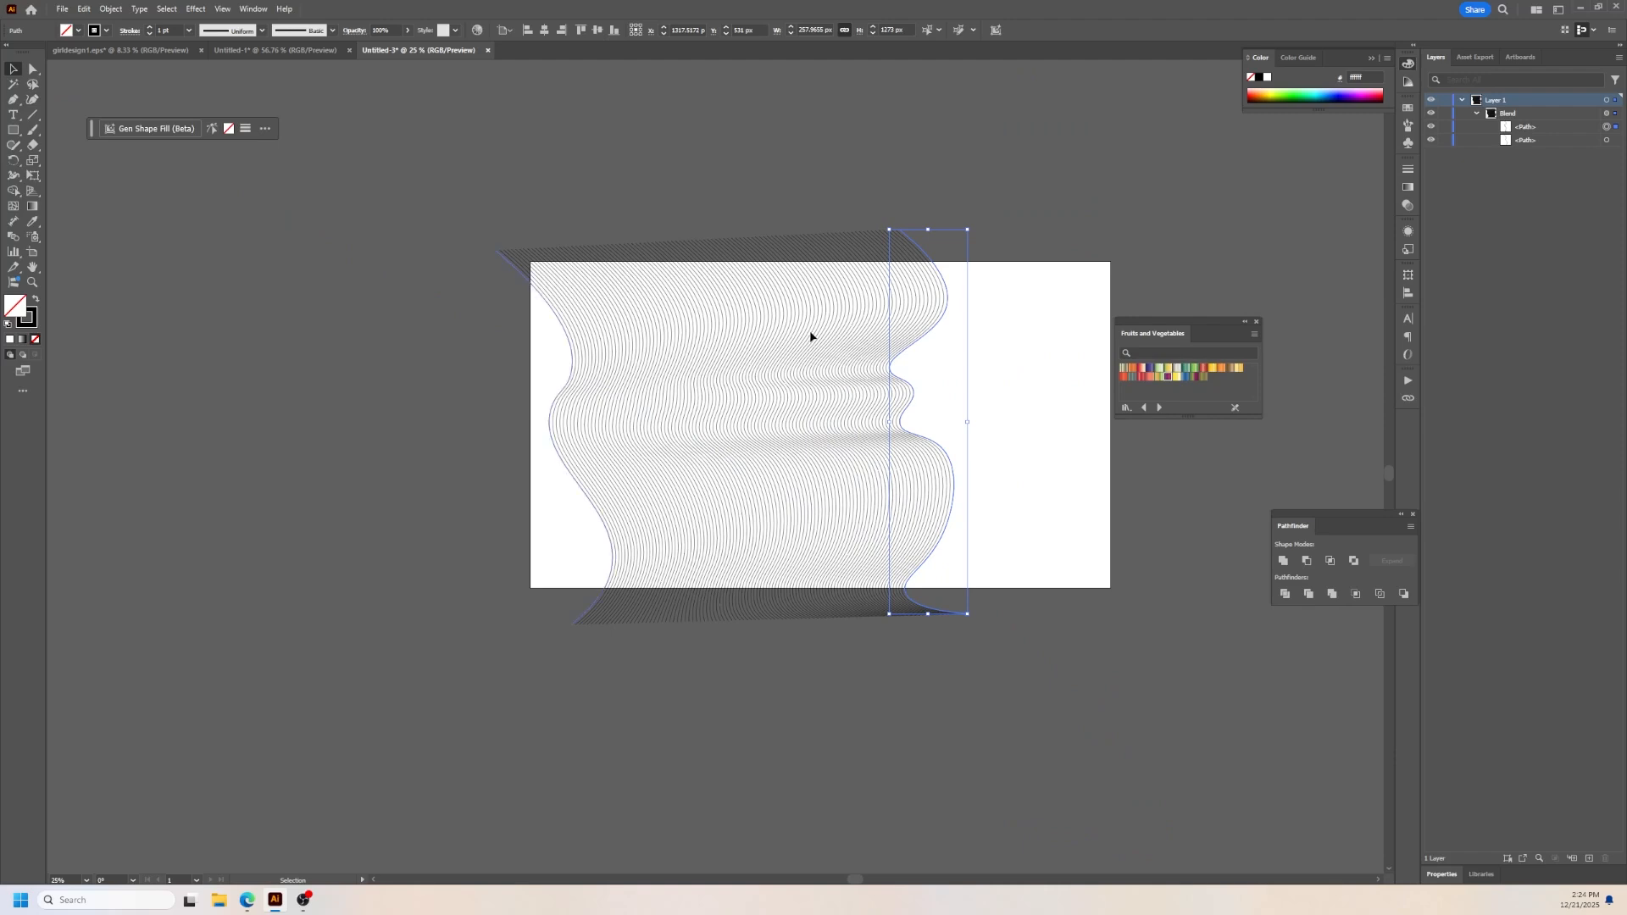
drag(810, 334, 683, 327)
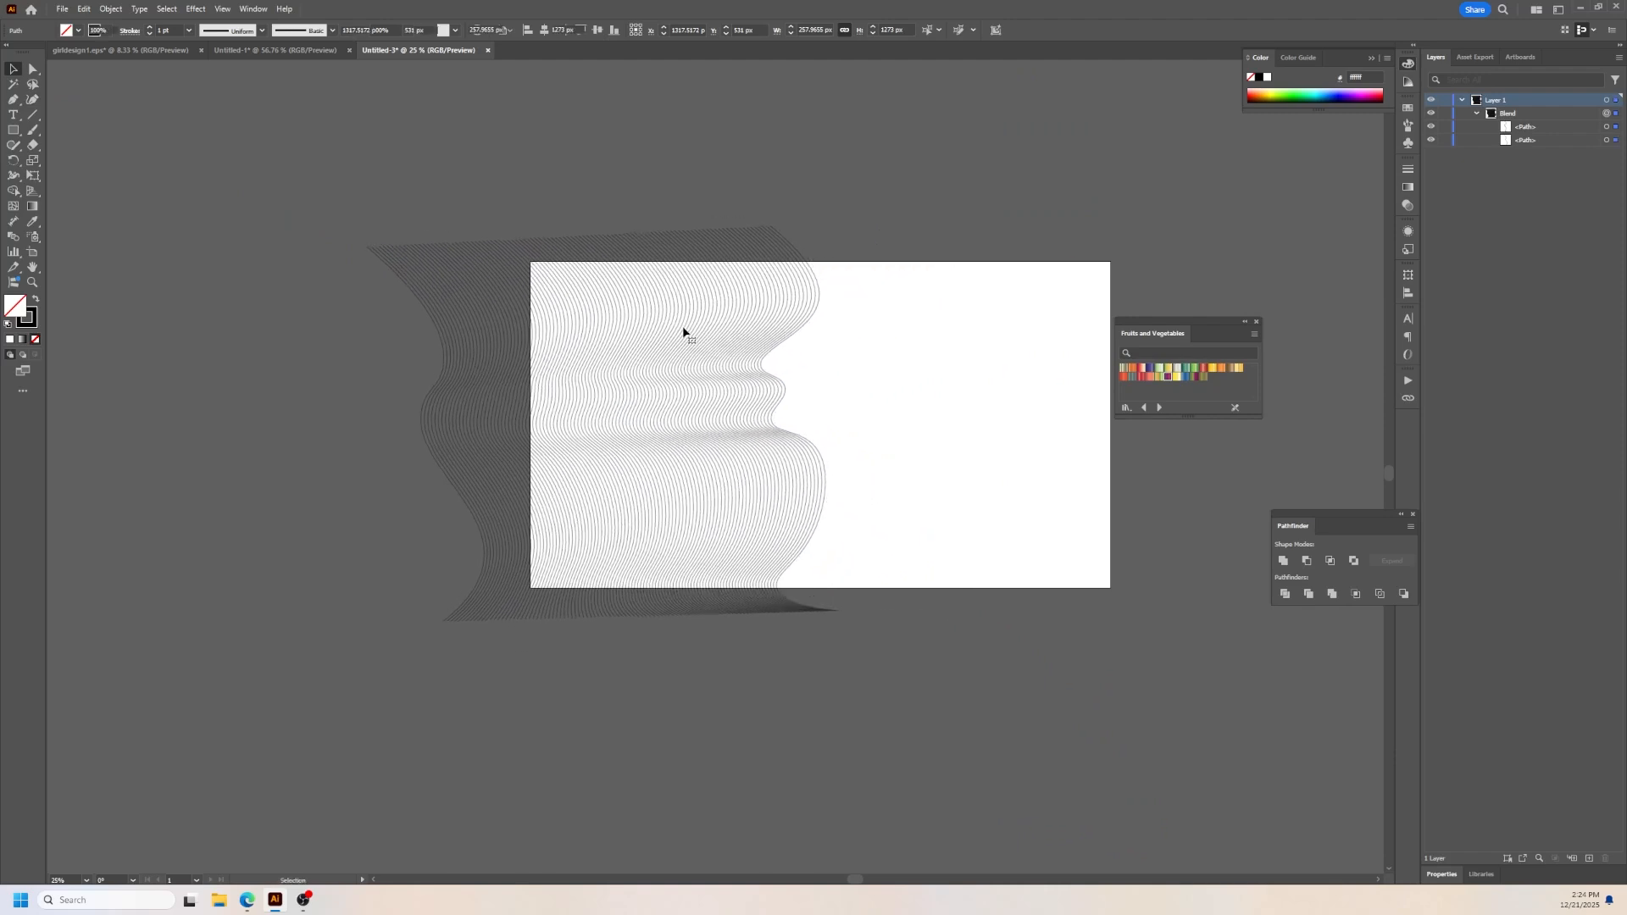
click(1003, 458)
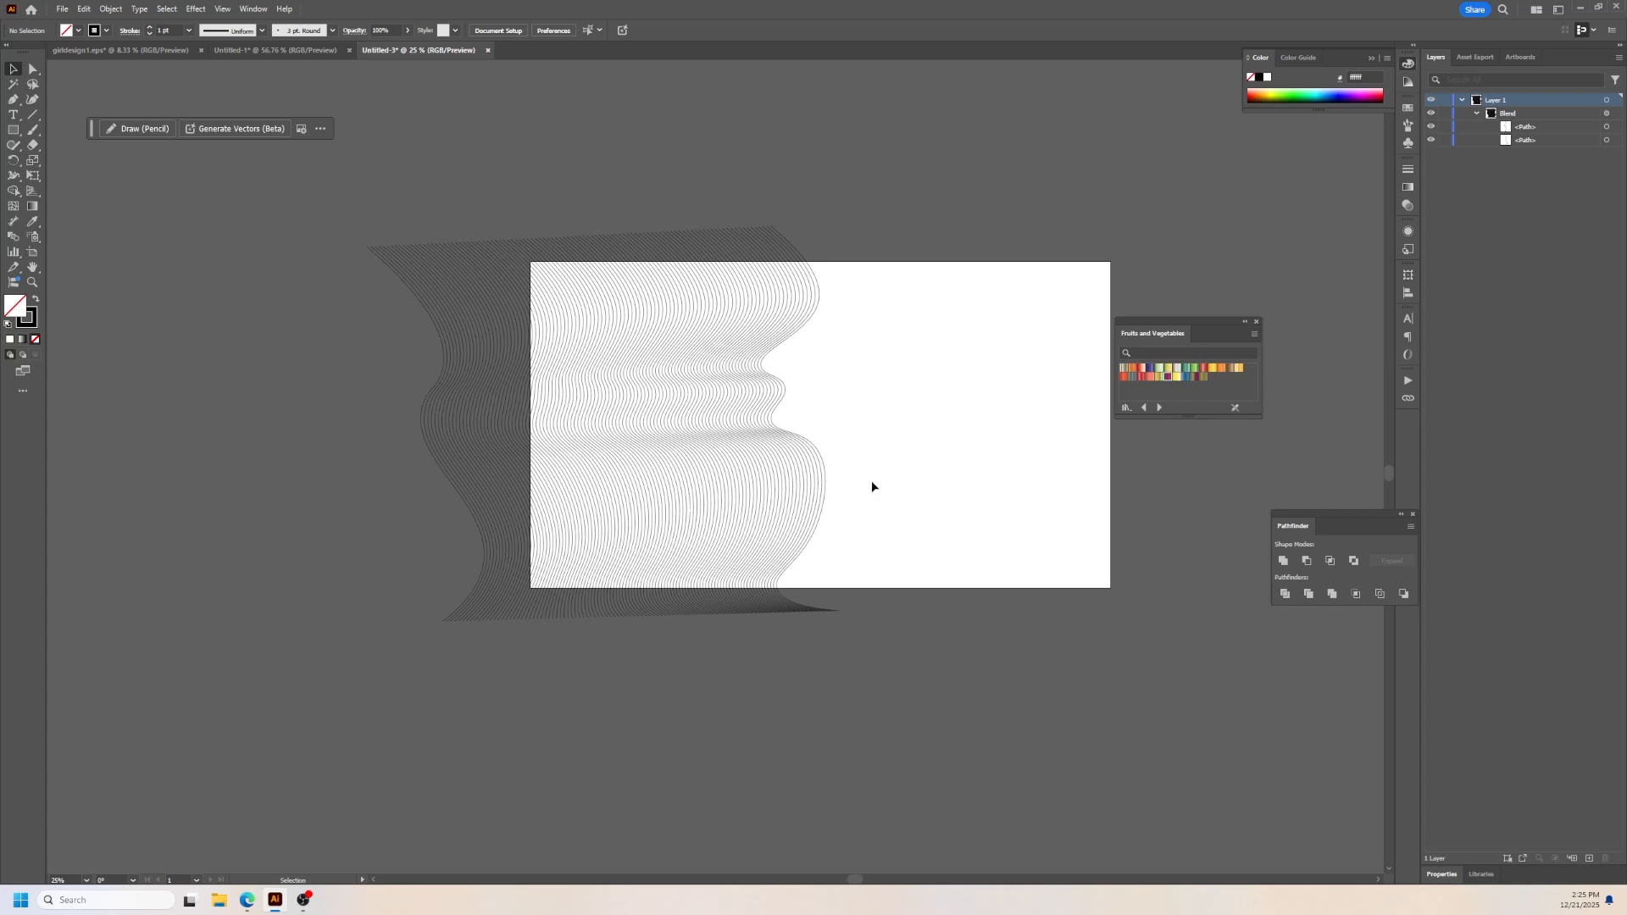
click(20, 132)
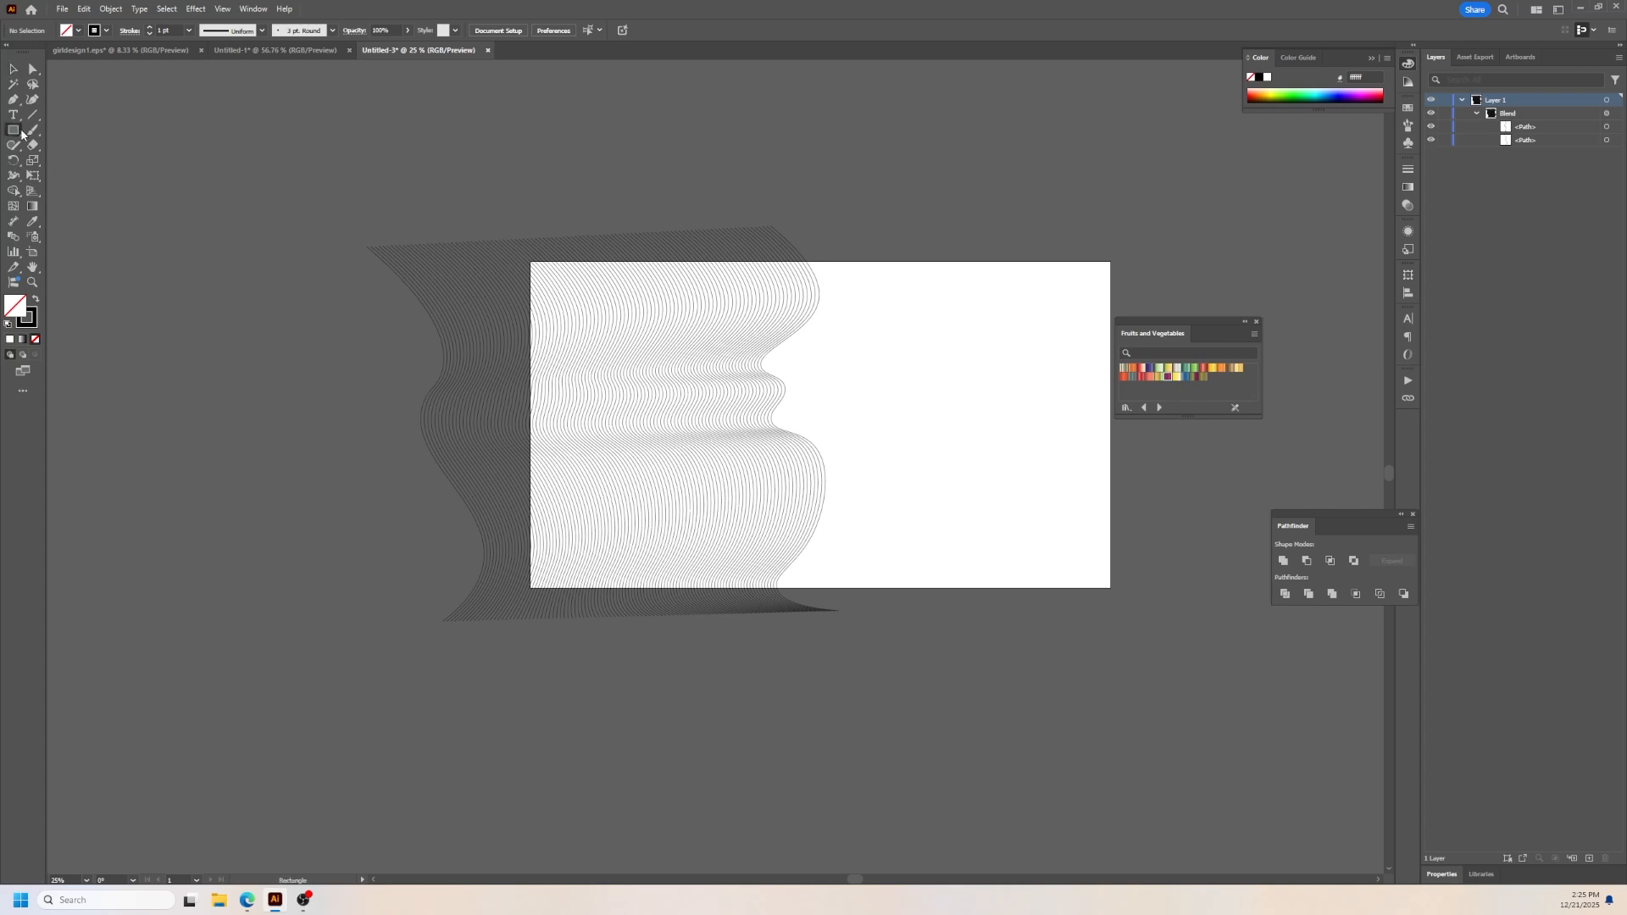
key(ctrl+plus)
key(v)
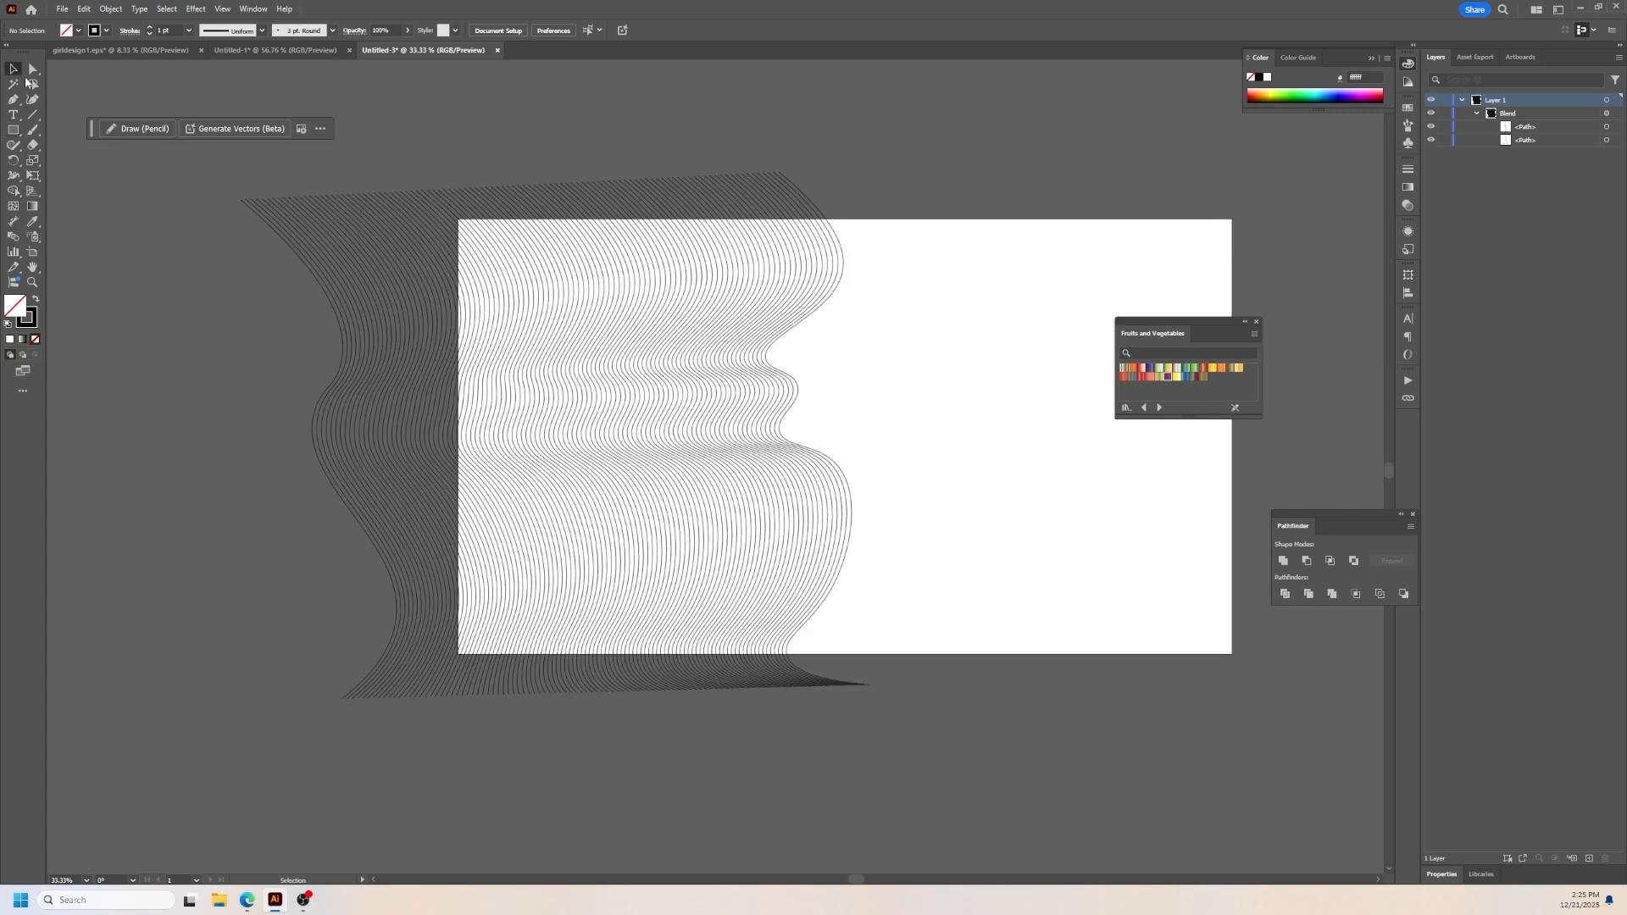
Step: Copy the blend's right-hand path and paste it as a separate path outside the blend
click(1614, 128)
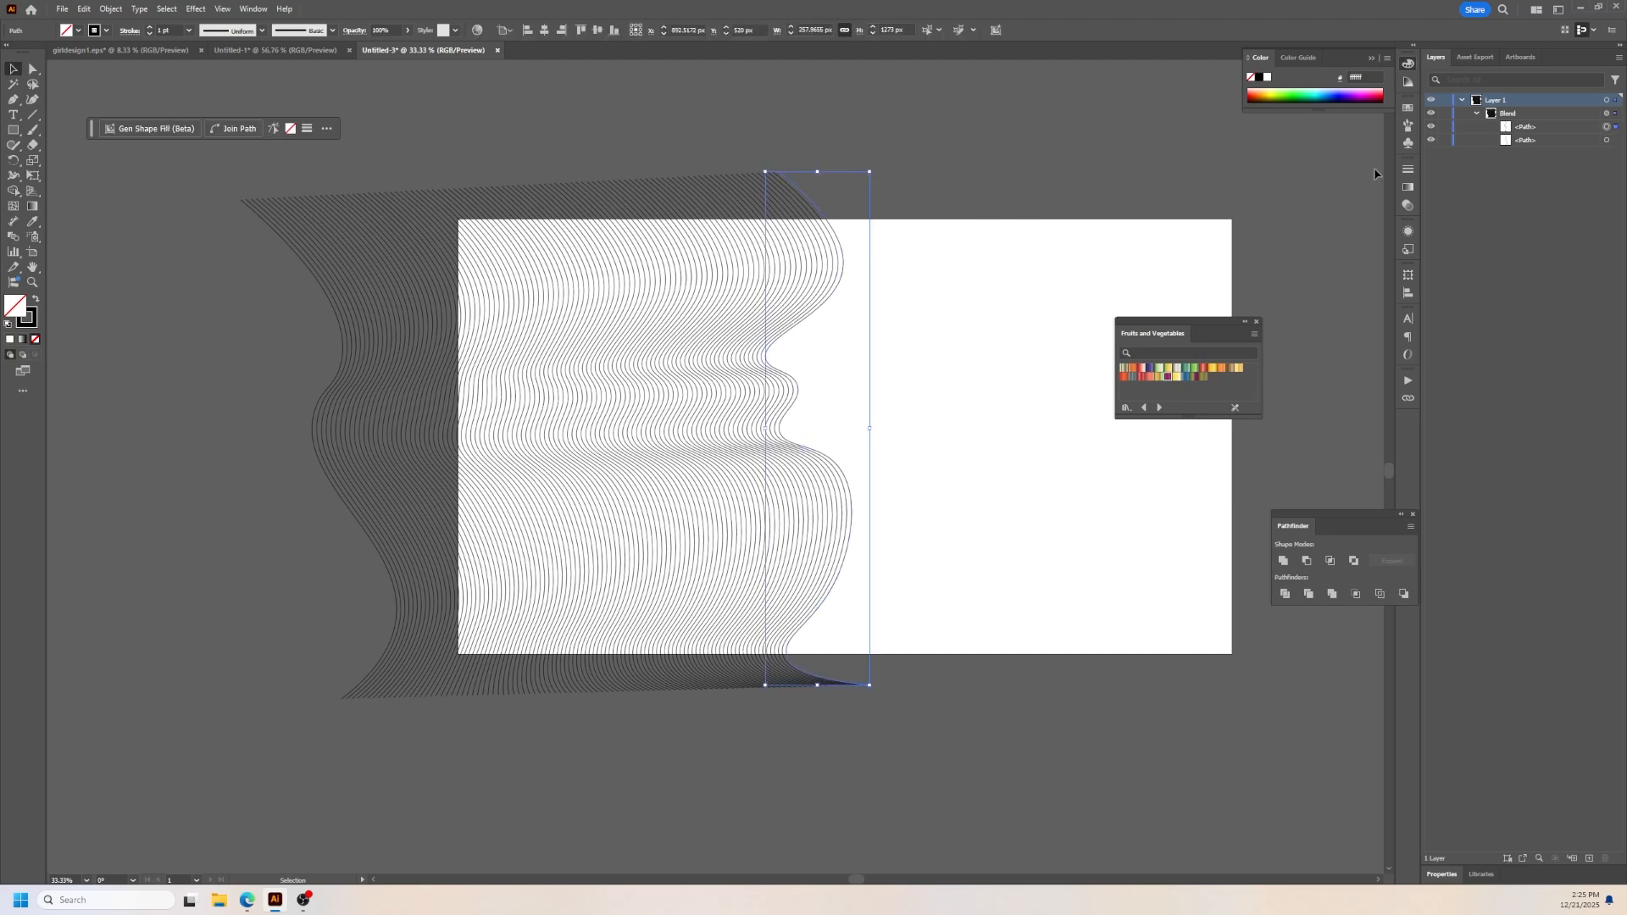
key(a)
key(ctrl+c)
key(ctrl+v)
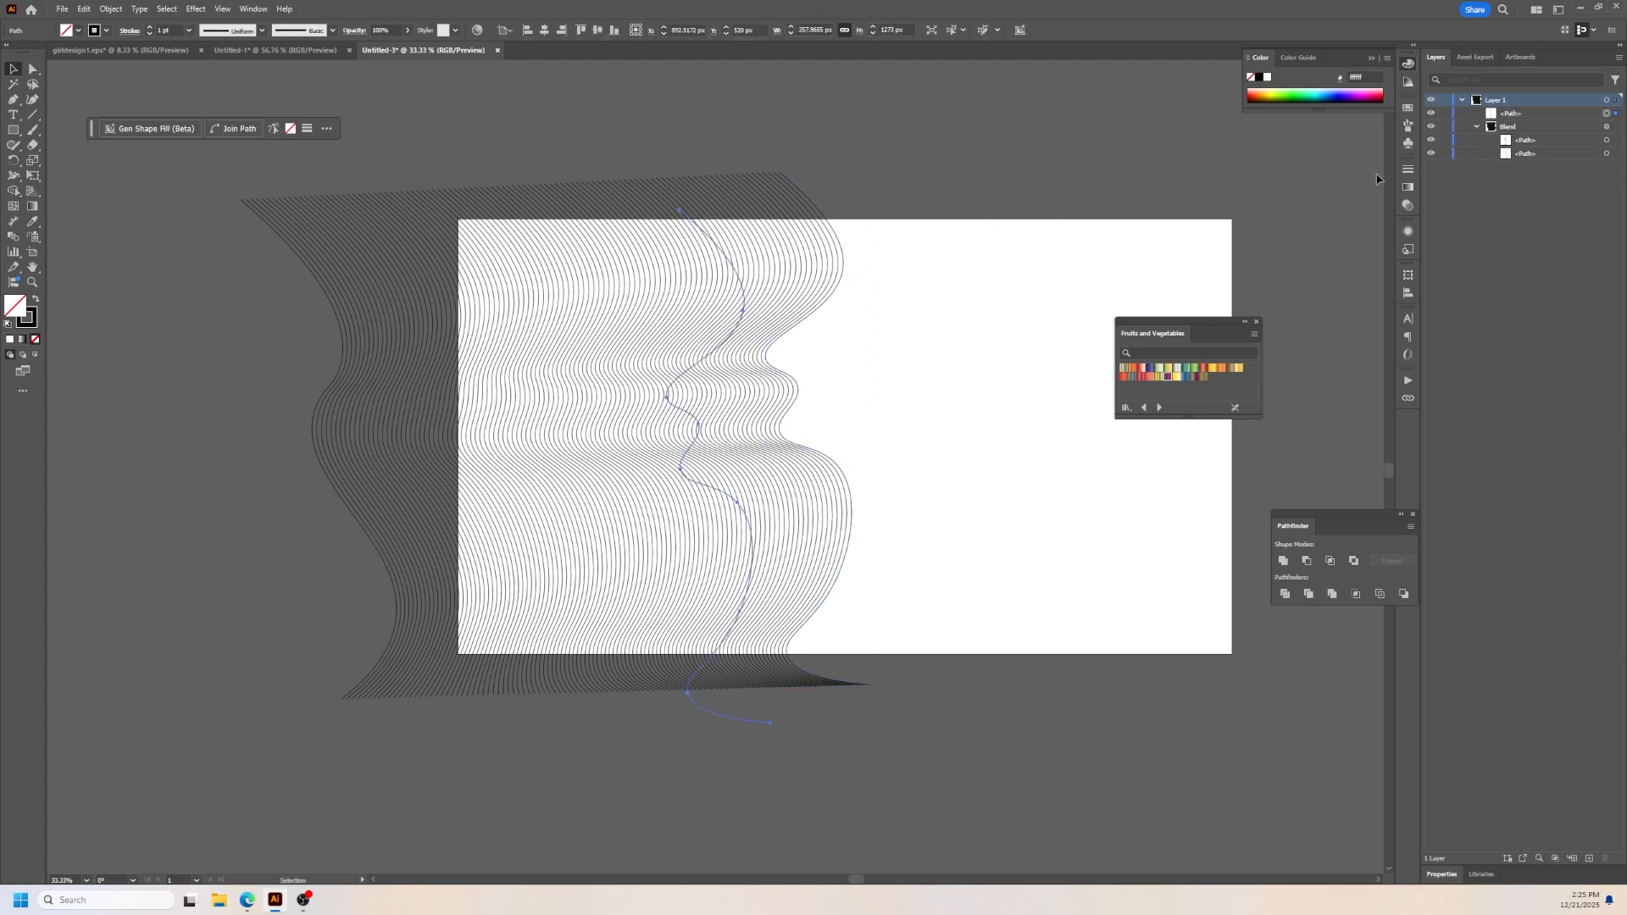
key(v)
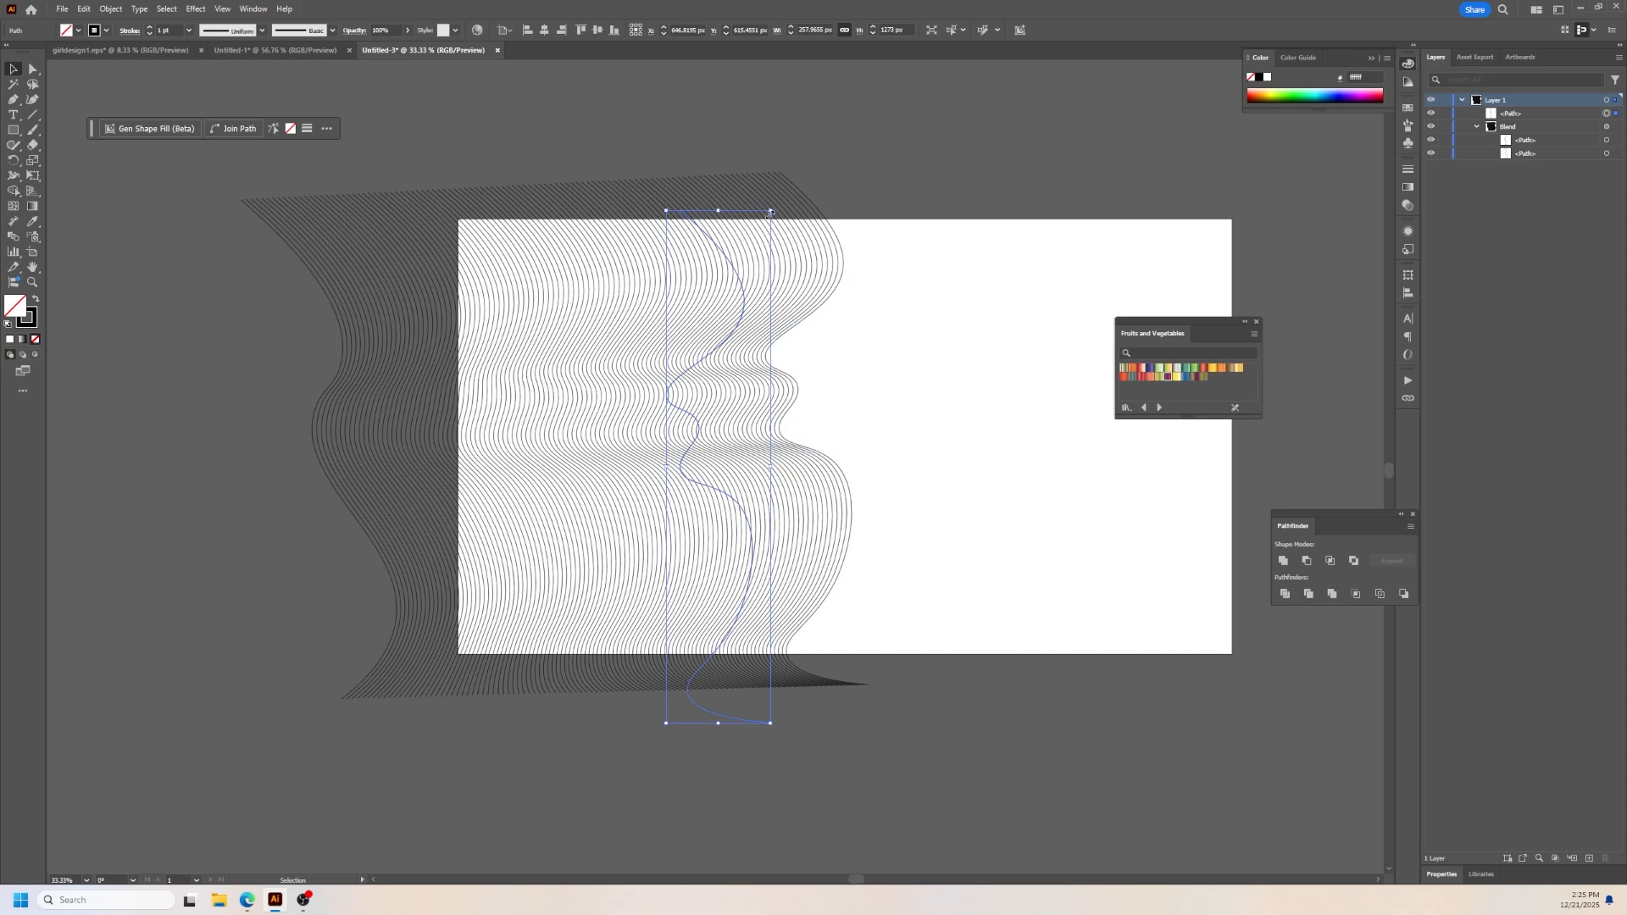
Step: Align the pasted path's right and top edges to the blend's right-hand path, using the latter as the key object
shift+click(1606, 154)
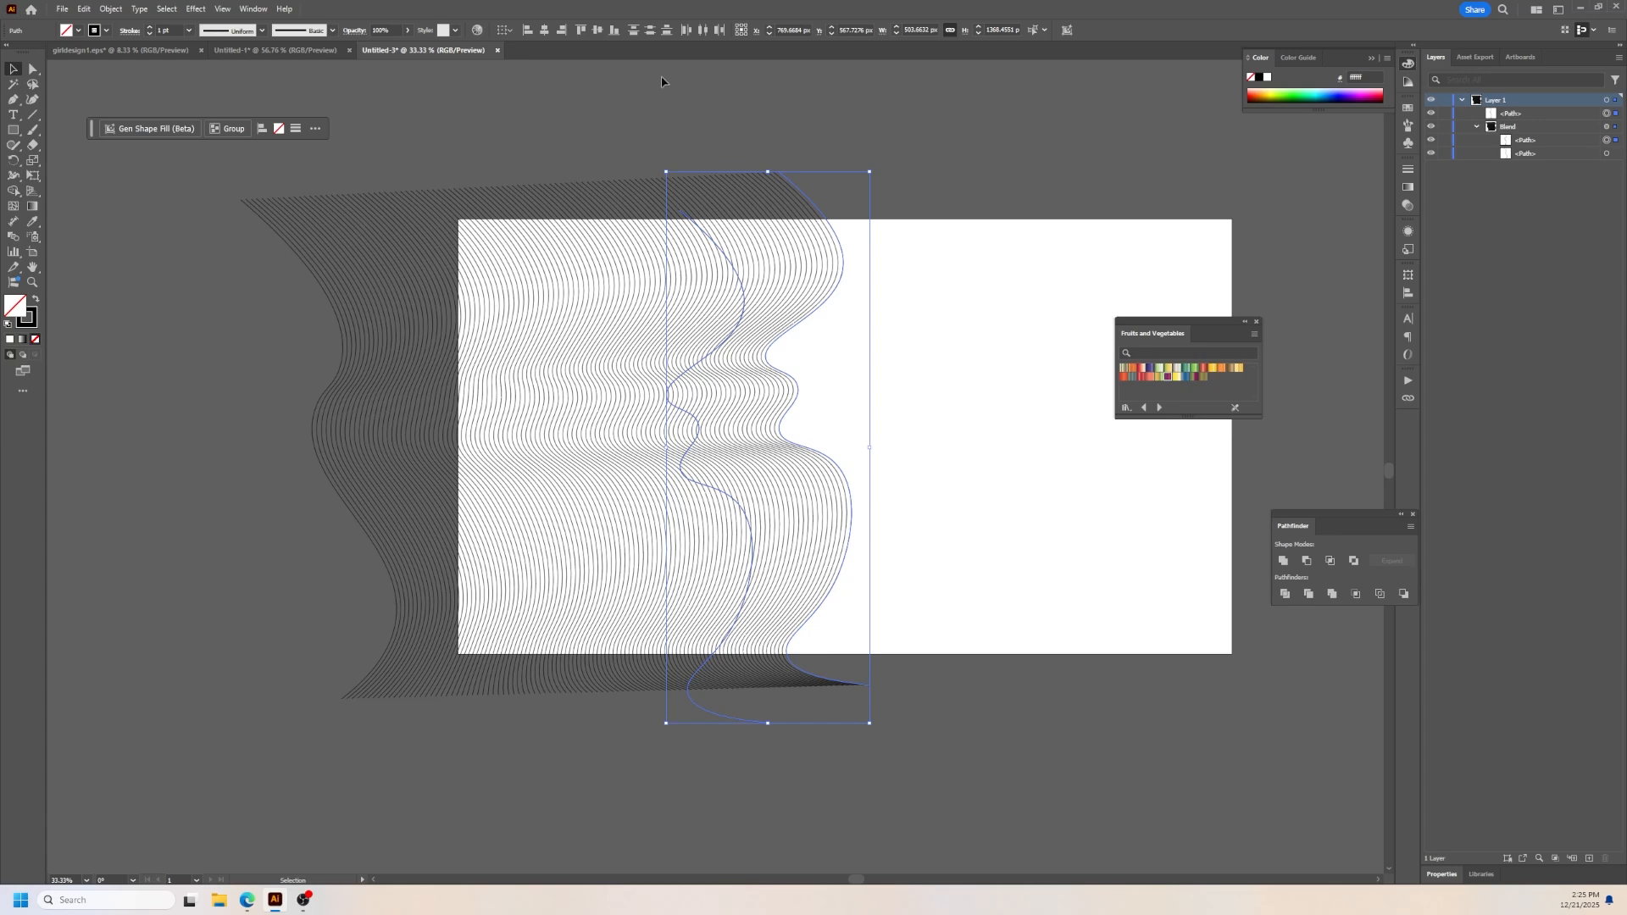
click(806, 197)
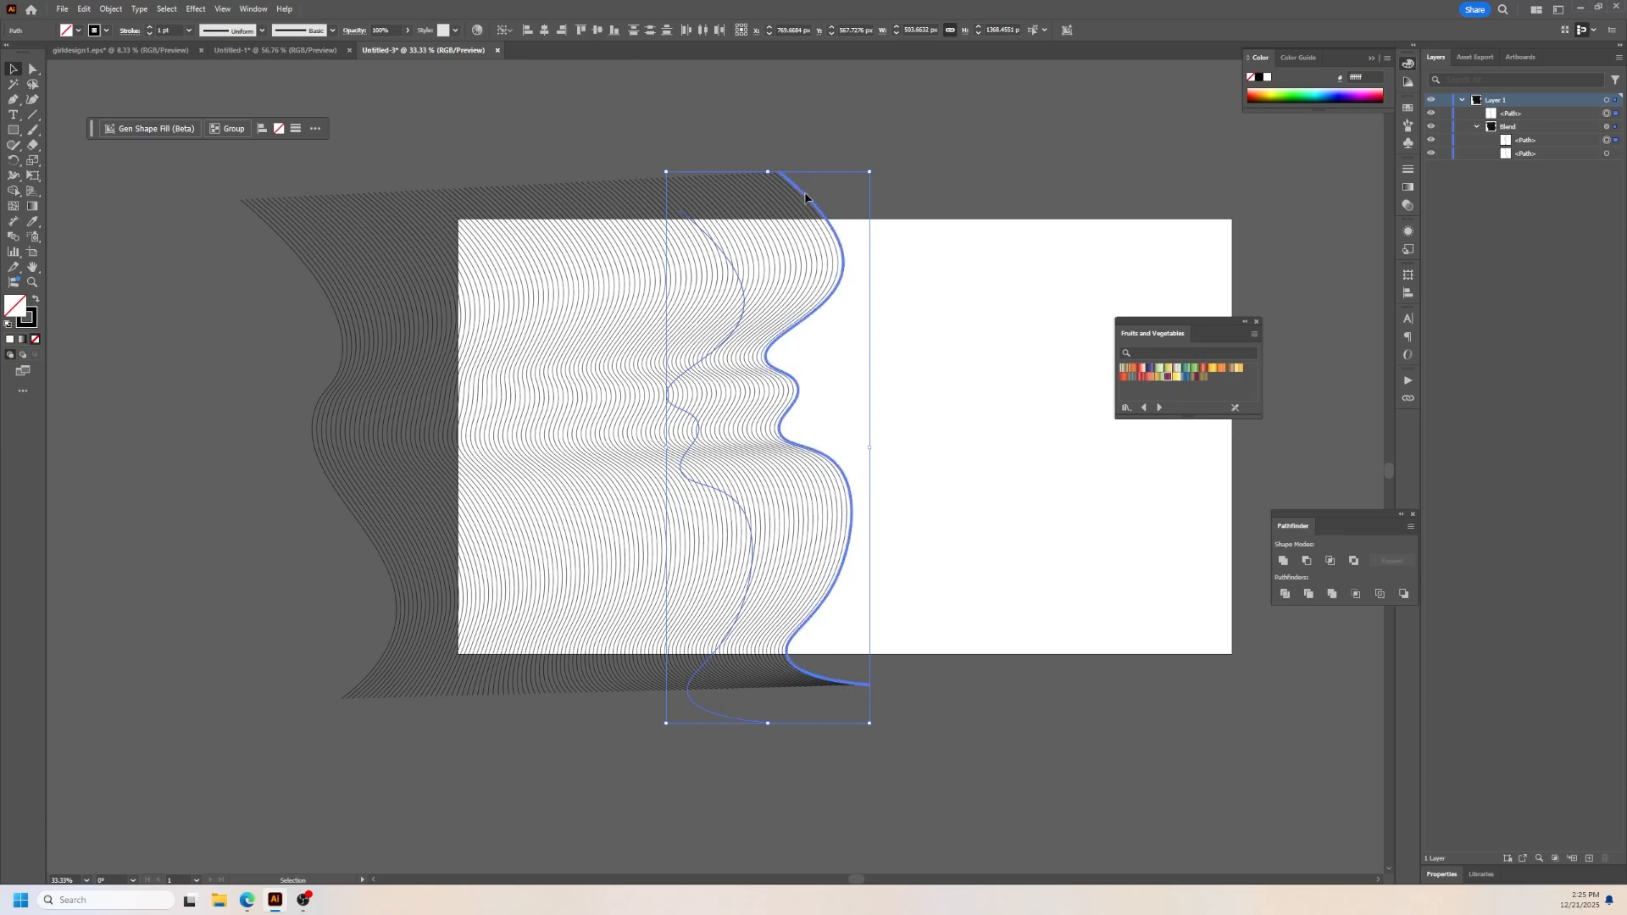
click(561, 31)
click(583, 32)
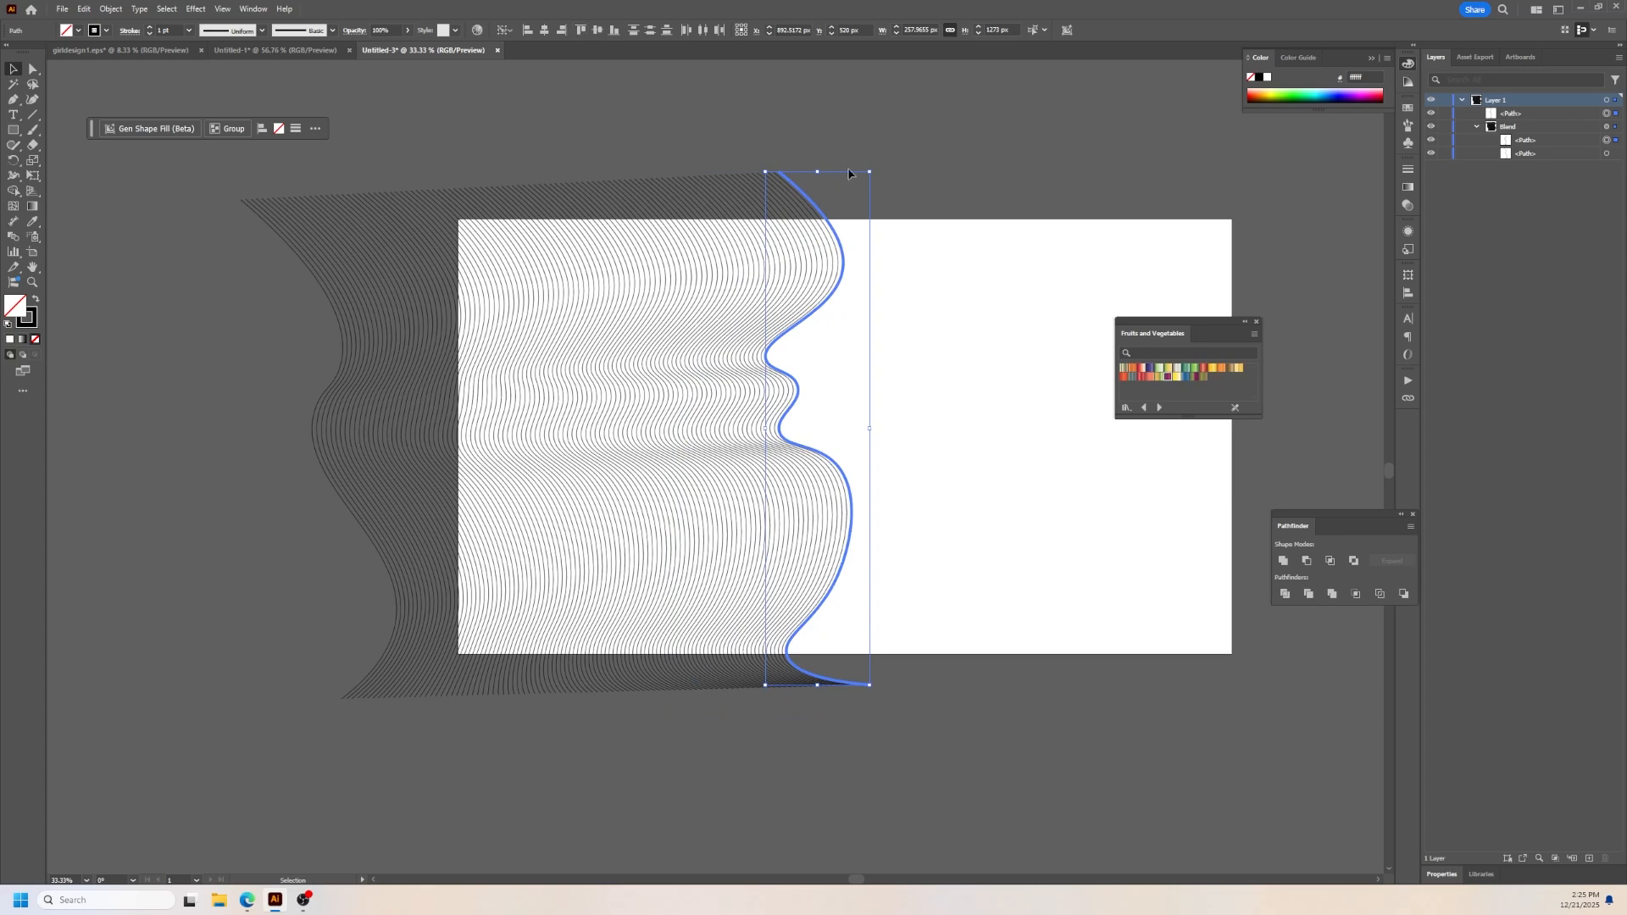
click(985, 156)
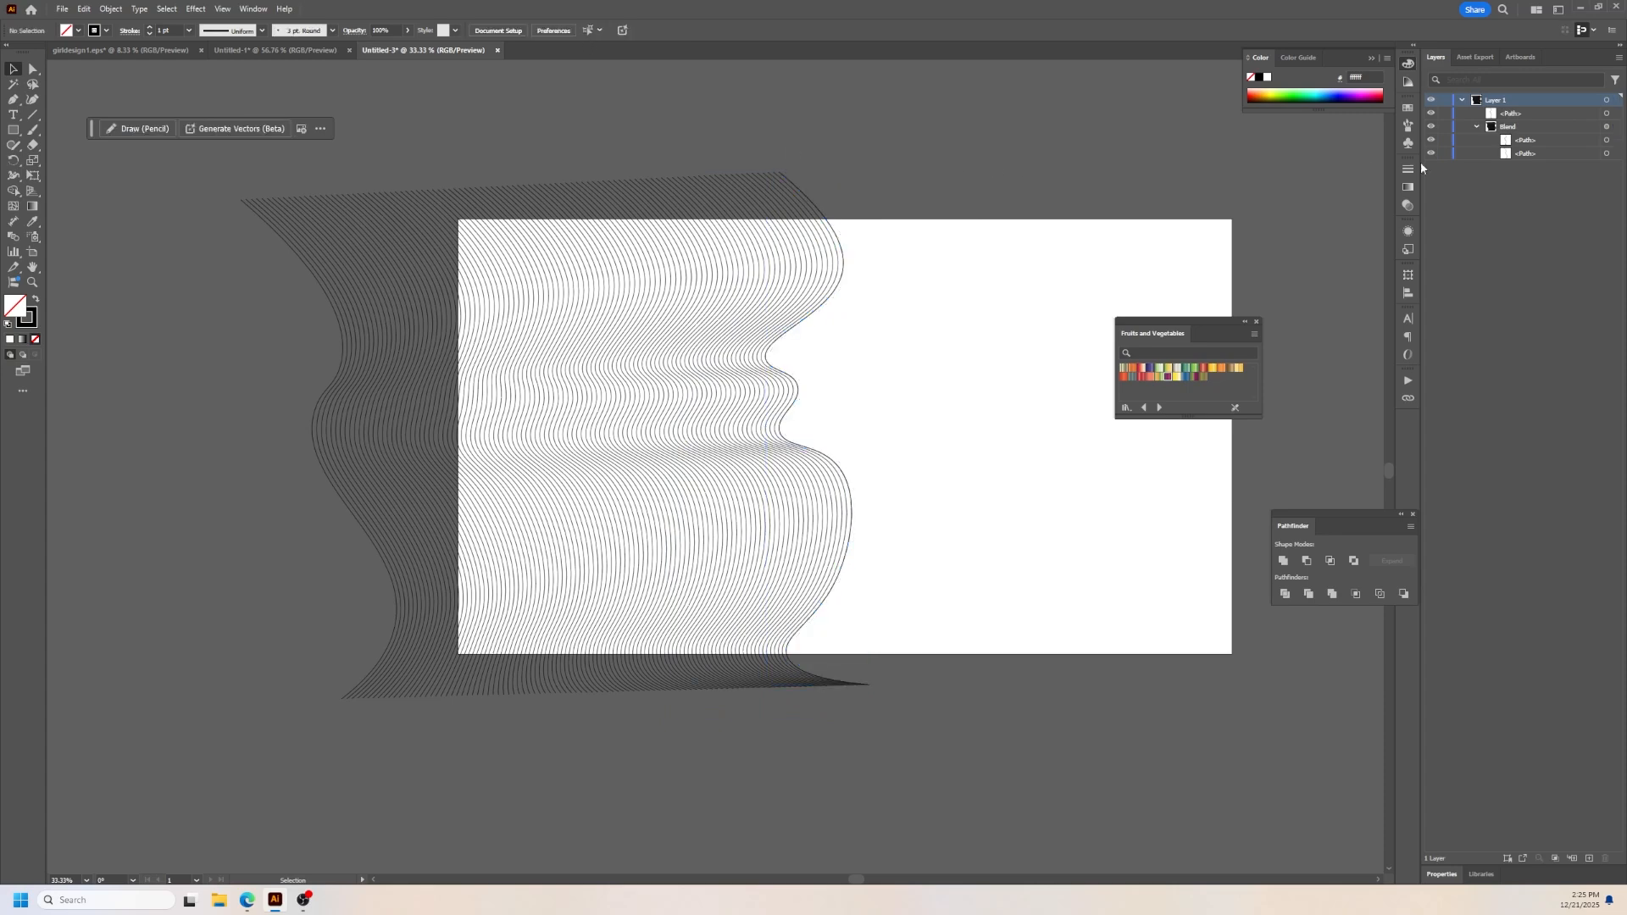
Step: Extend the pasted path into a closed shape with two sharp corners beyond the artboard's left edge, using the Curvature tool
click(1605, 113)
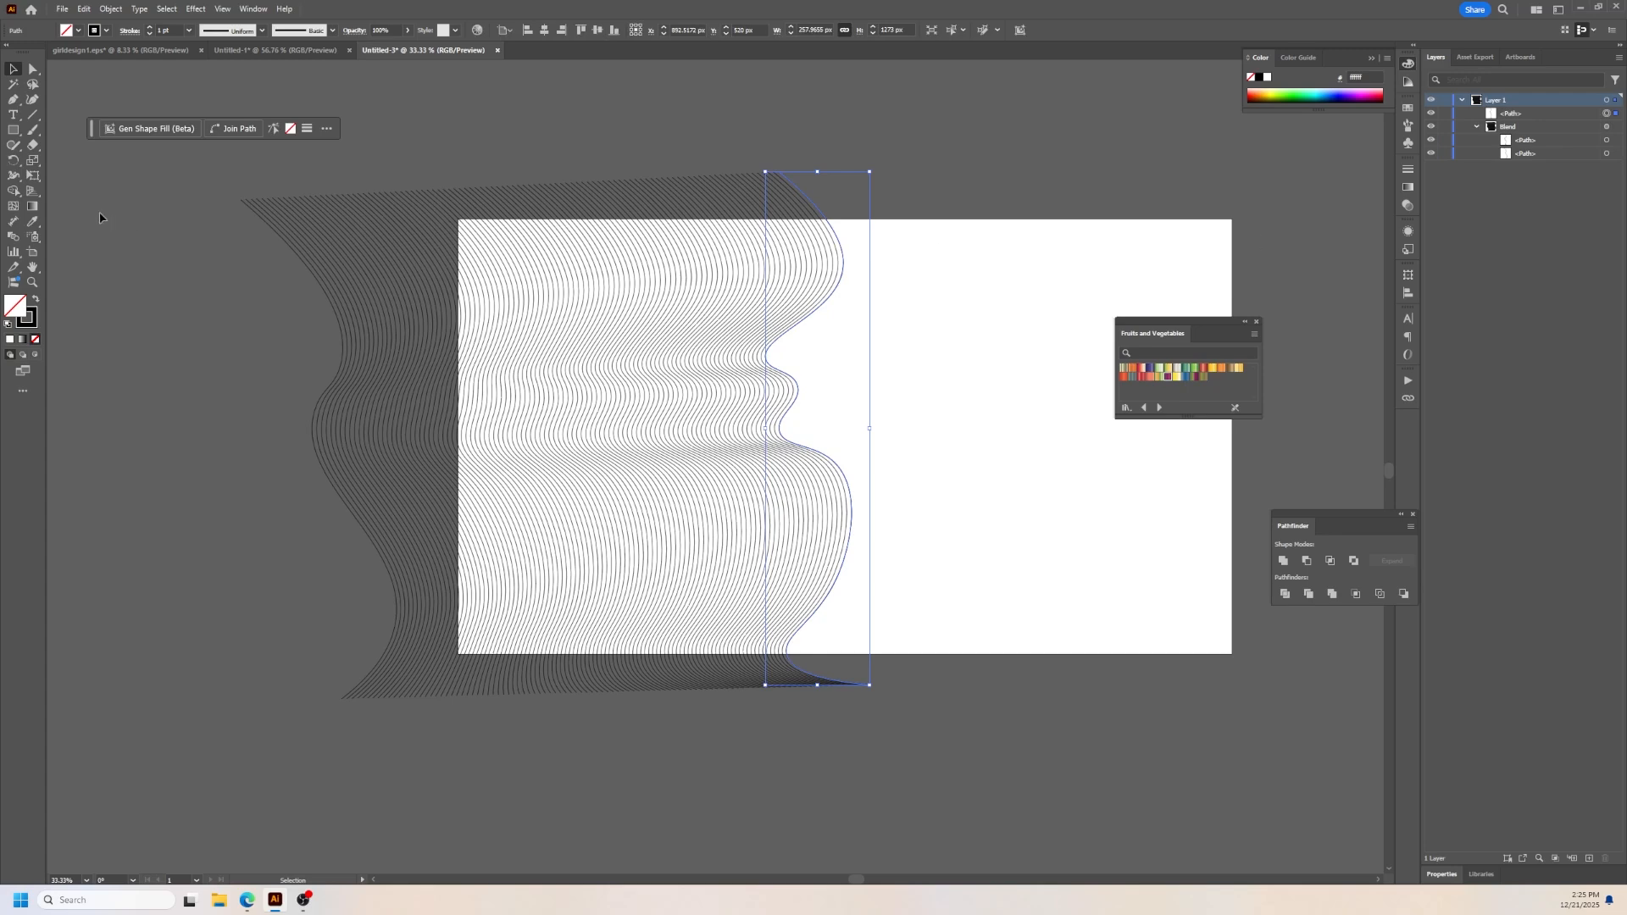
click(32, 99)
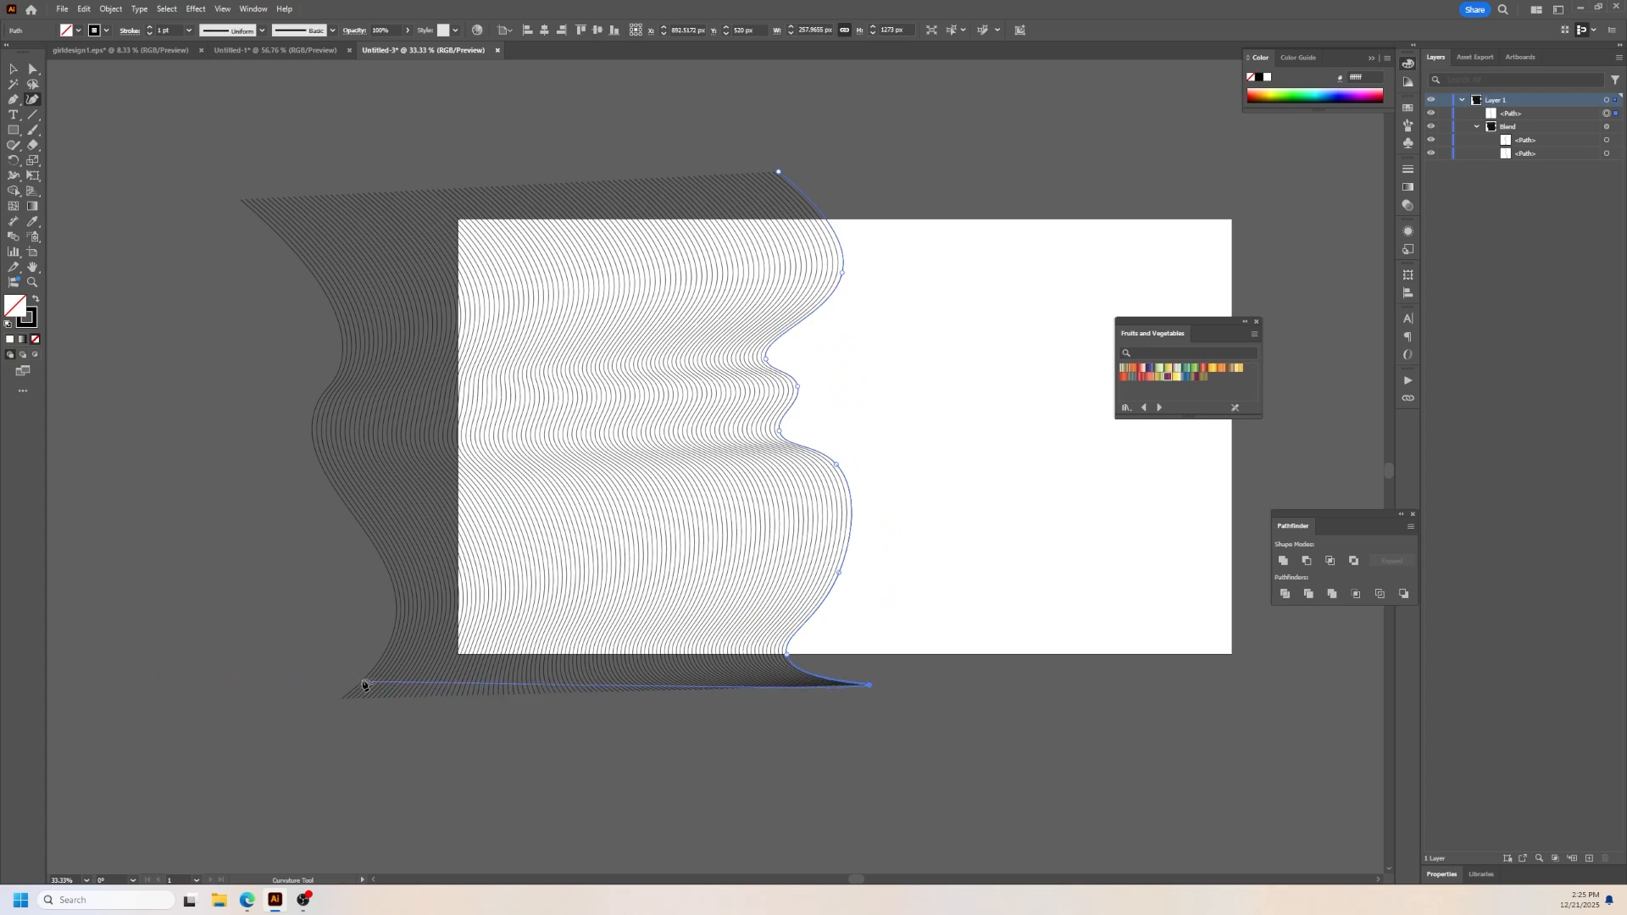
click(413, 669)
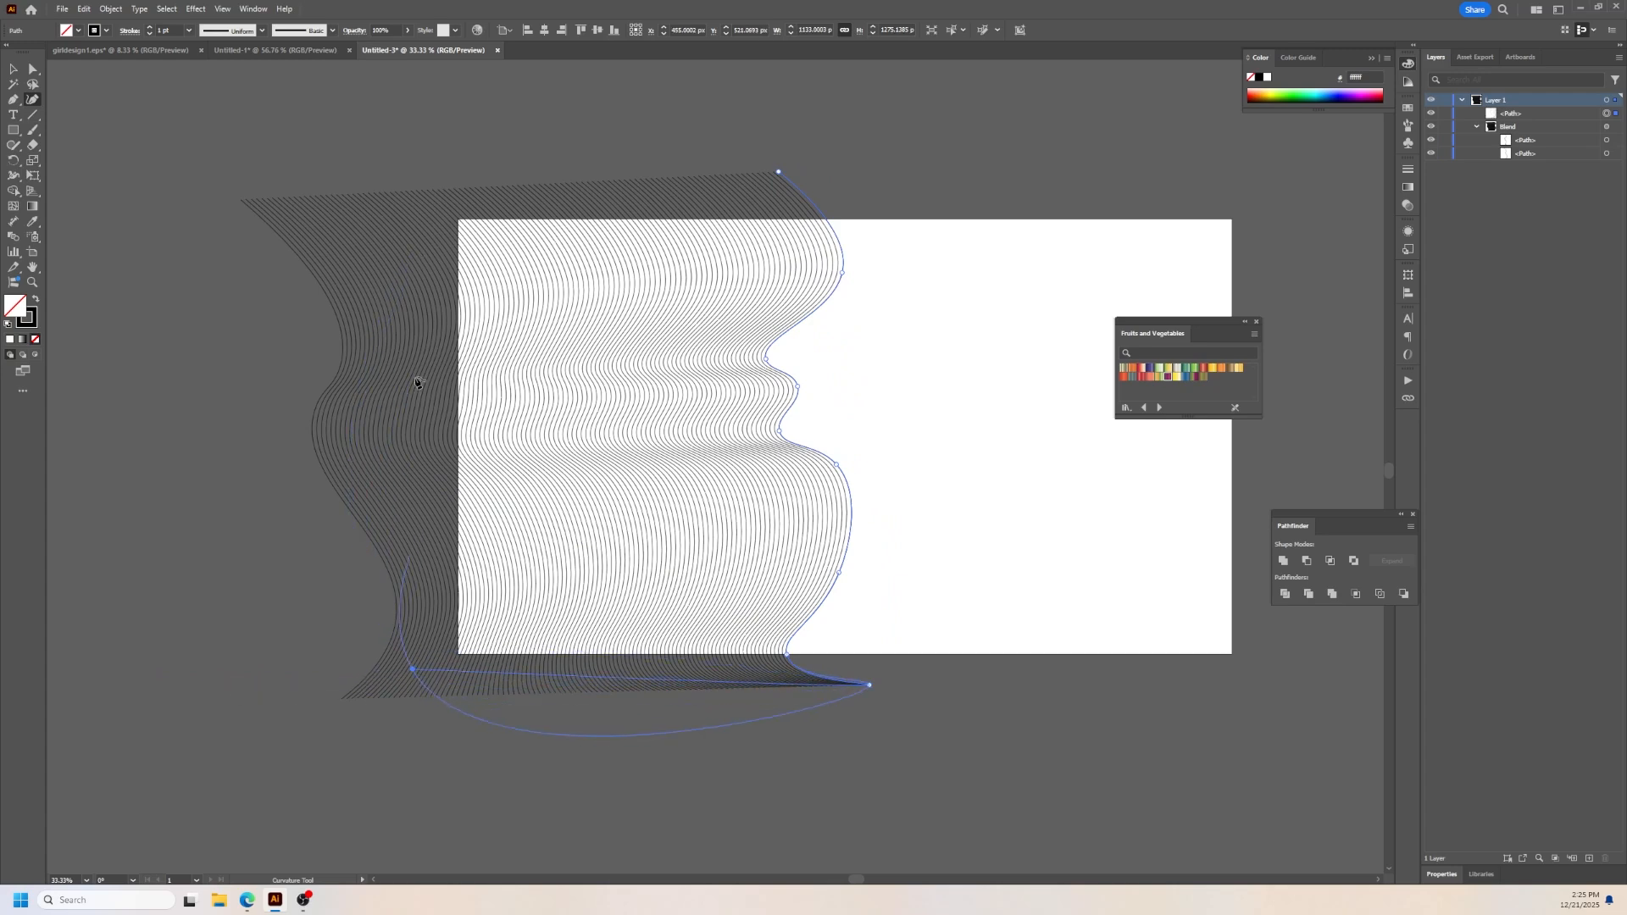
click(401, 216)
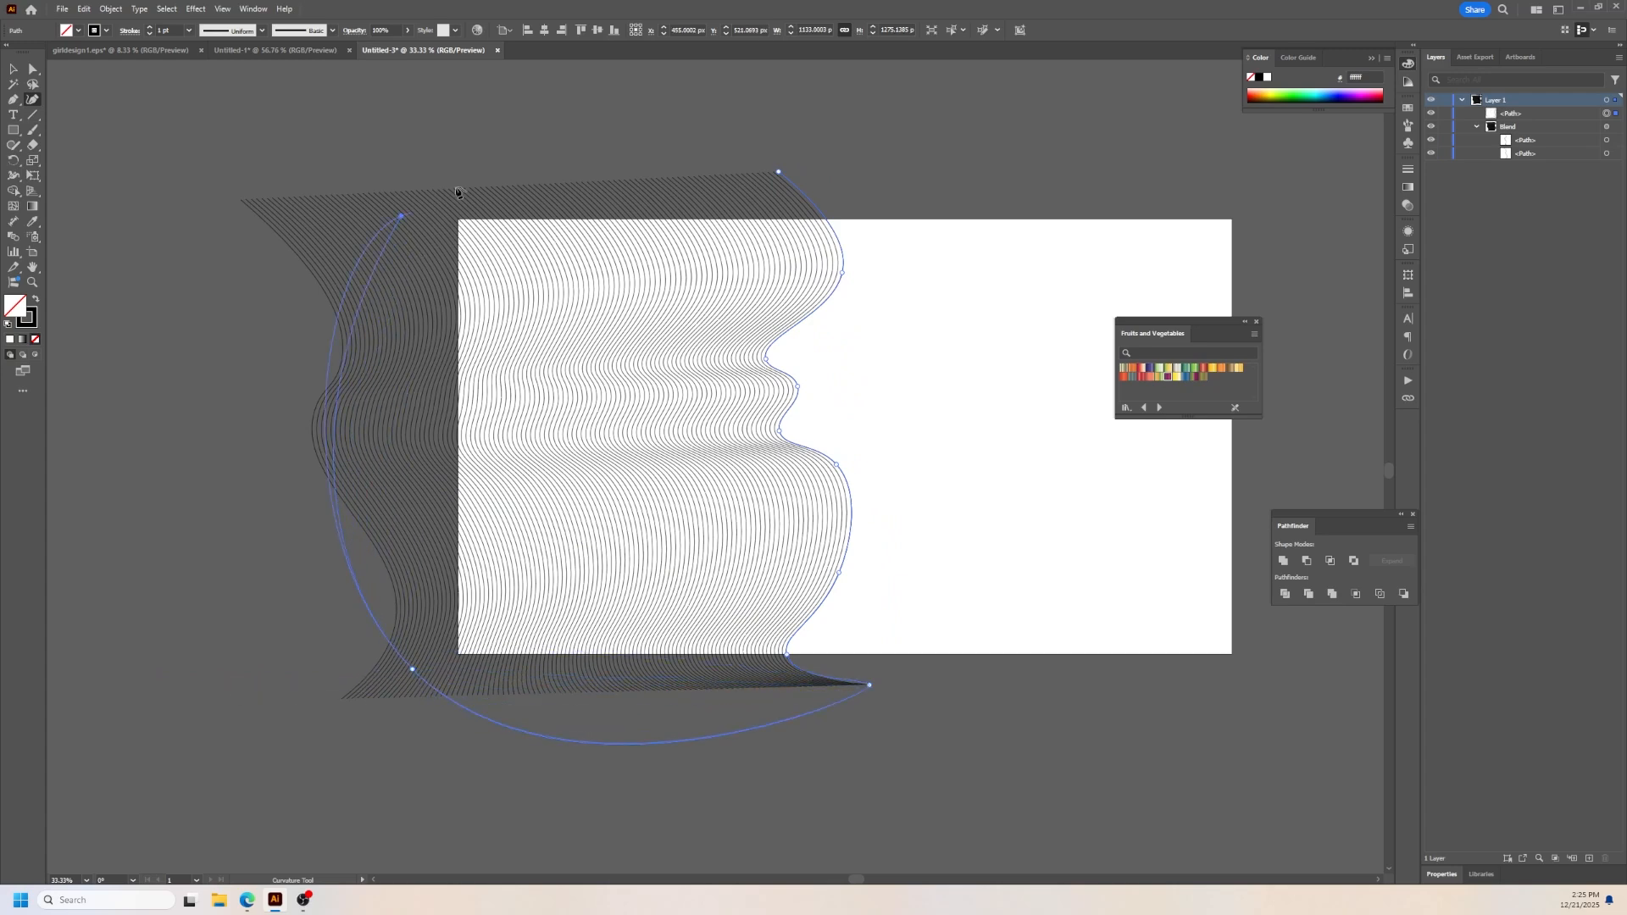
click(779, 175)
double_click(401, 217)
double_click(412, 670)
Step: Give the closed shape a light grey fill without a stroke and move it beneath the blend in the stacking order
click(37, 343)
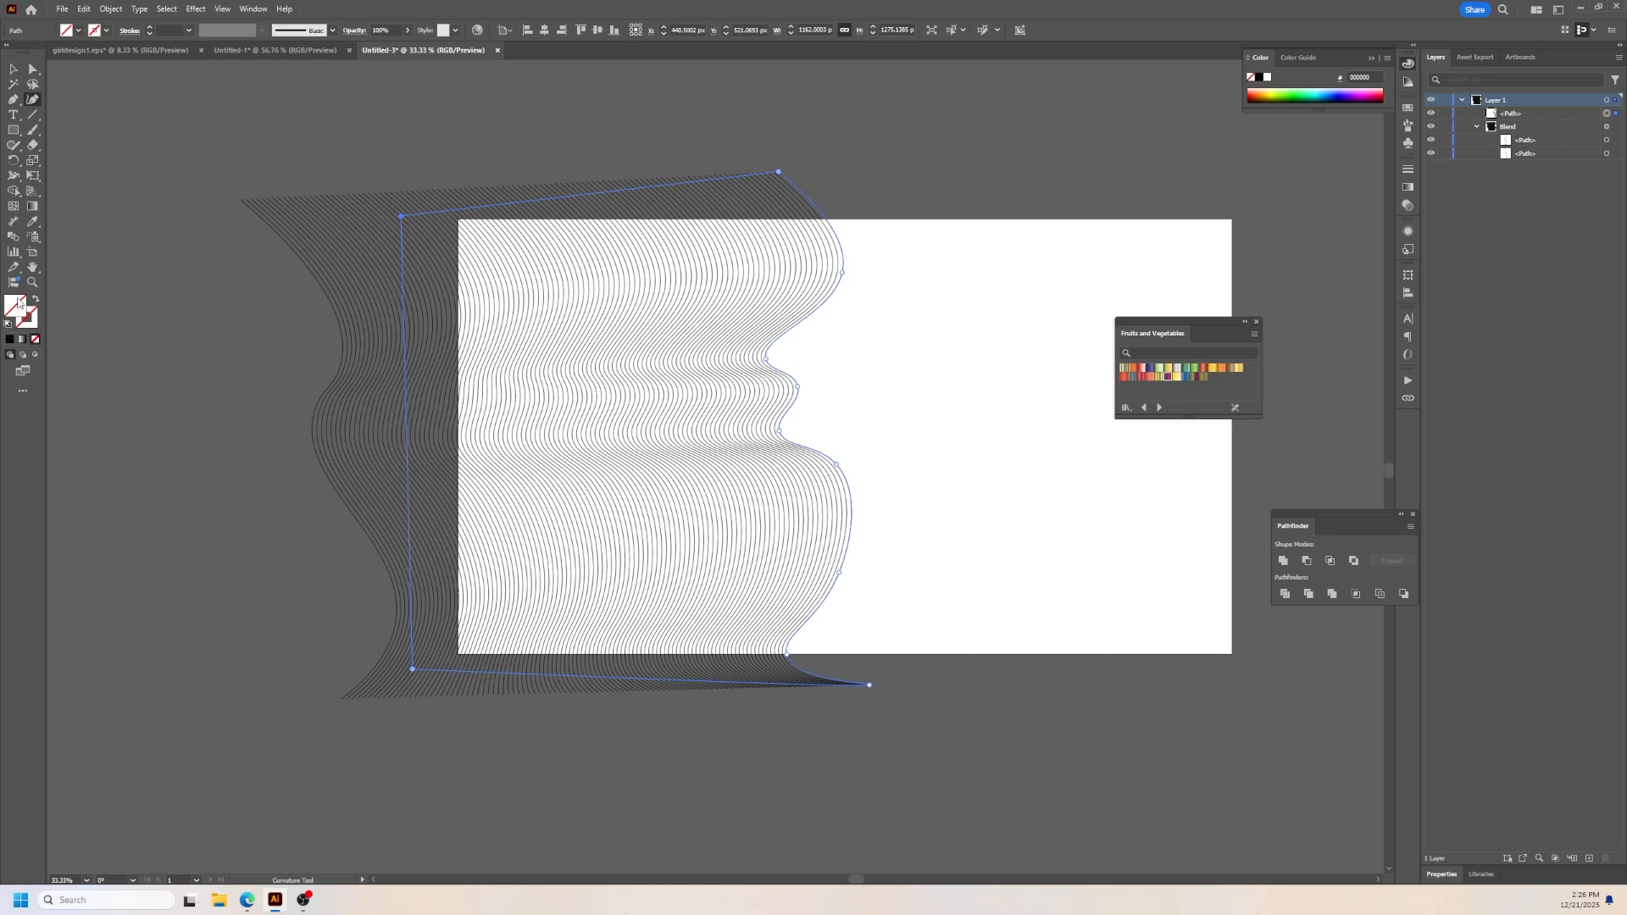
double_click(18, 304)
click(661, 410)
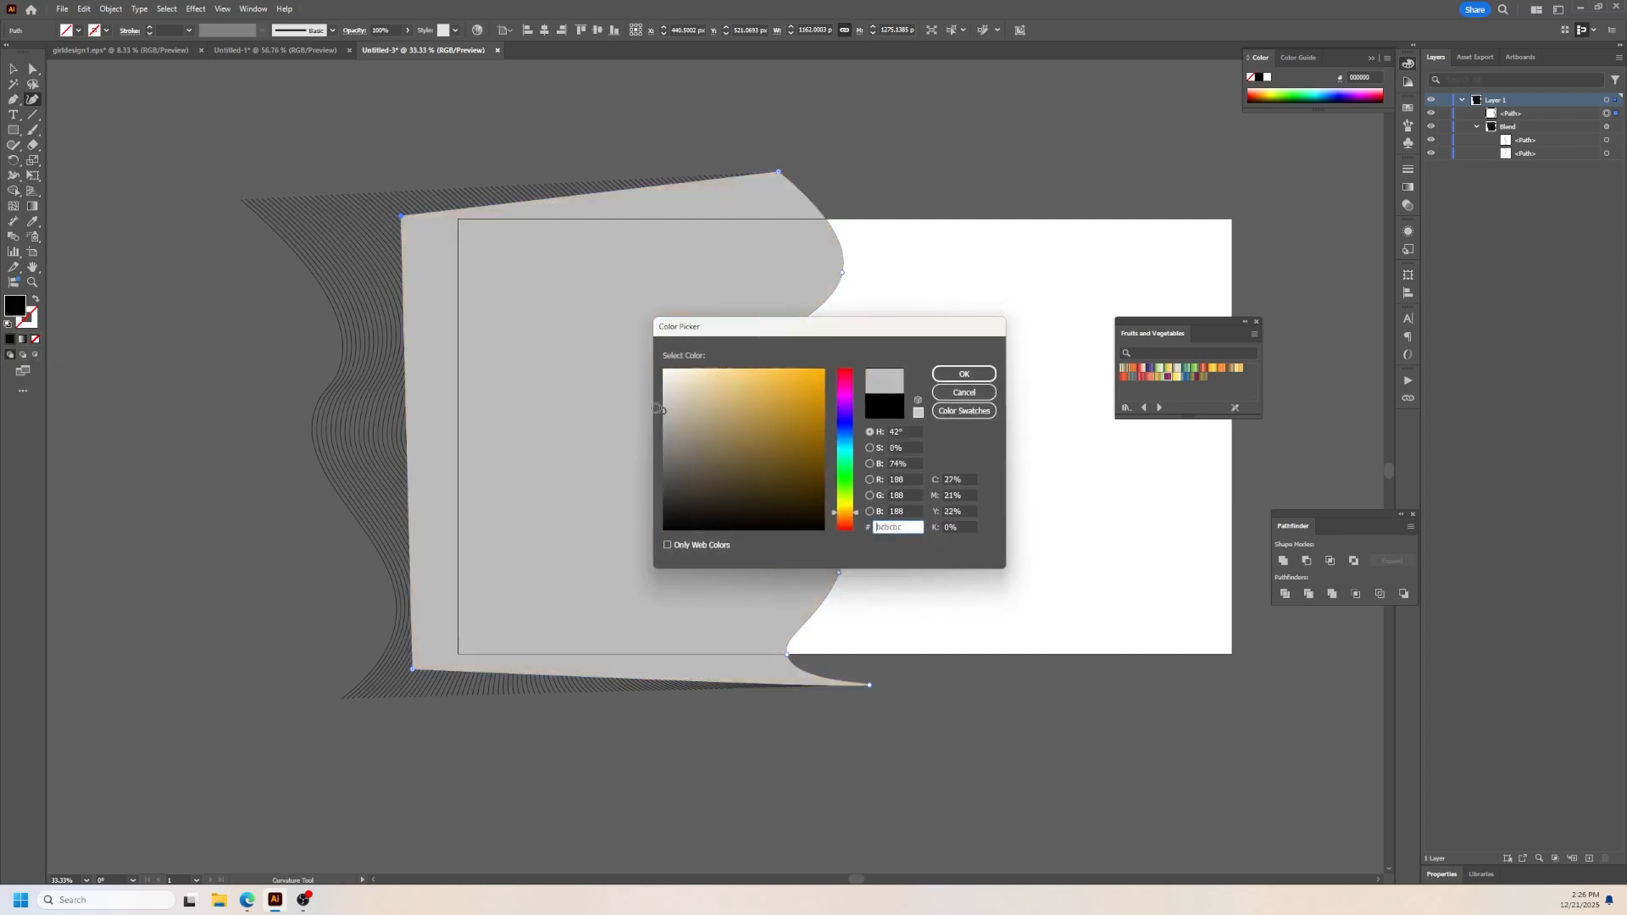
drag(656, 408, 653, 399)
click(963, 374)
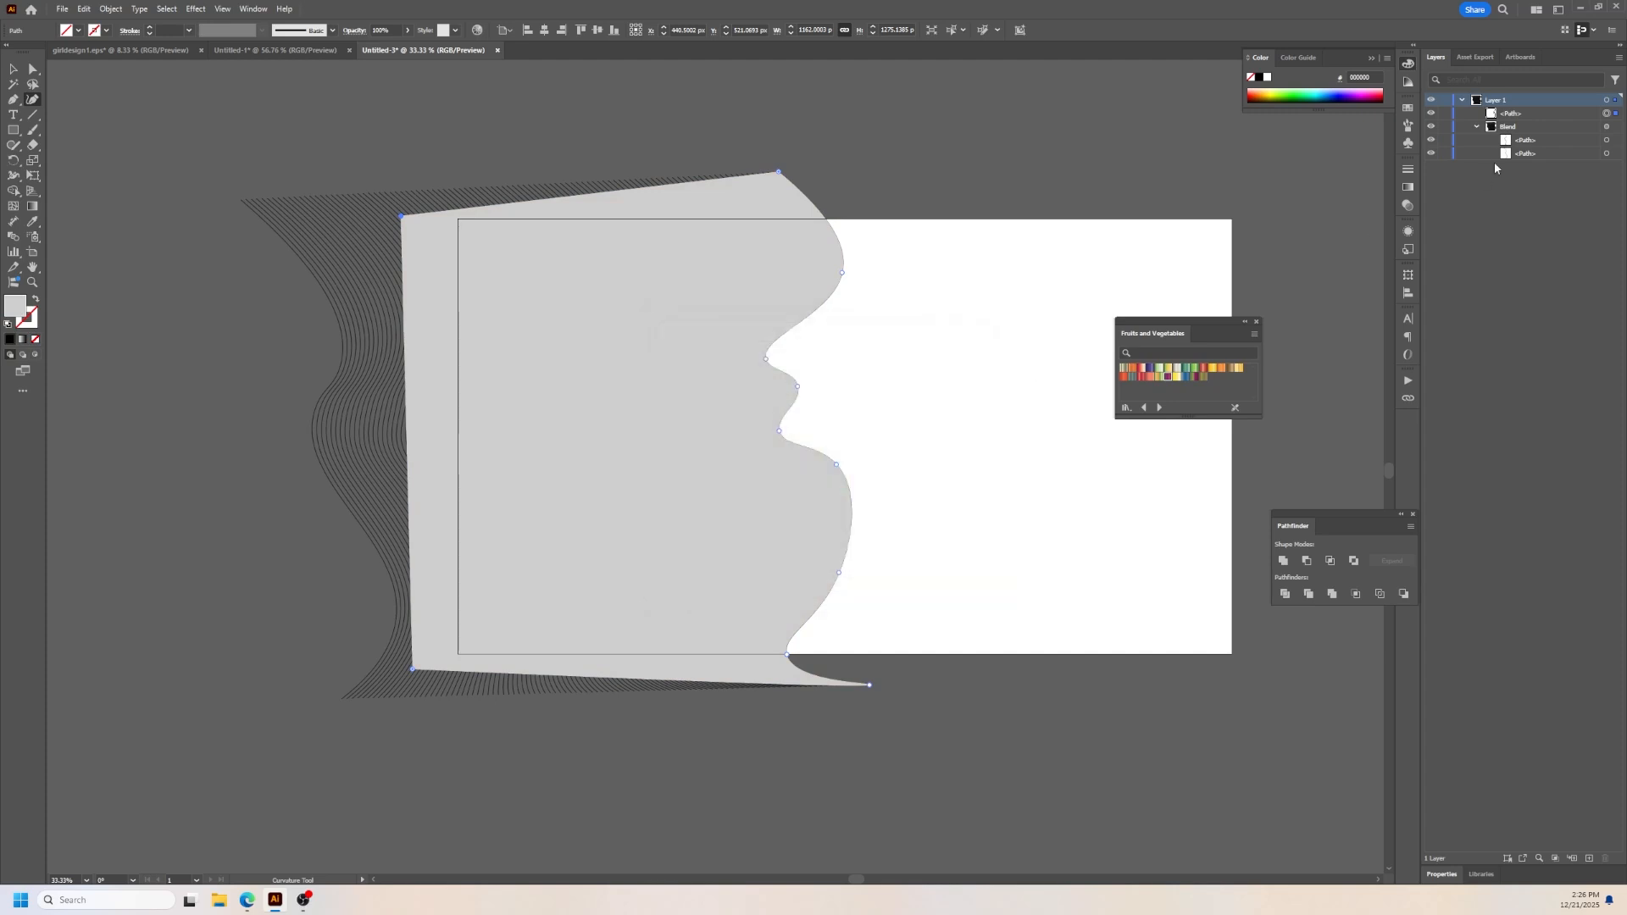
click(1477, 127)
drag(1513, 114, 1512, 139)
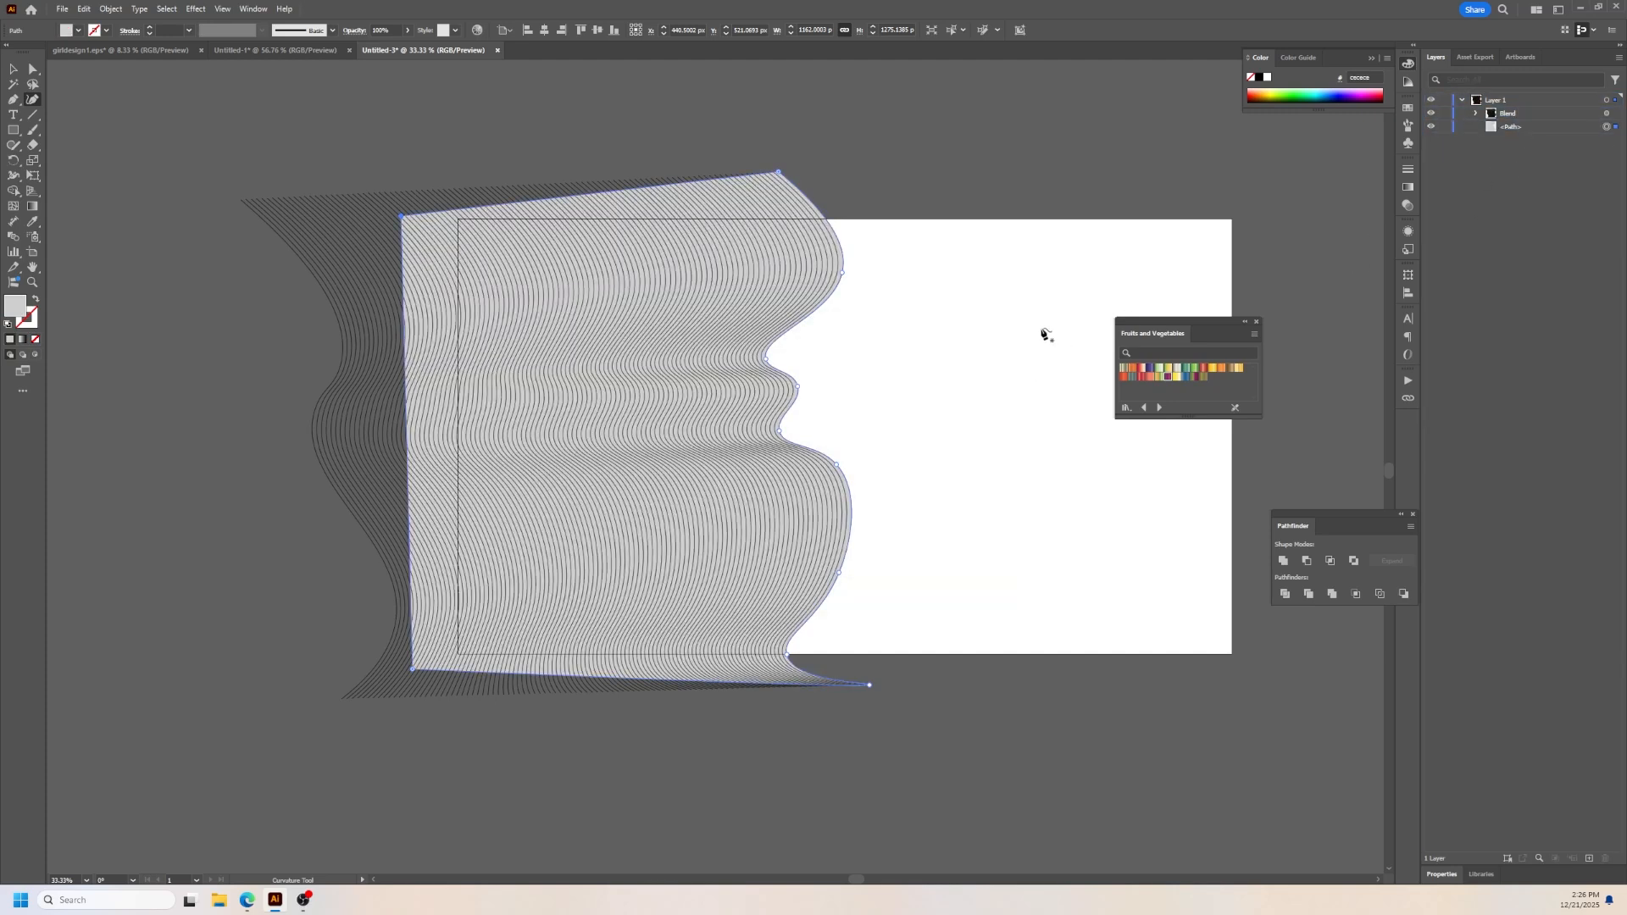
Step: Switch to File Explorer and place the landscape photo from the Downloads folder into the Illustrator artwork
click(219, 900)
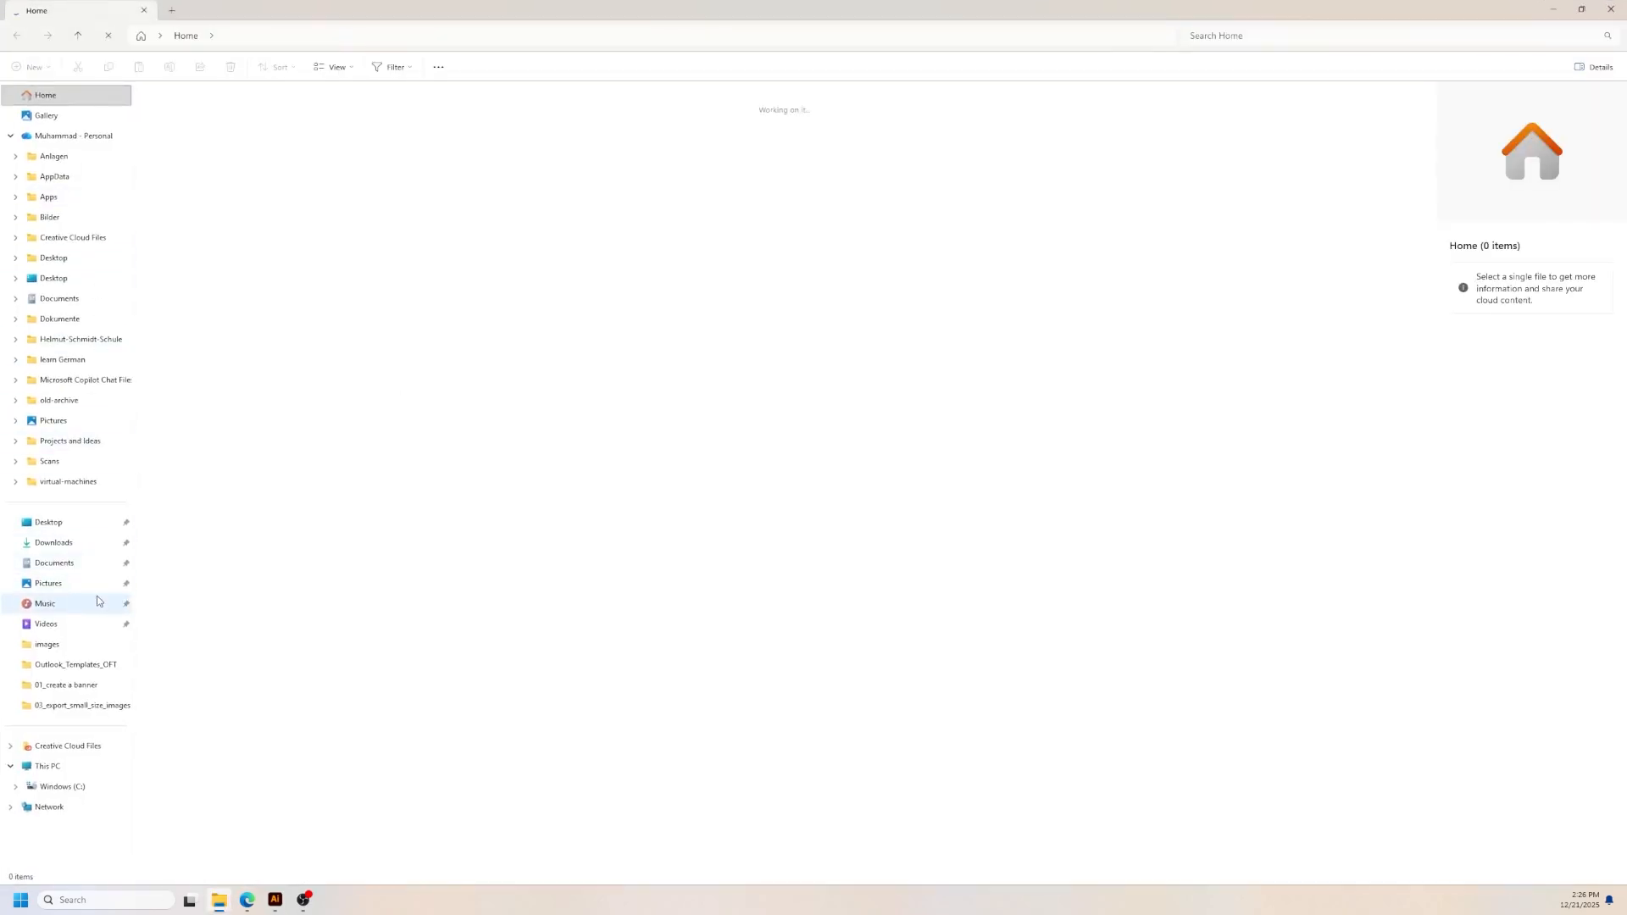
click(75, 546)
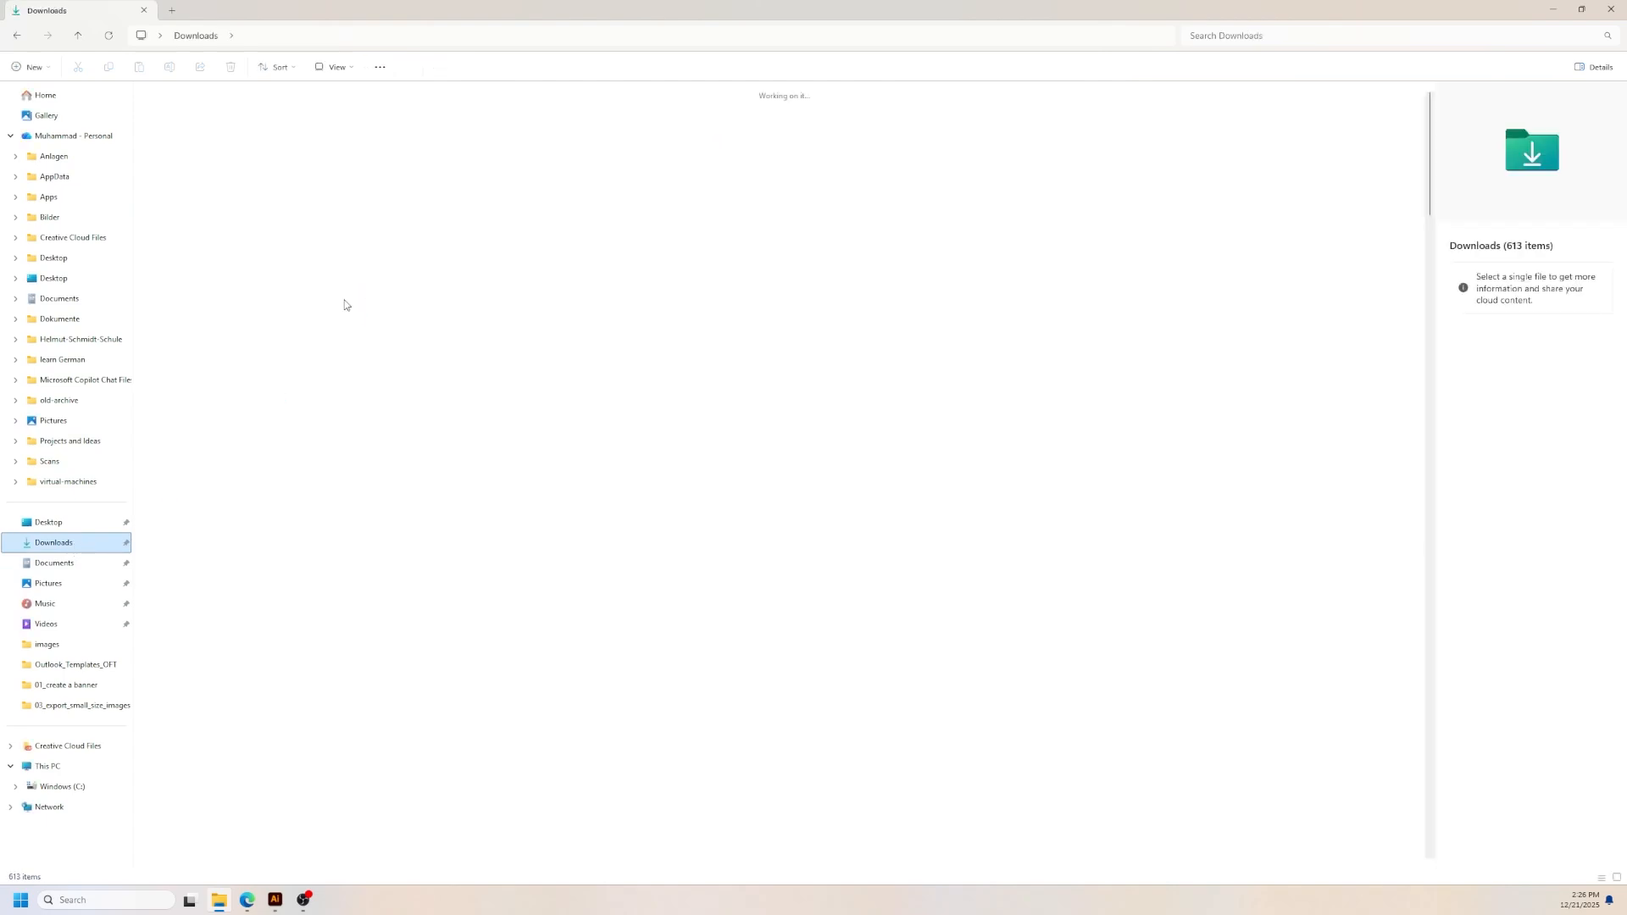
click(205, 180)
mouse_move(206, 180)
mouse_down()
mouse_move(659, 514)
mouse_move(337, 903)
mouse_move(274, 900)
mouse_move(1045, 644)
mouse_move(912, 485)
mouse_move(912, 512)
mouse_up()
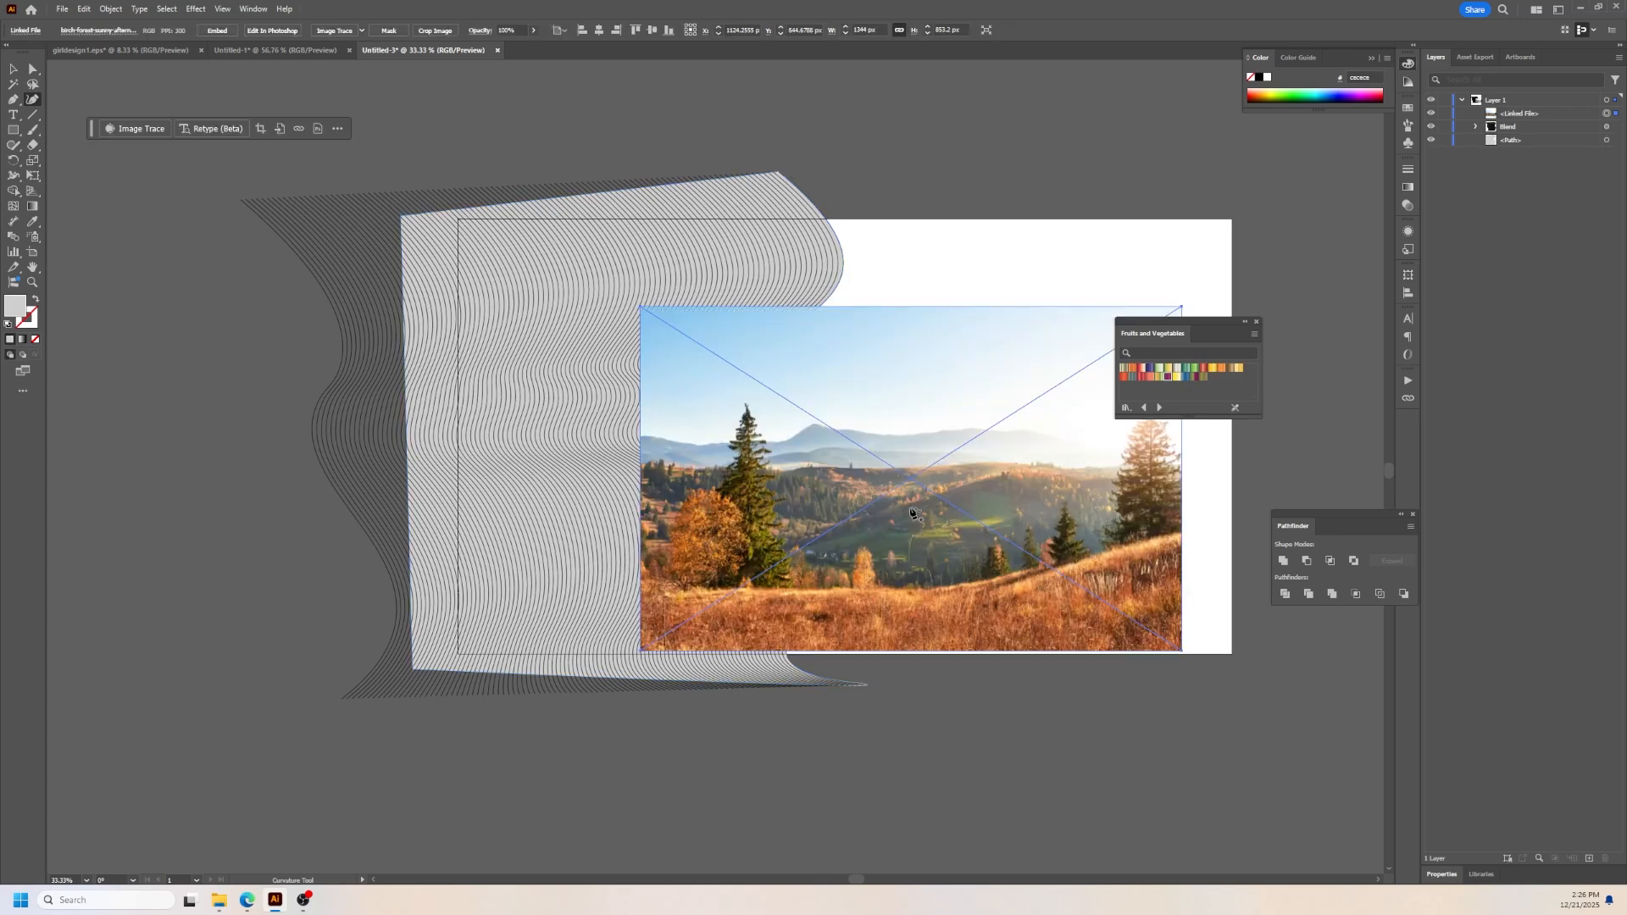
Step: Delete the stray anchor point on the photo and move the photo up and left to the artboard's upper-left corner
click(813, 455)
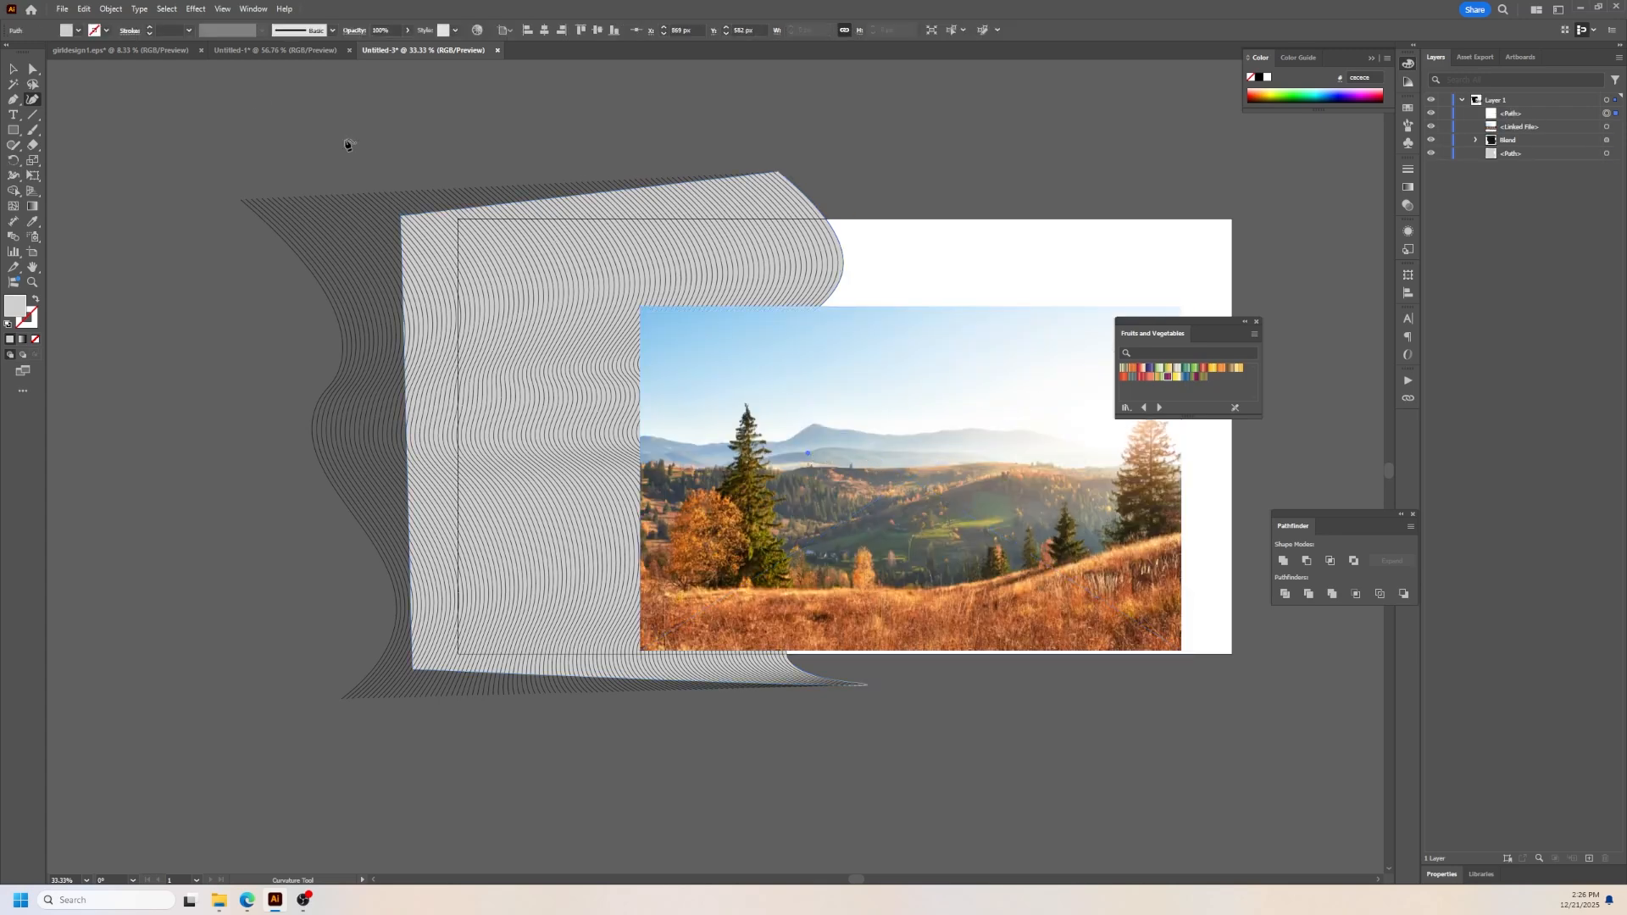
click(13, 70)
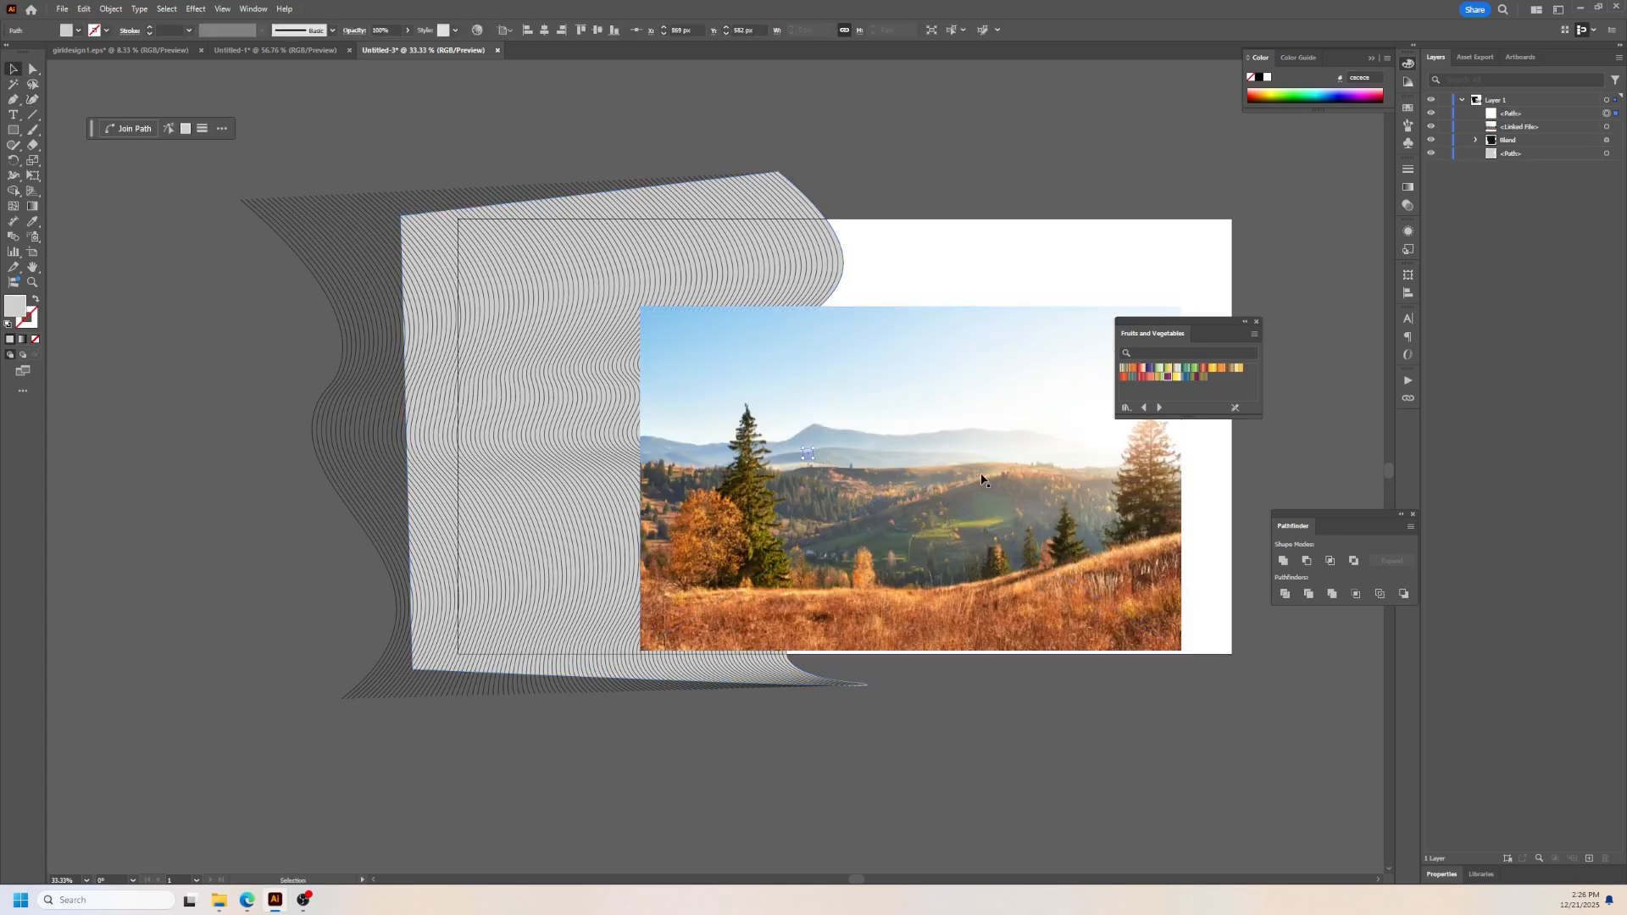
key(Delete)
drag(950, 447, 765, 337)
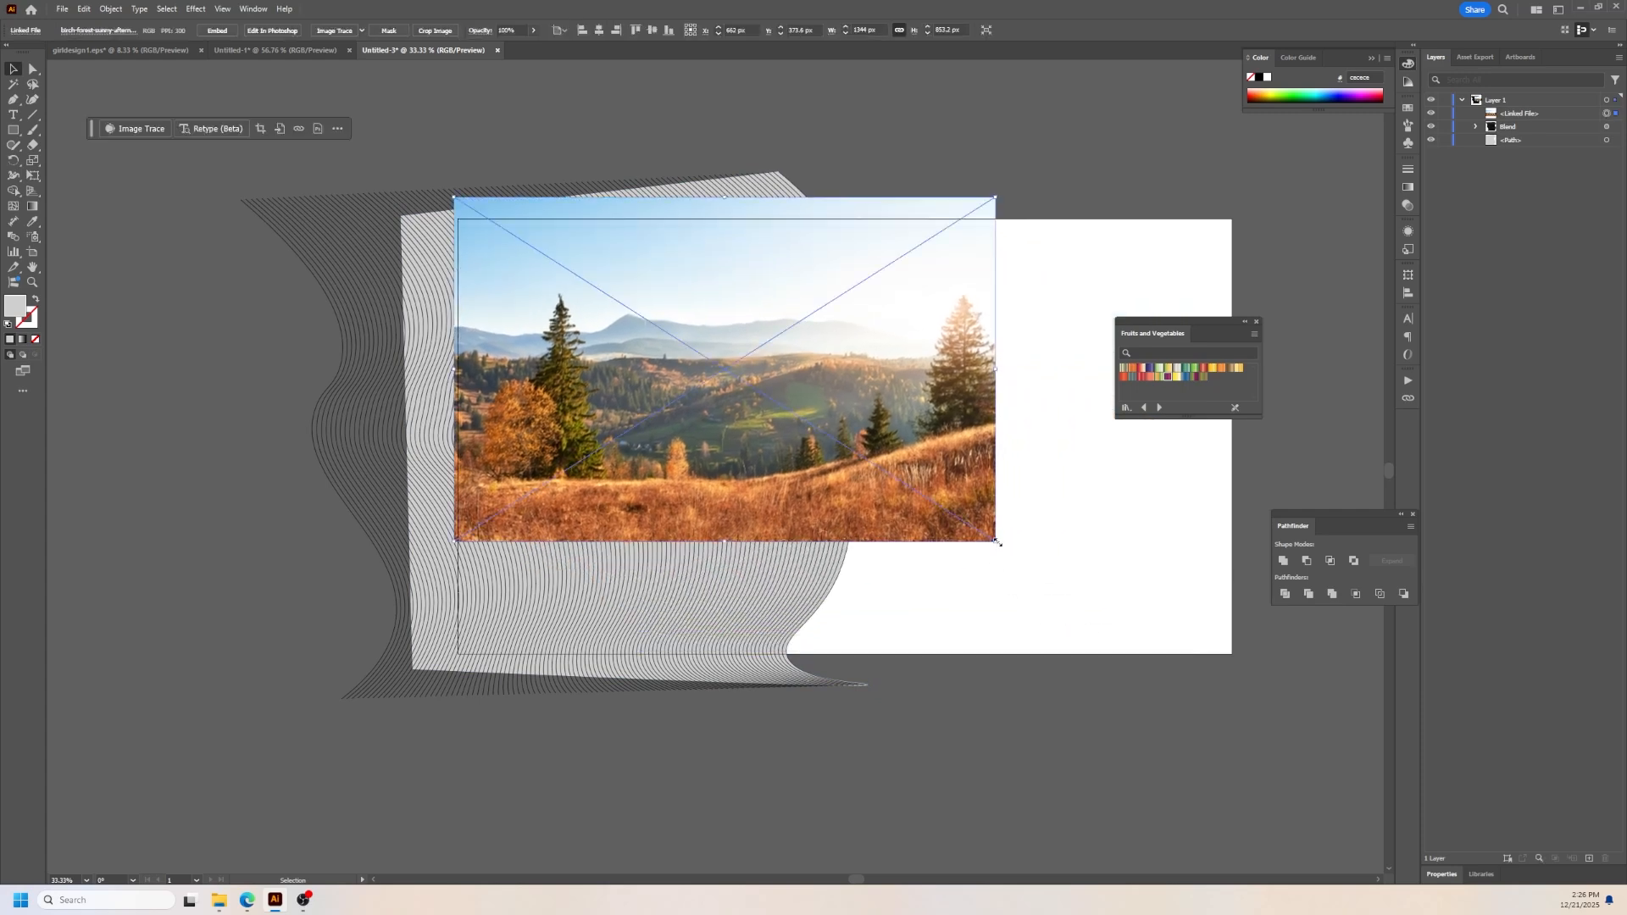
Step: Enlarge the photo to cover the whole artboard beneath the blend and closed shape, and preview the artwork in presentation mode
drag(997, 542, 1255, 710)
drag(1125, 629, 1101, 614)
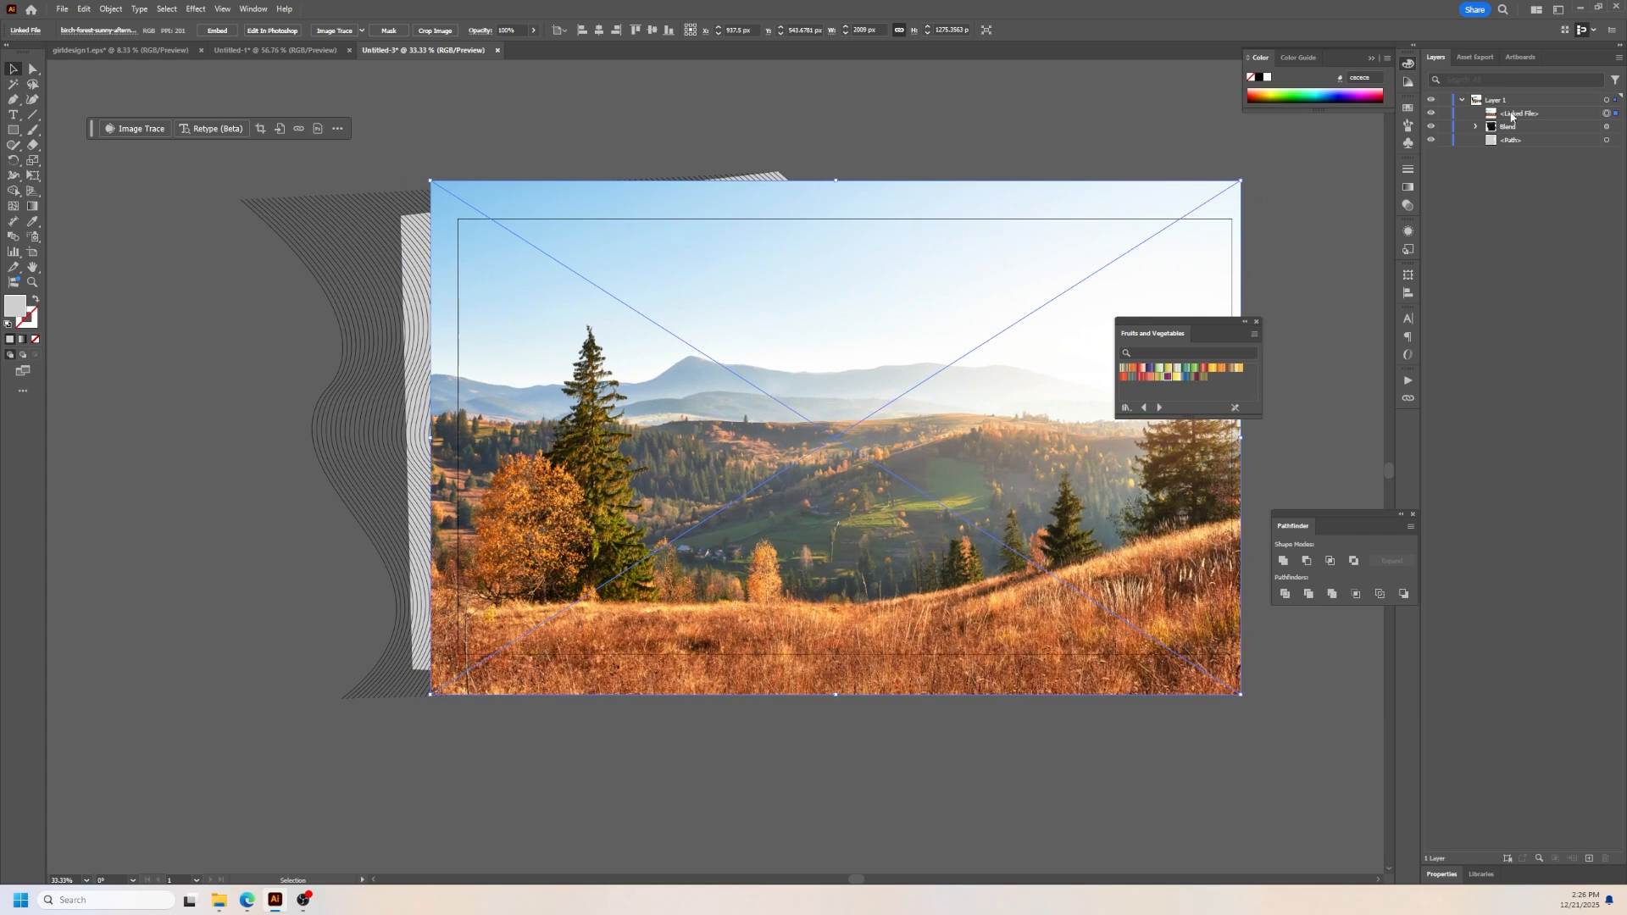
drag(1511, 116, 1516, 150)
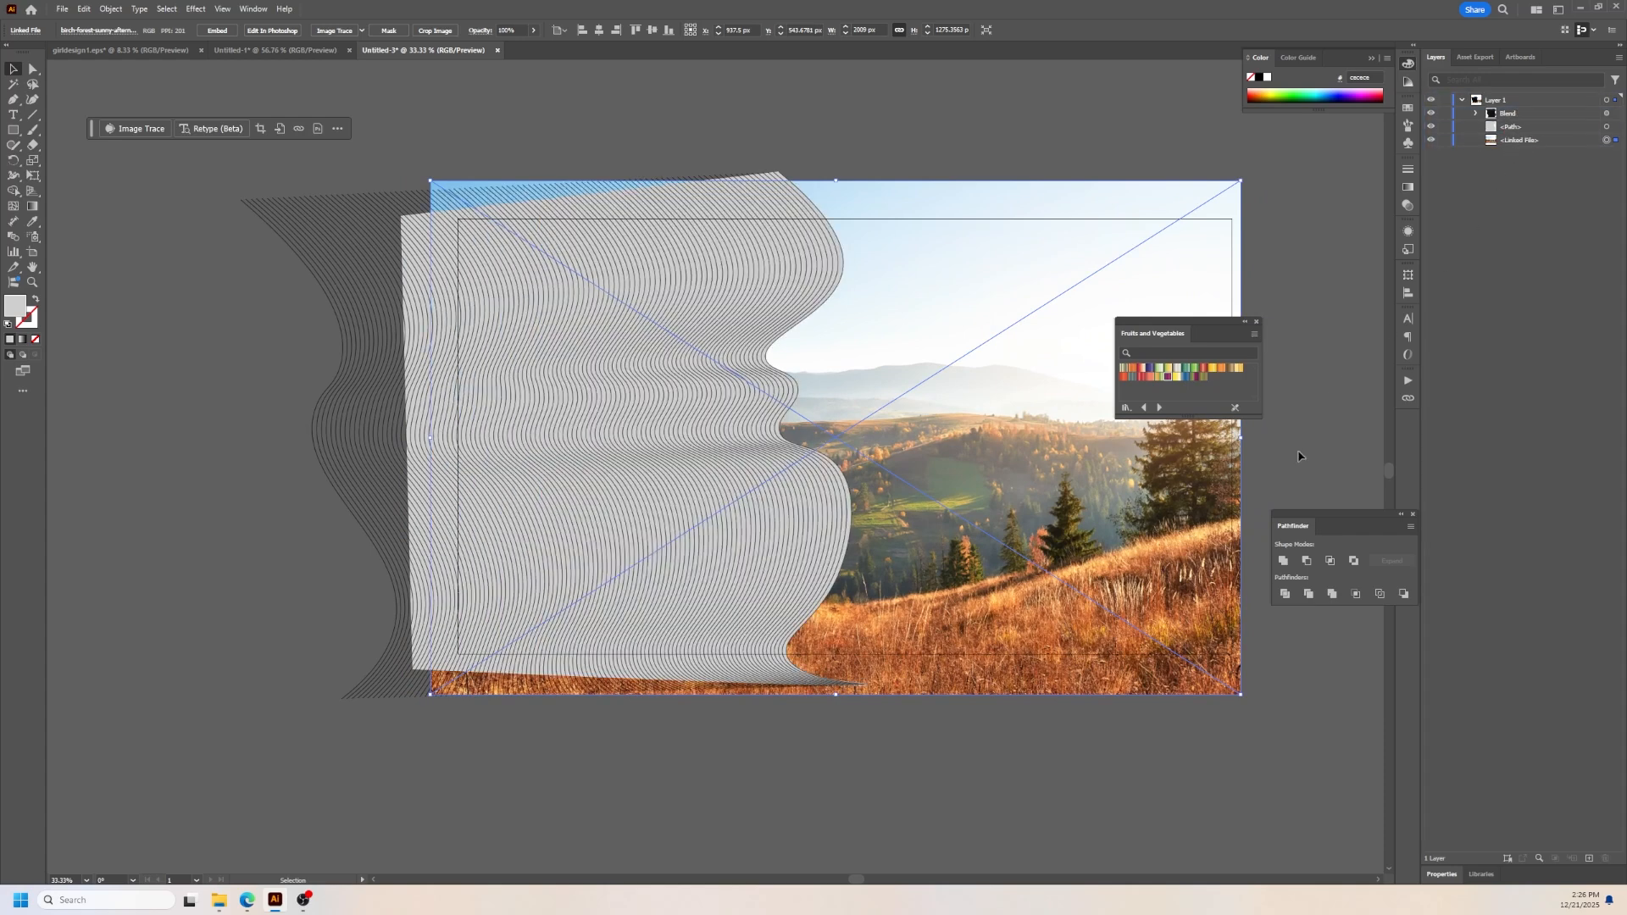
click(953, 128)
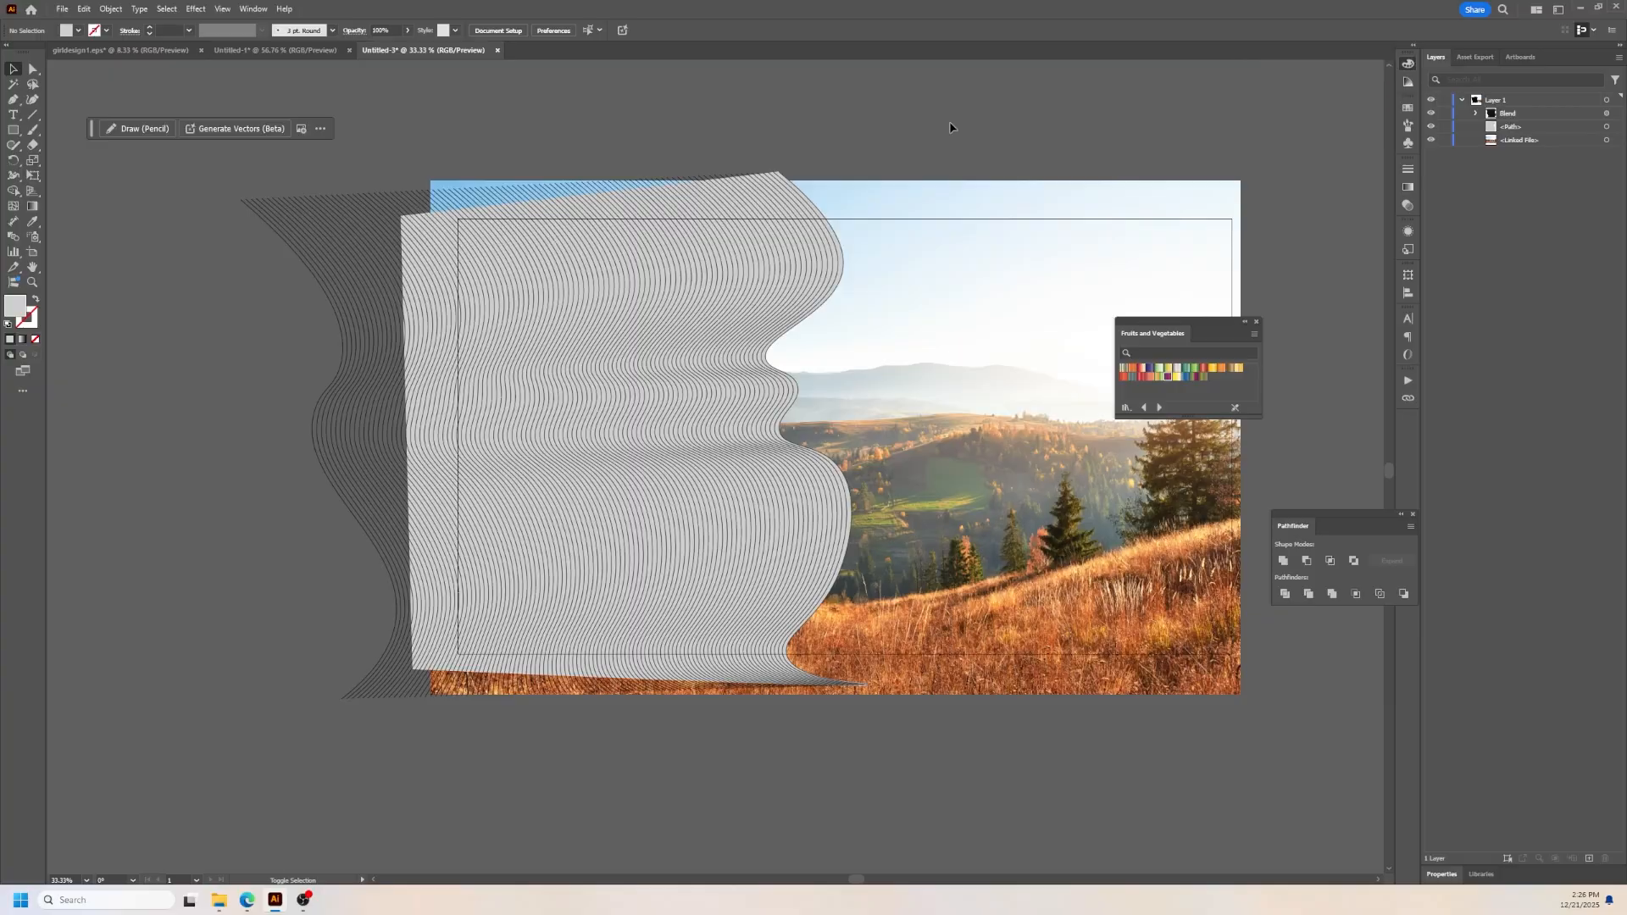
key(shift+f)
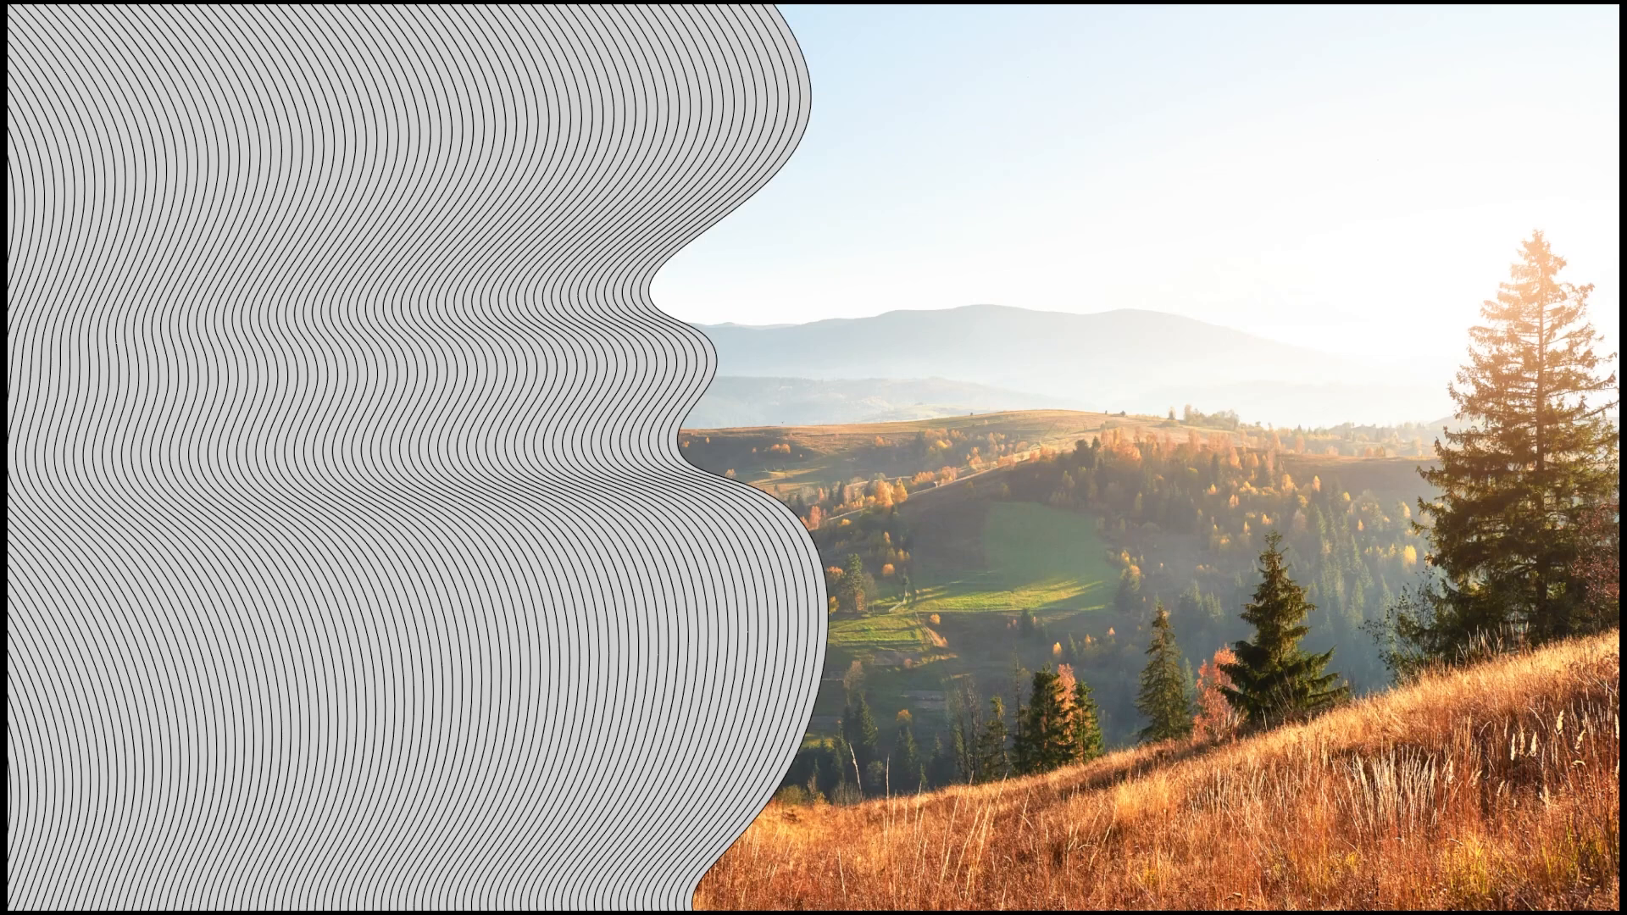
key(Escape)
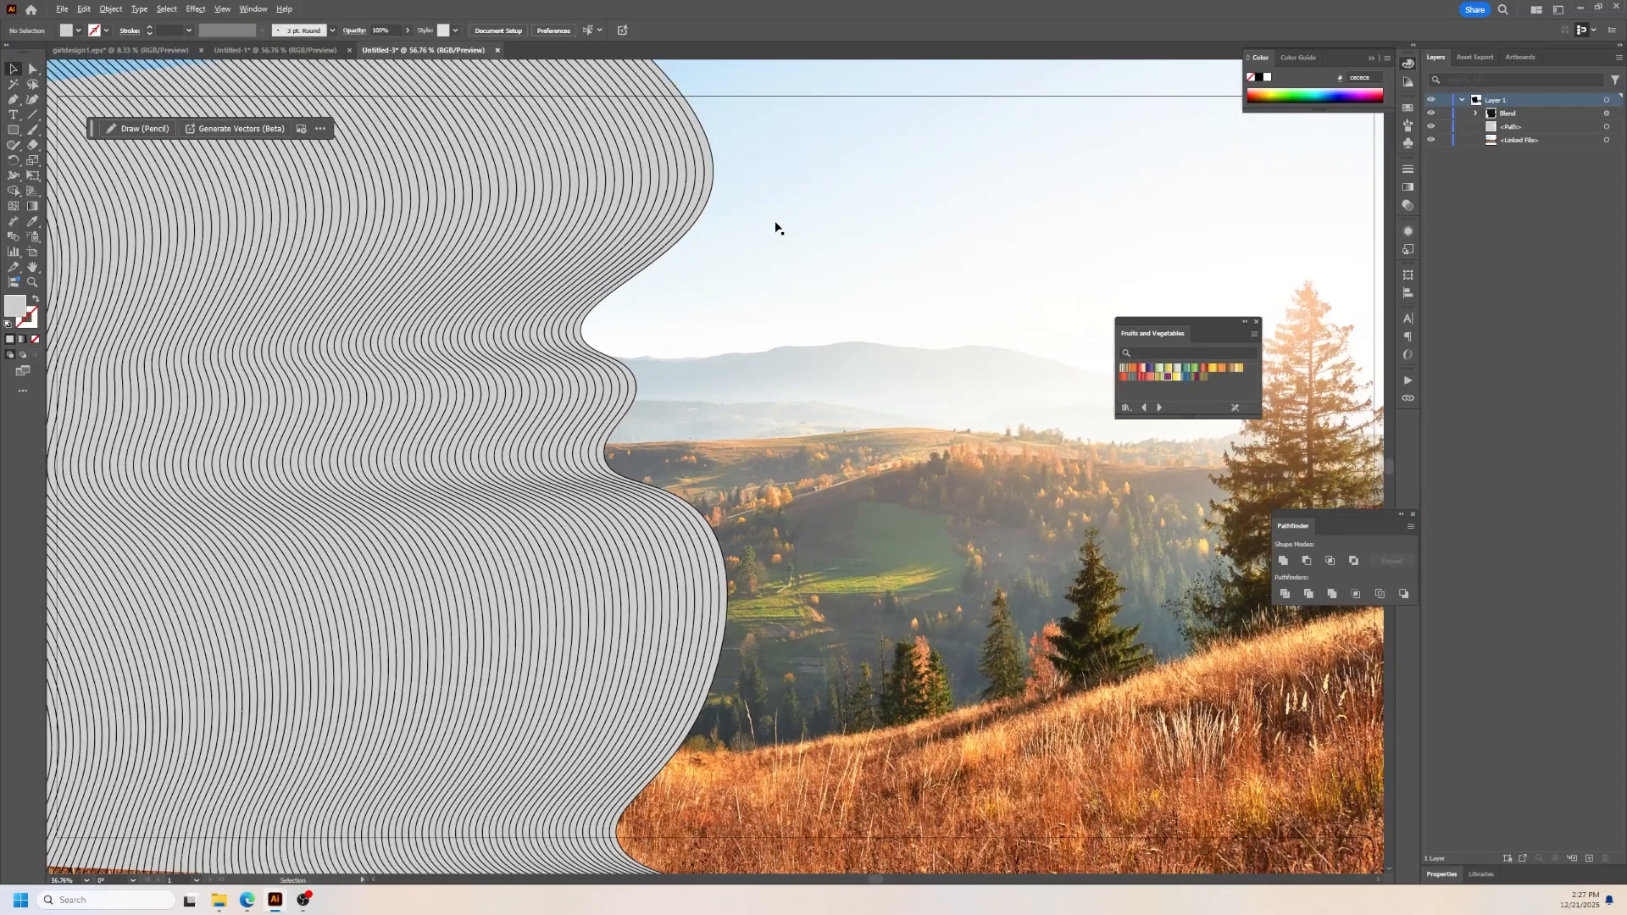
Step: Change the closed shape's fill to an off-white with RGB values 239, 238, 237
scroll(775, 242, down, 2)
scroll(847, 129, up, 1)
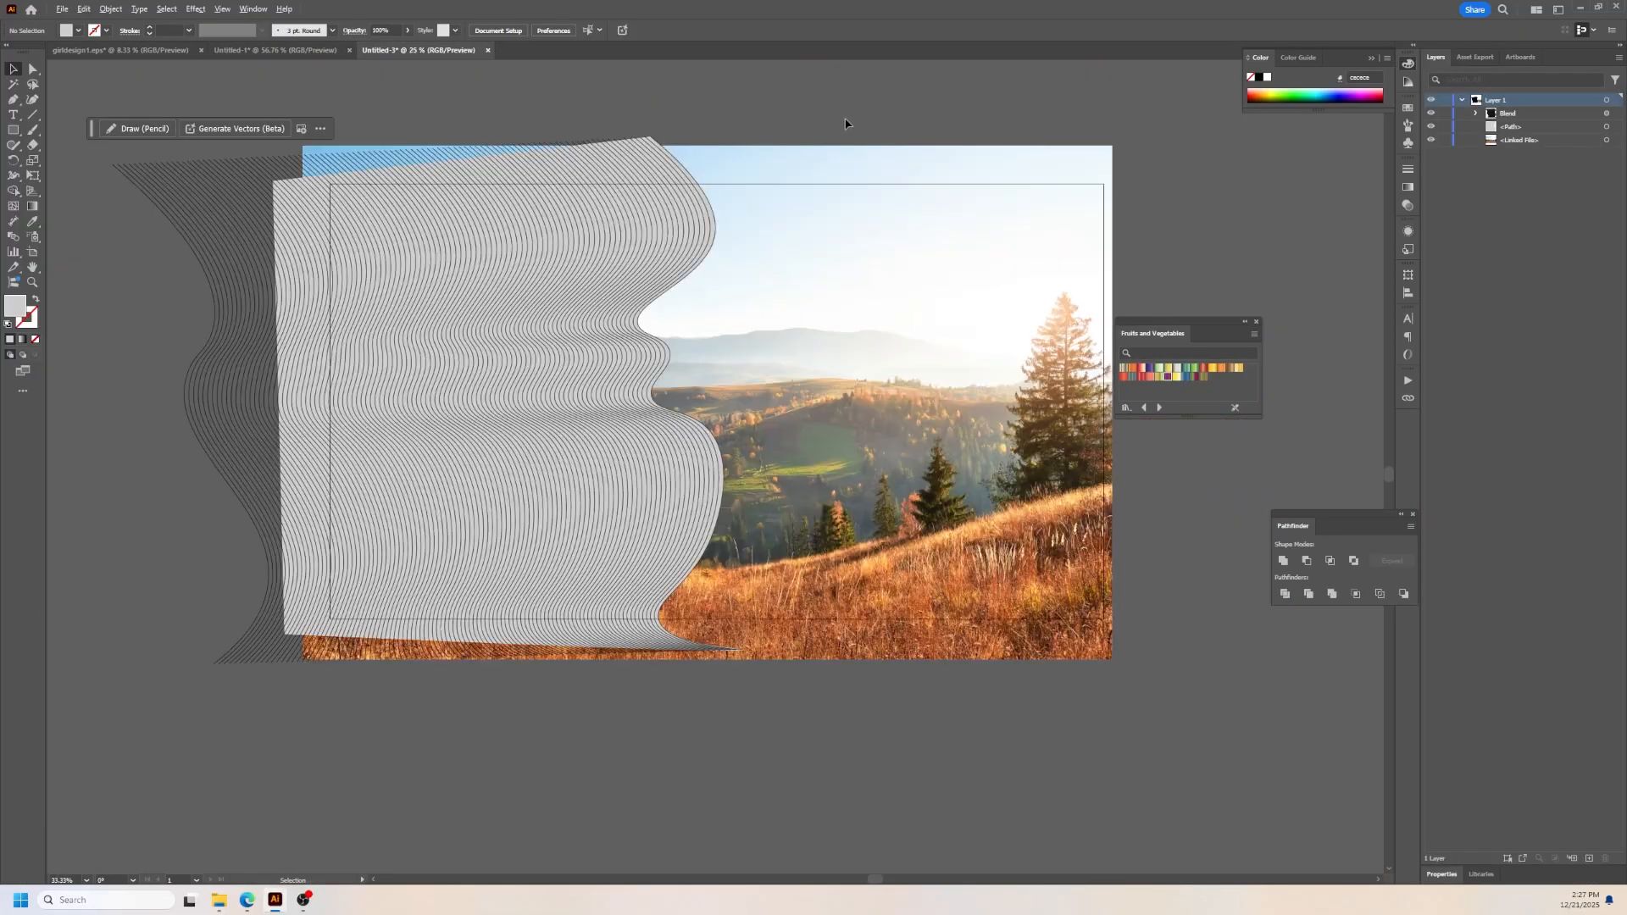
click(1618, 126)
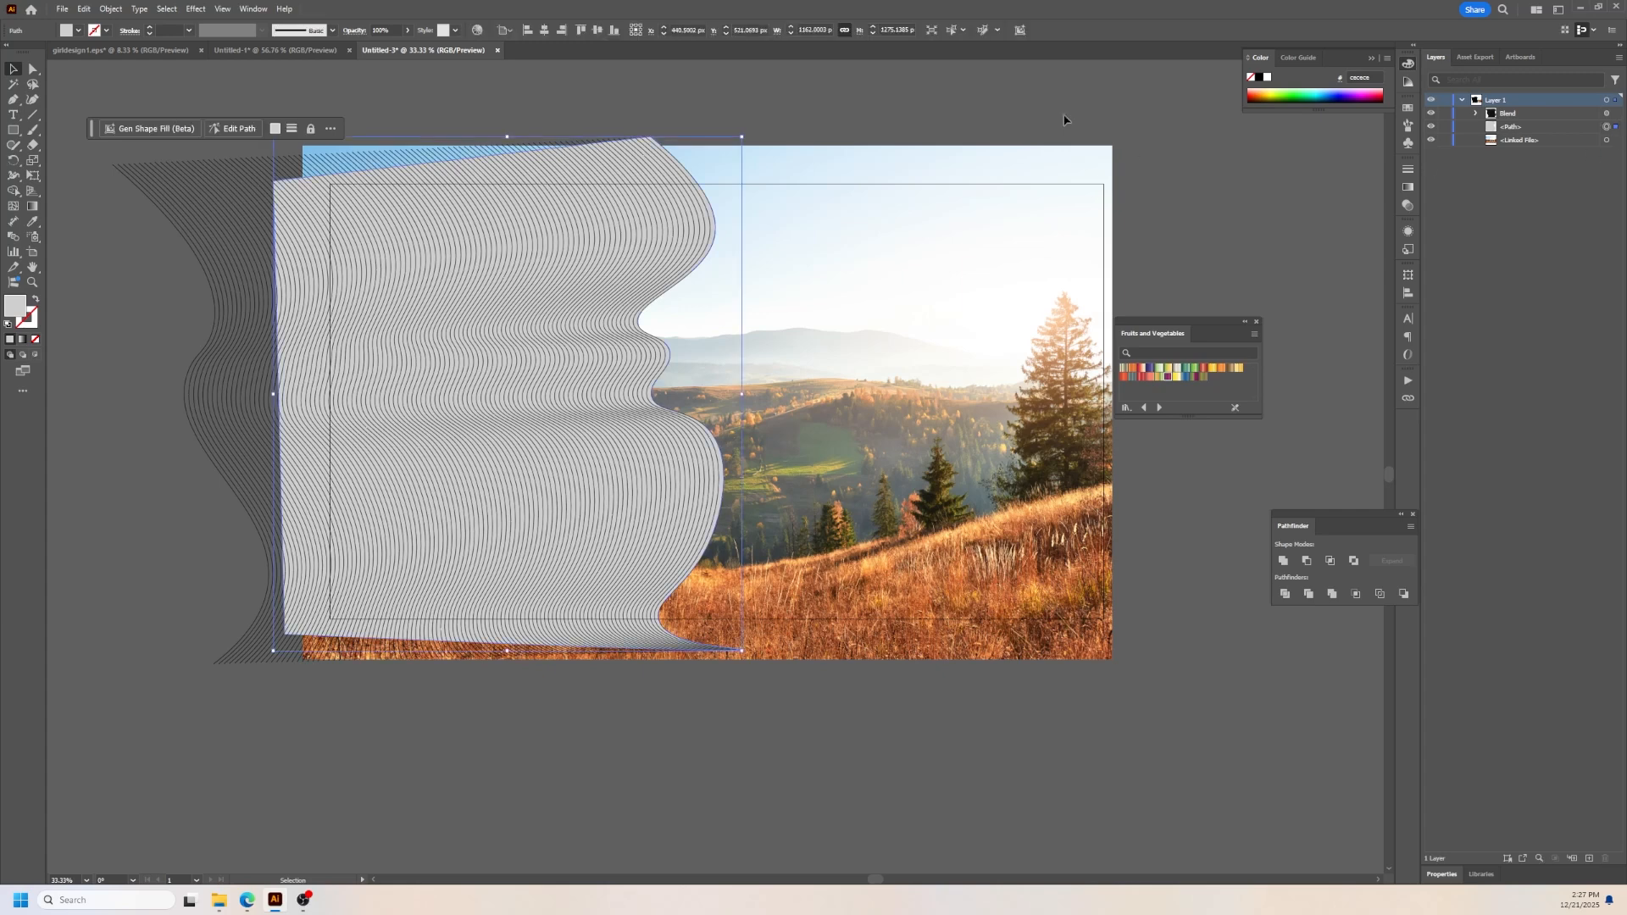
double_click(14, 306)
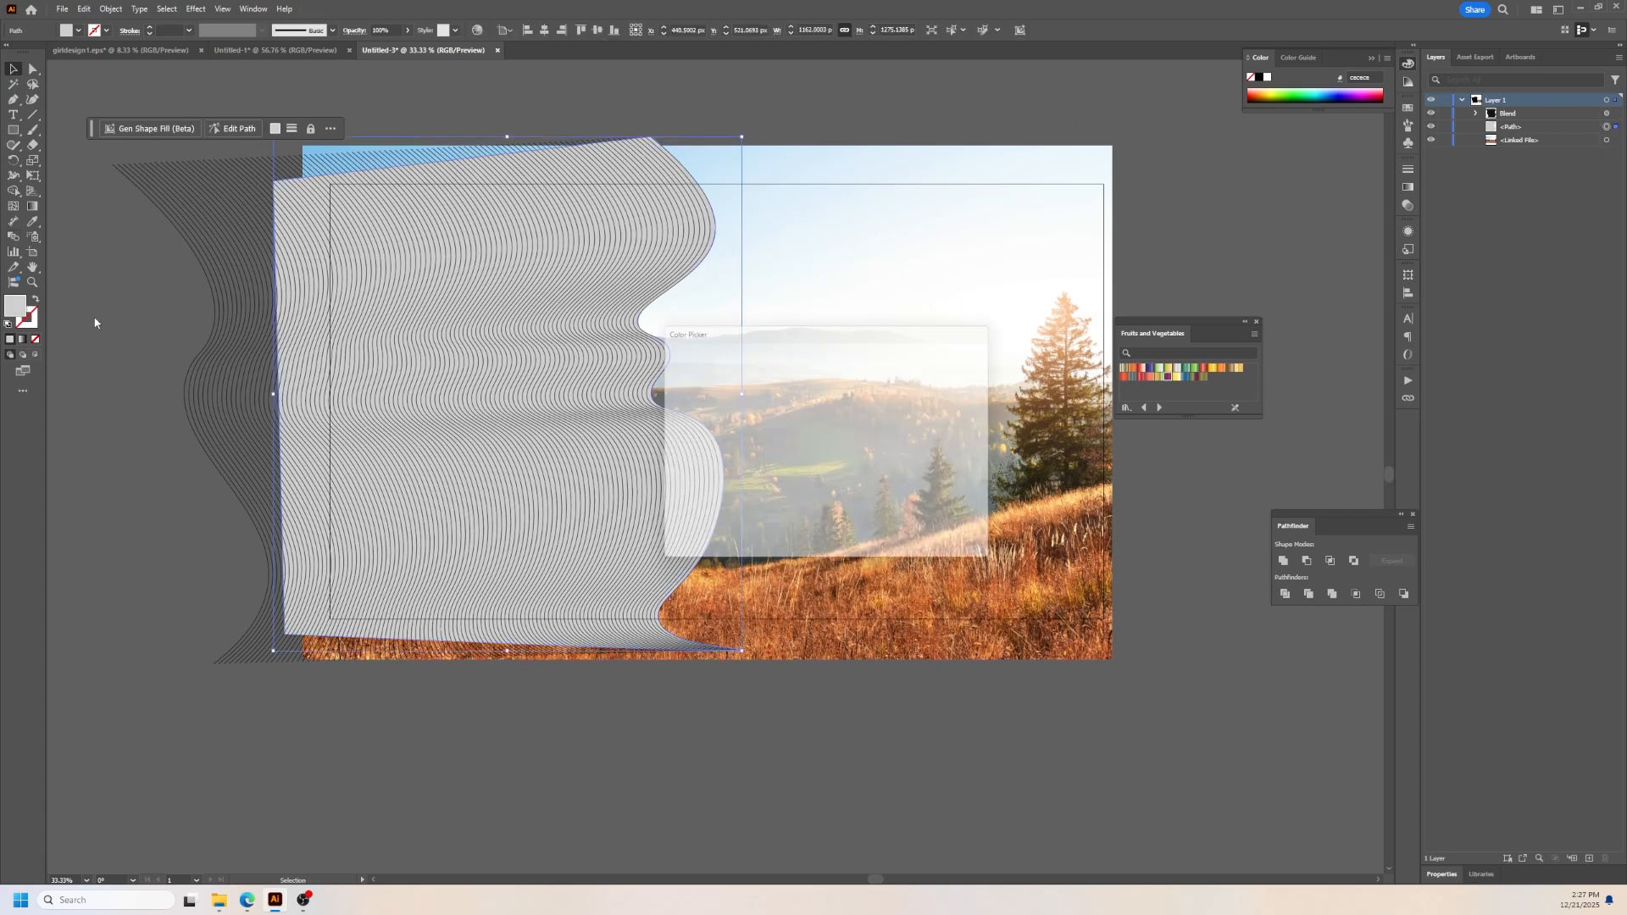
drag(664, 400, 665, 376)
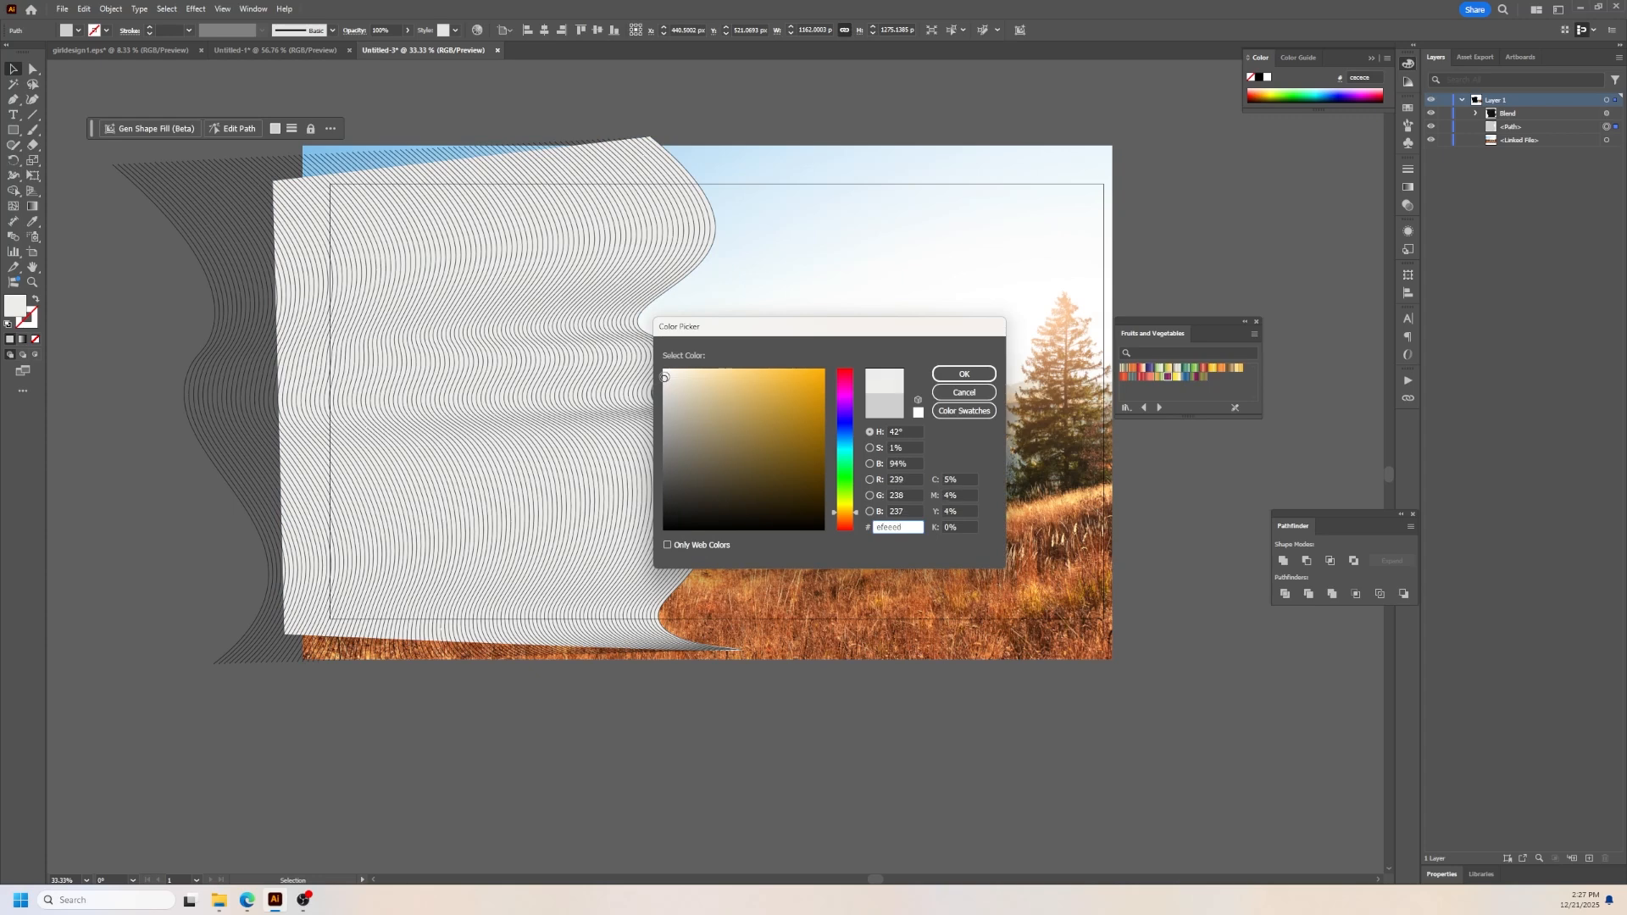
click(963, 374)
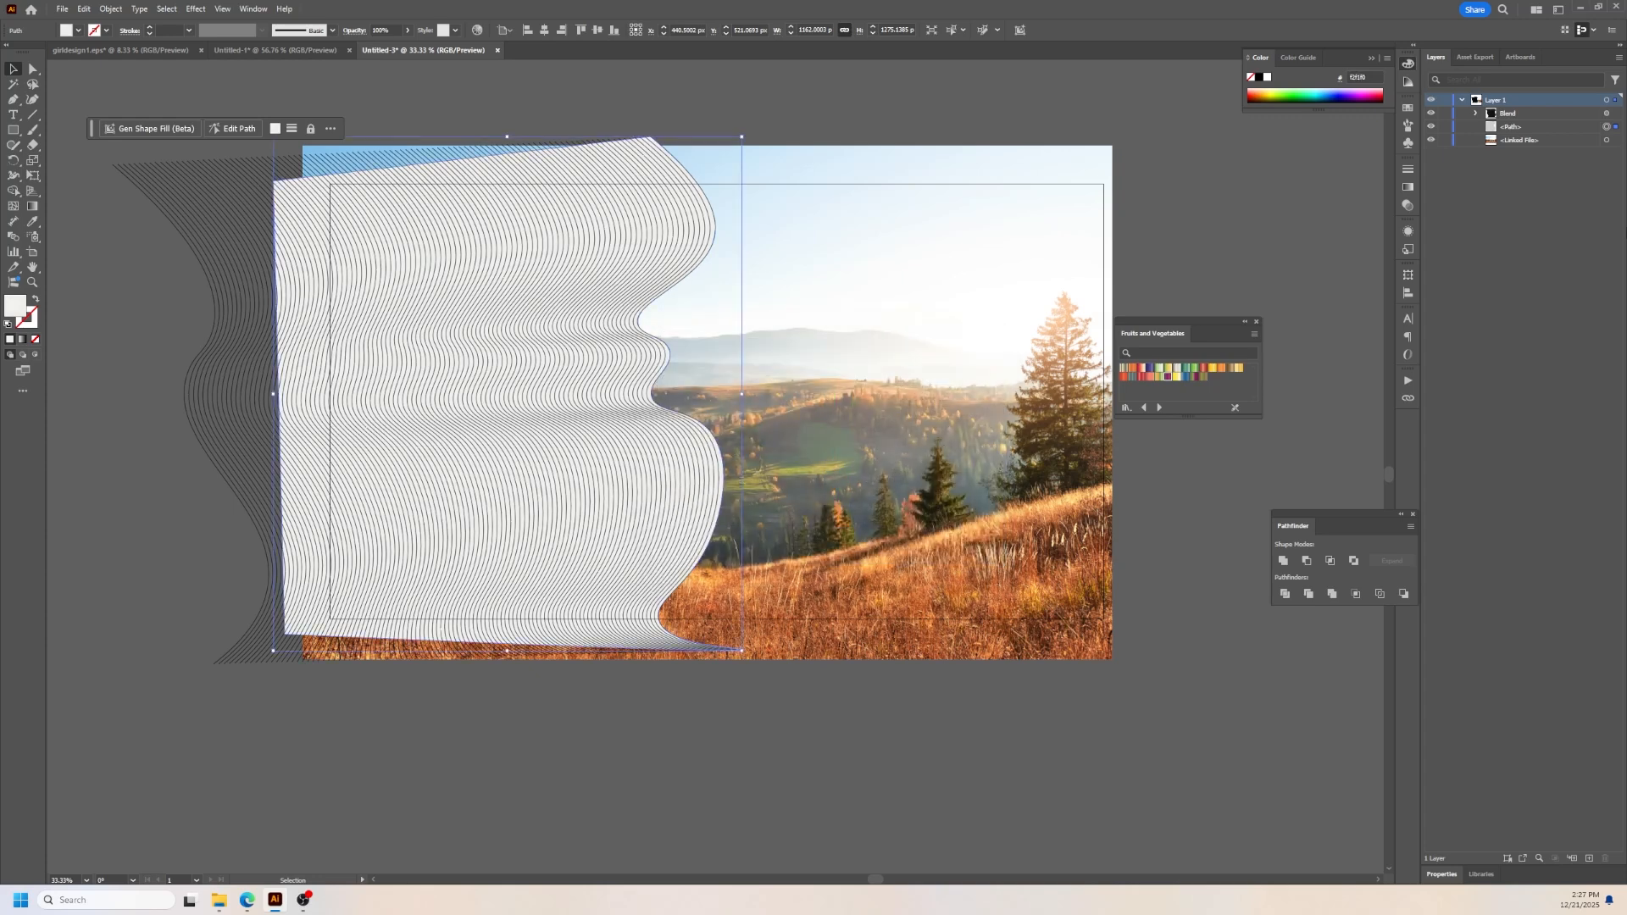
Step: Apply a linear white-to-black gradient to the stroke of the blend
click(1606, 113)
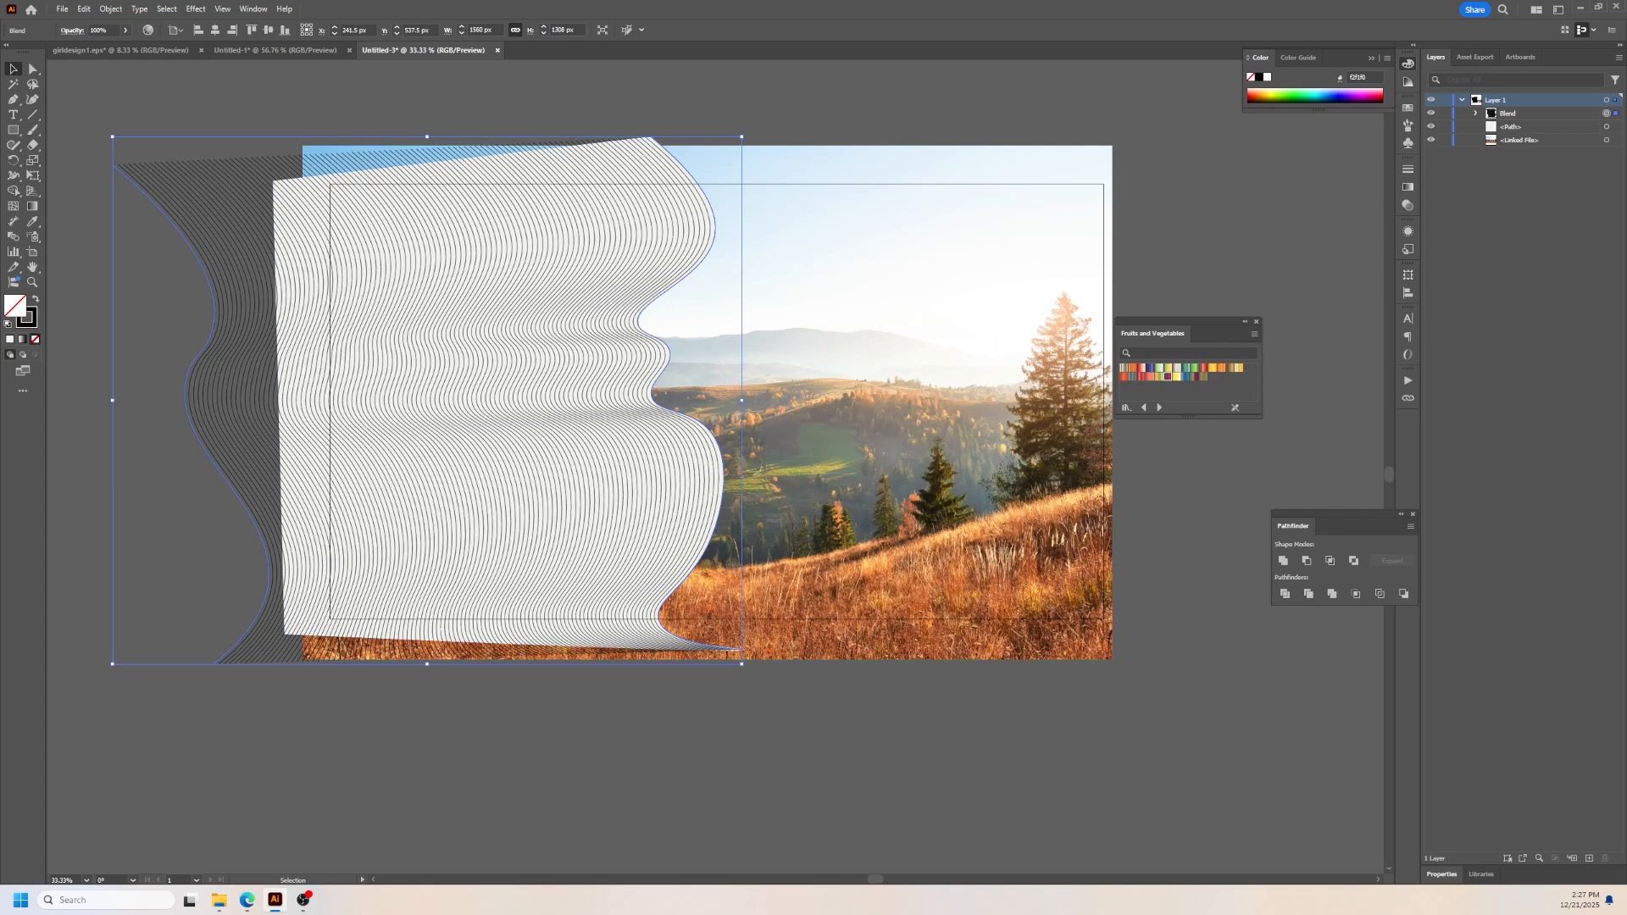
click(36, 322)
click(1410, 170)
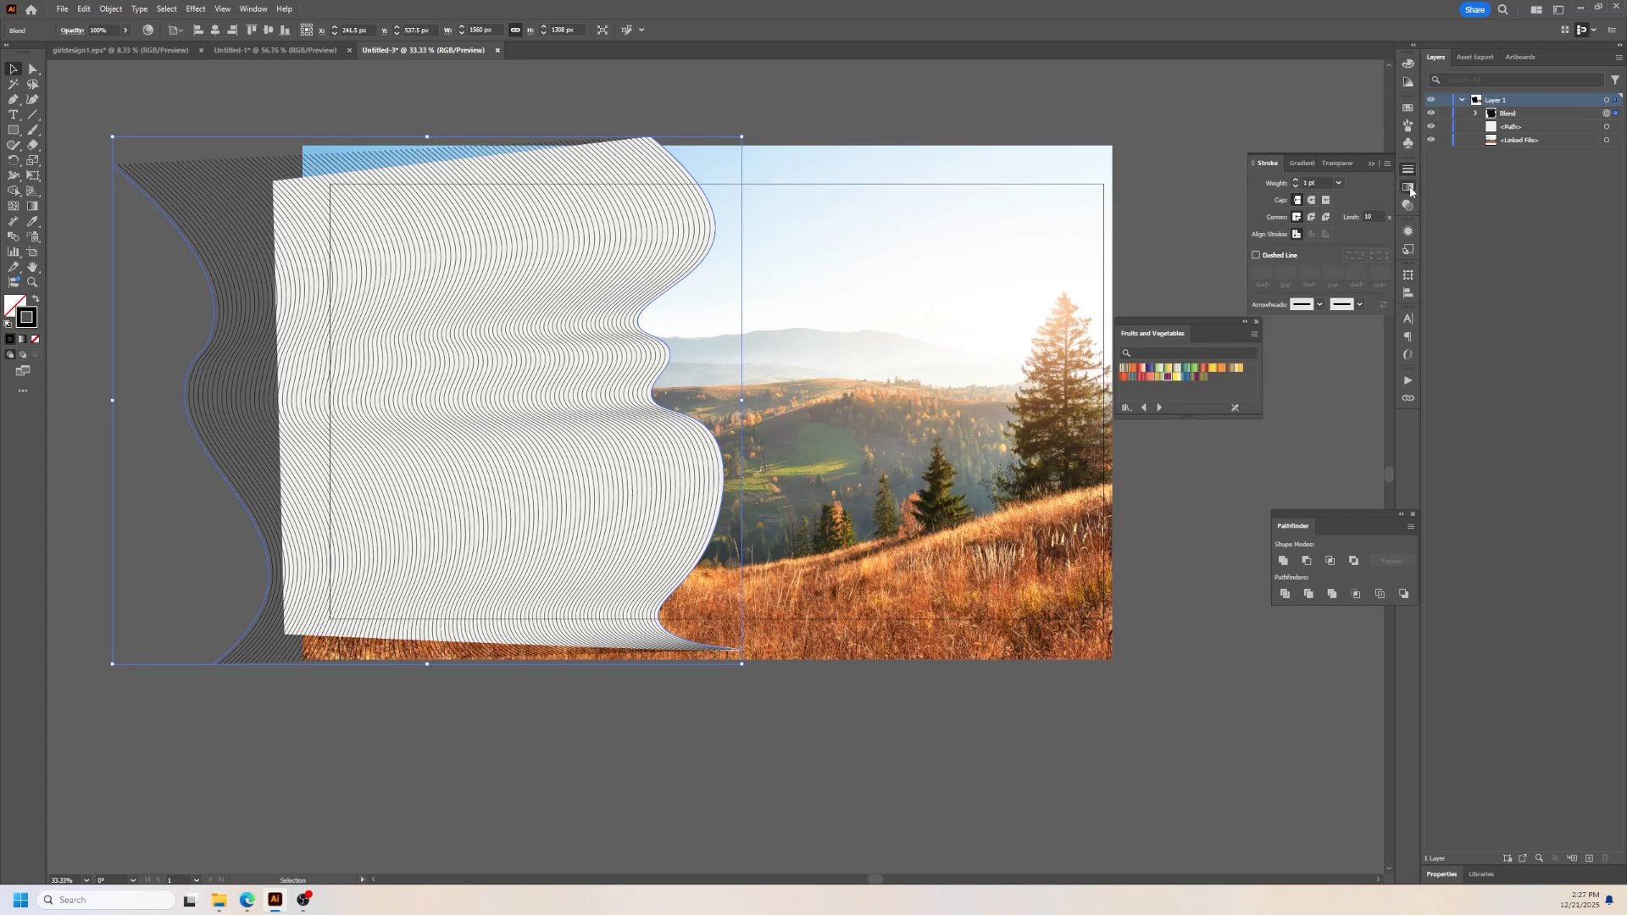
click(1409, 188)
click(1312, 184)
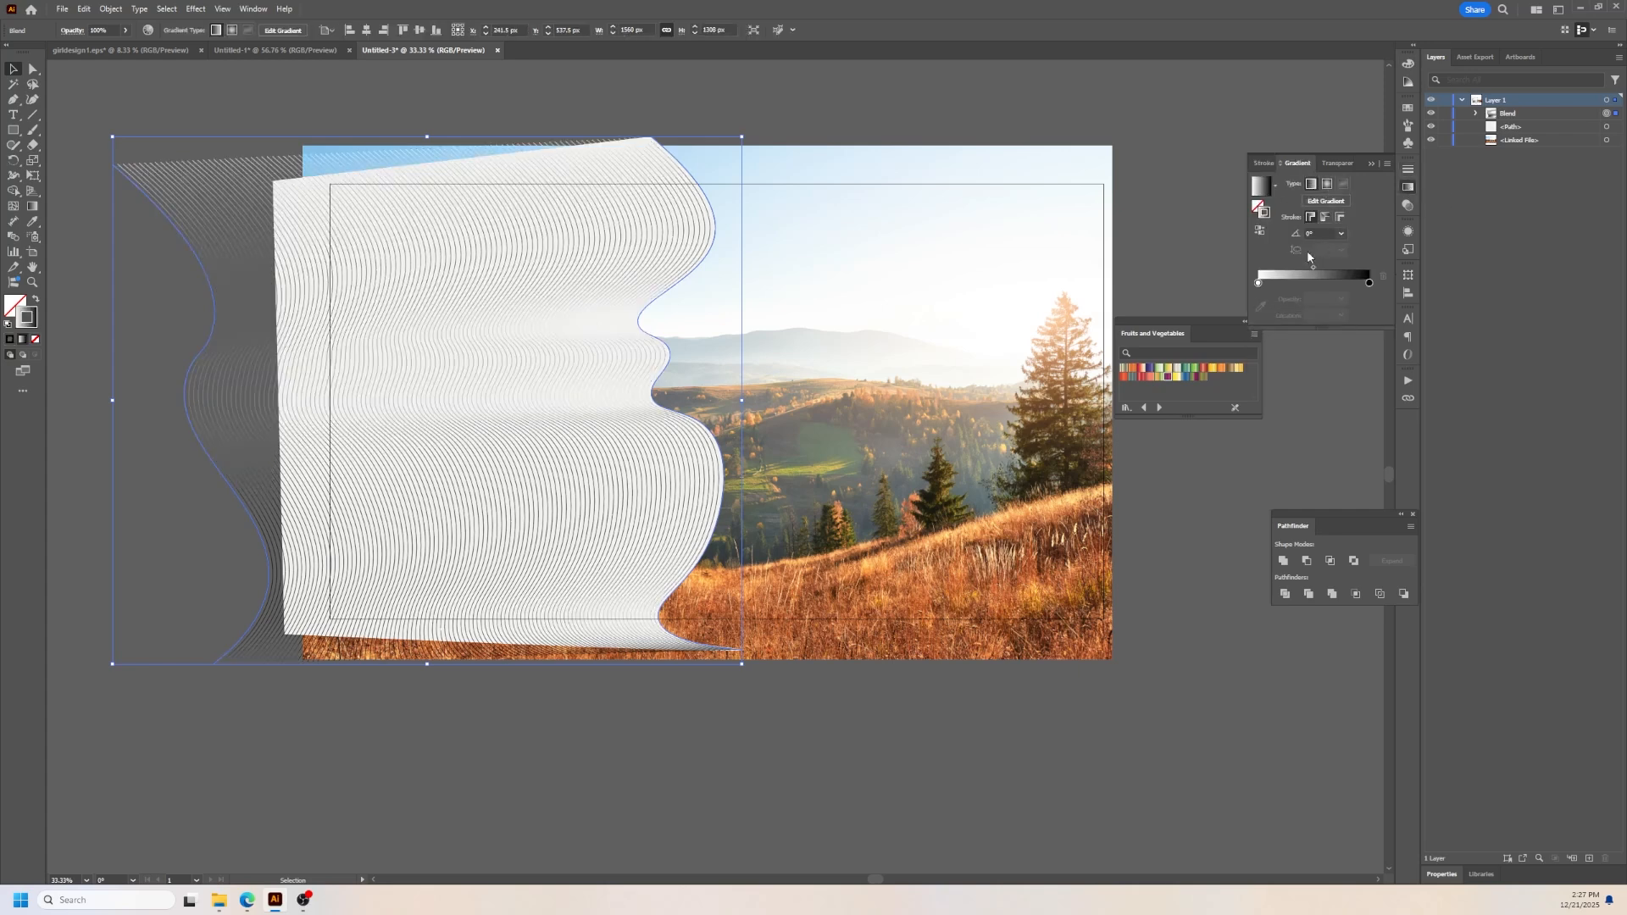
Step: Open the Seasons gradient swatch library
click(1406, 65)
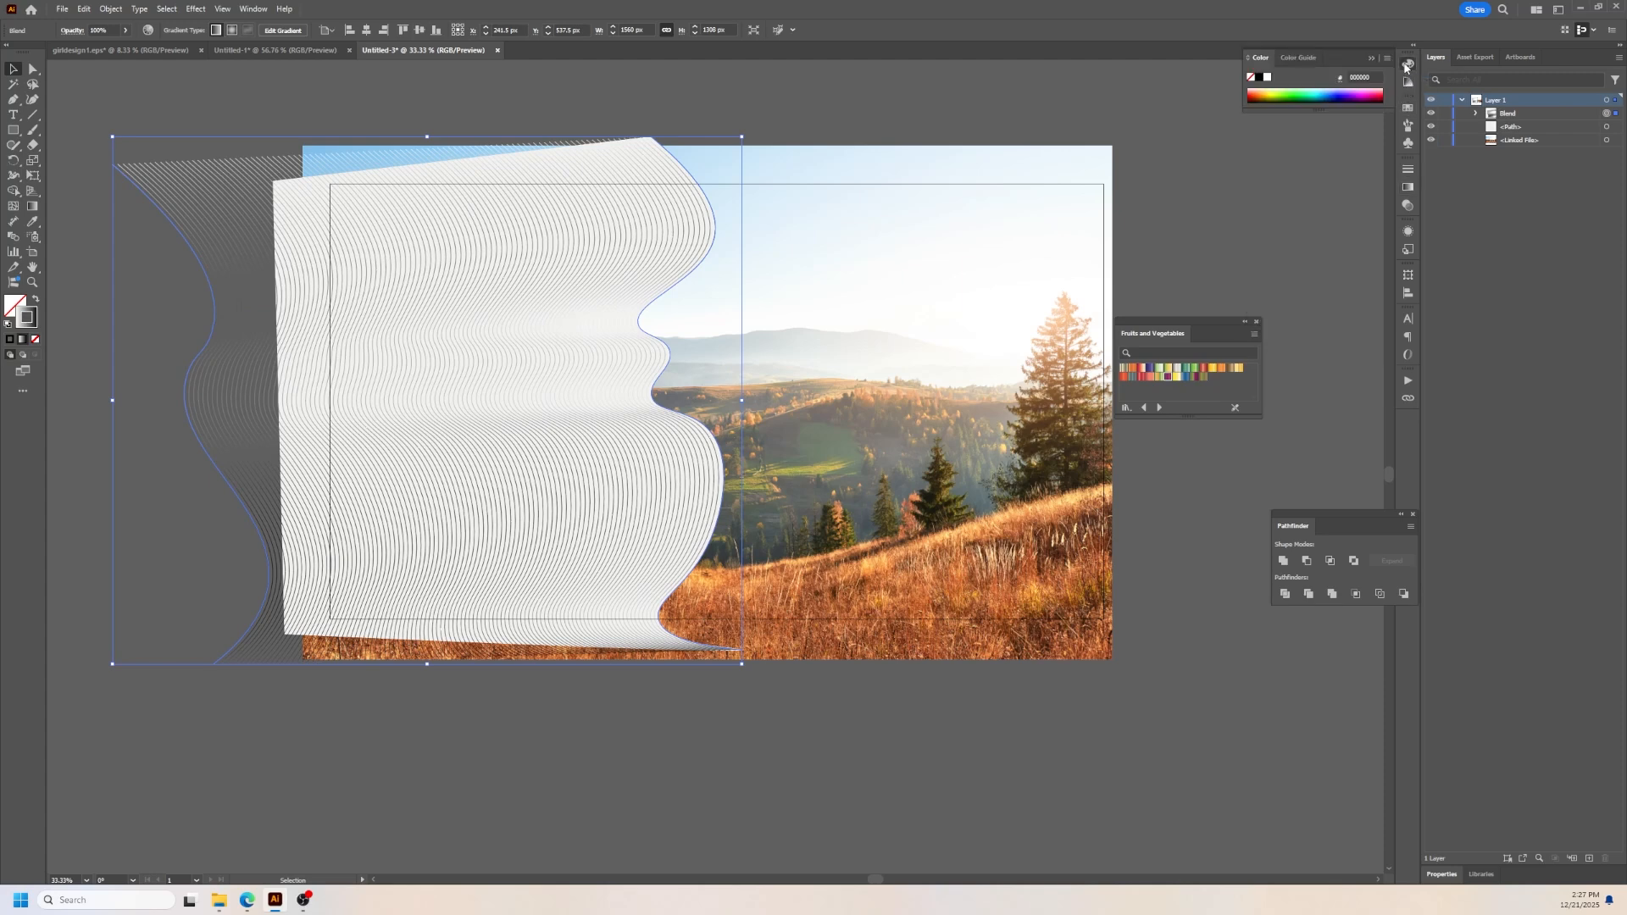
click(1409, 82)
click(1407, 108)
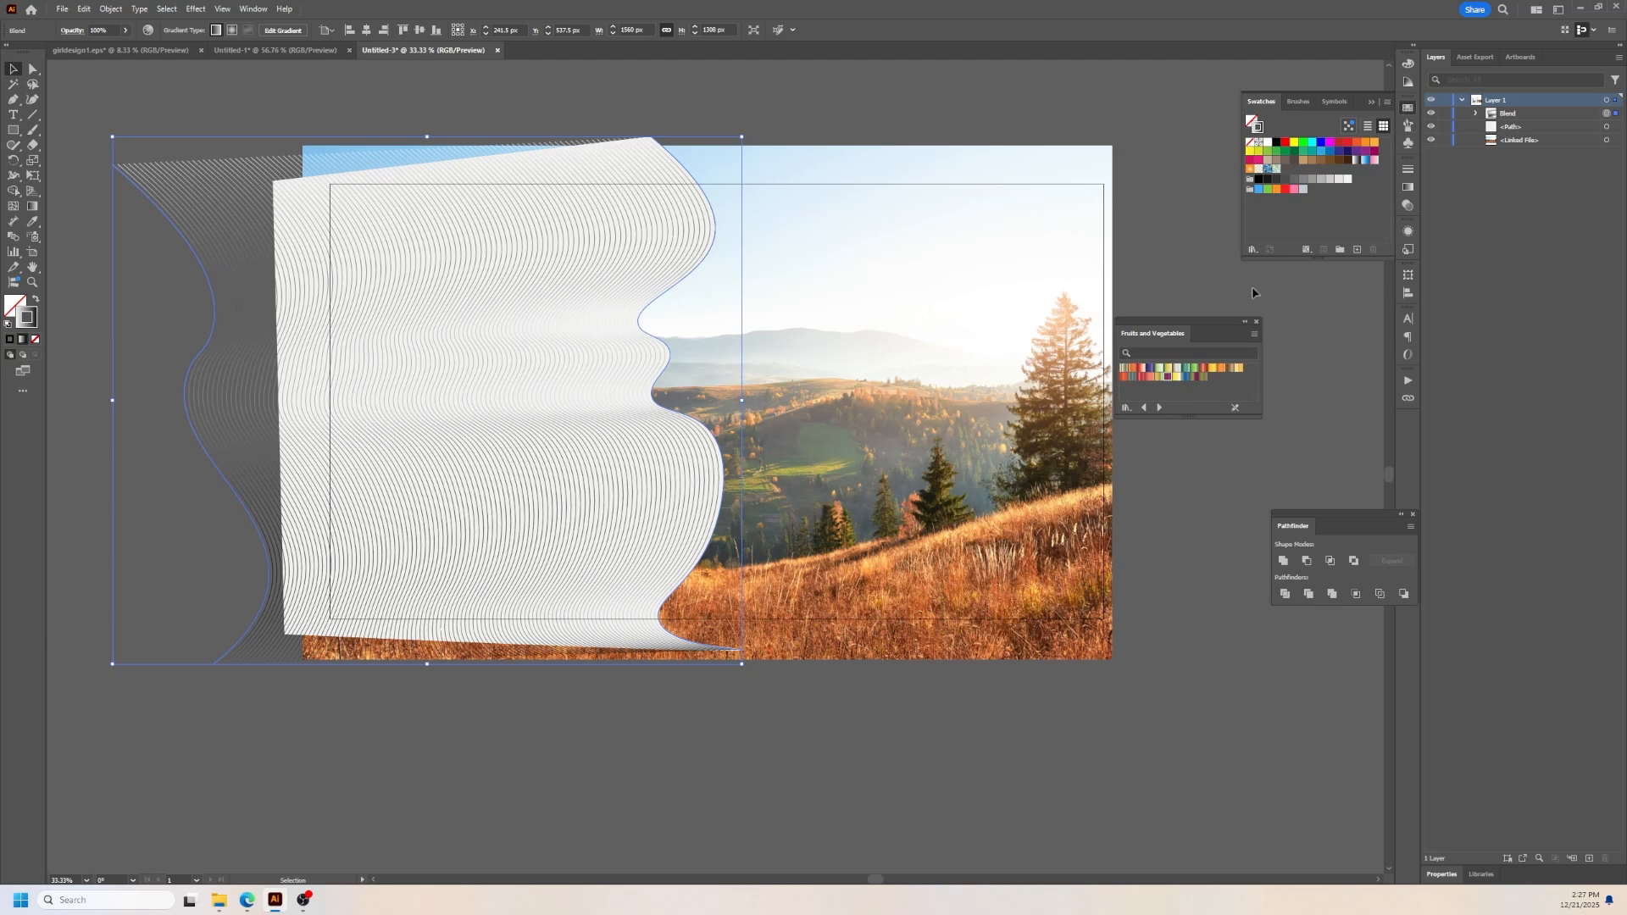
click(1254, 249)
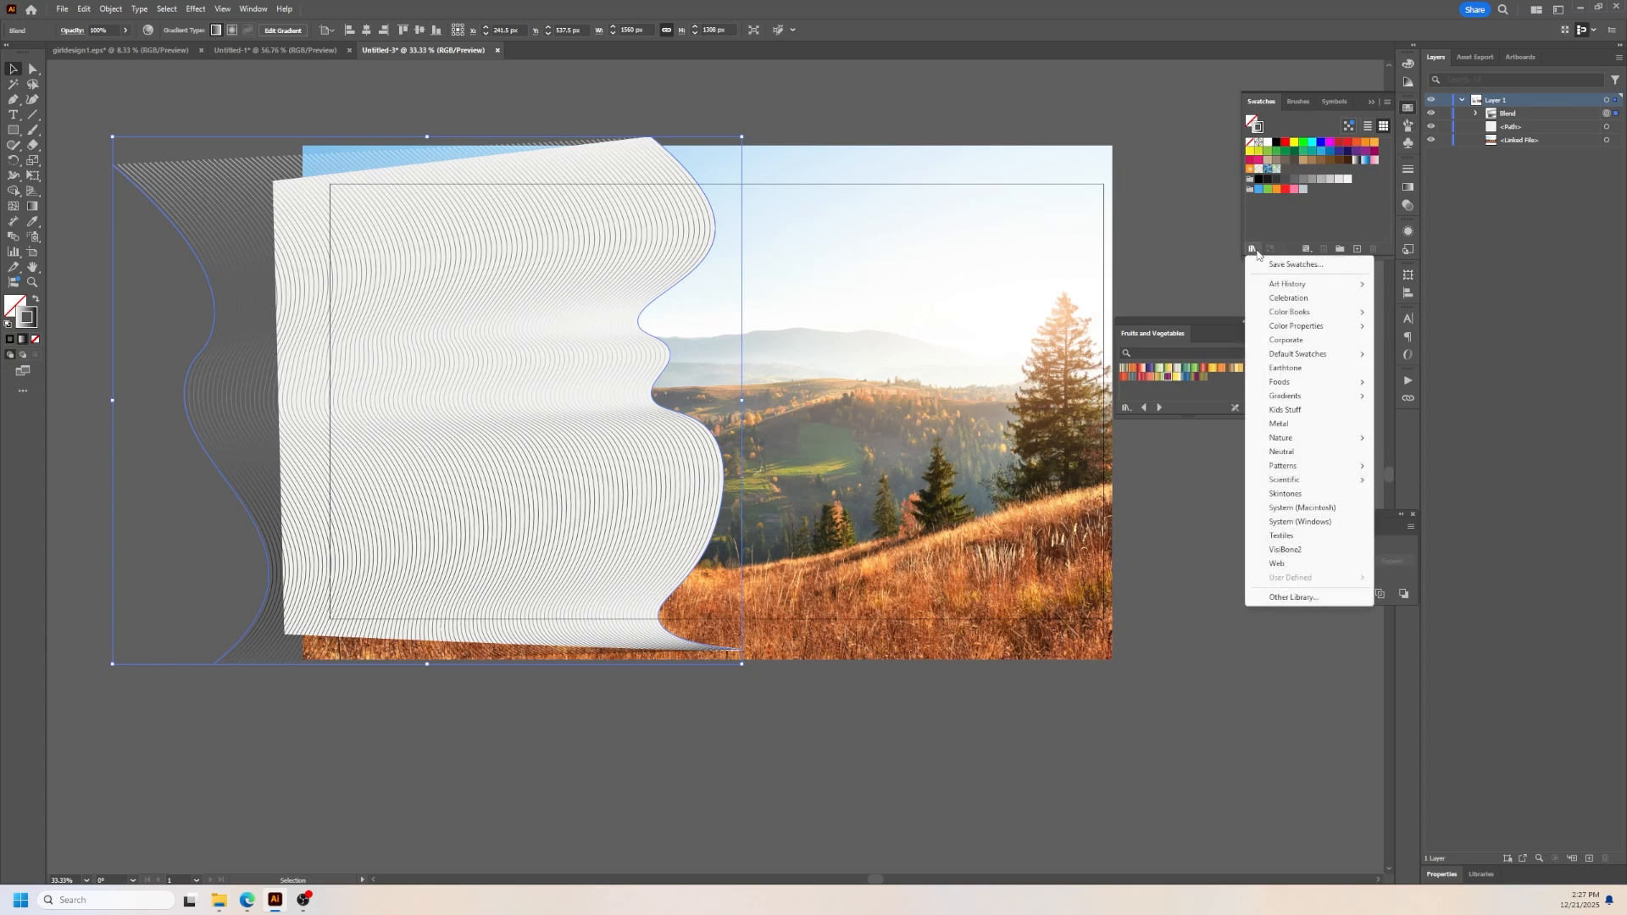
mouse_move(1299, 398)
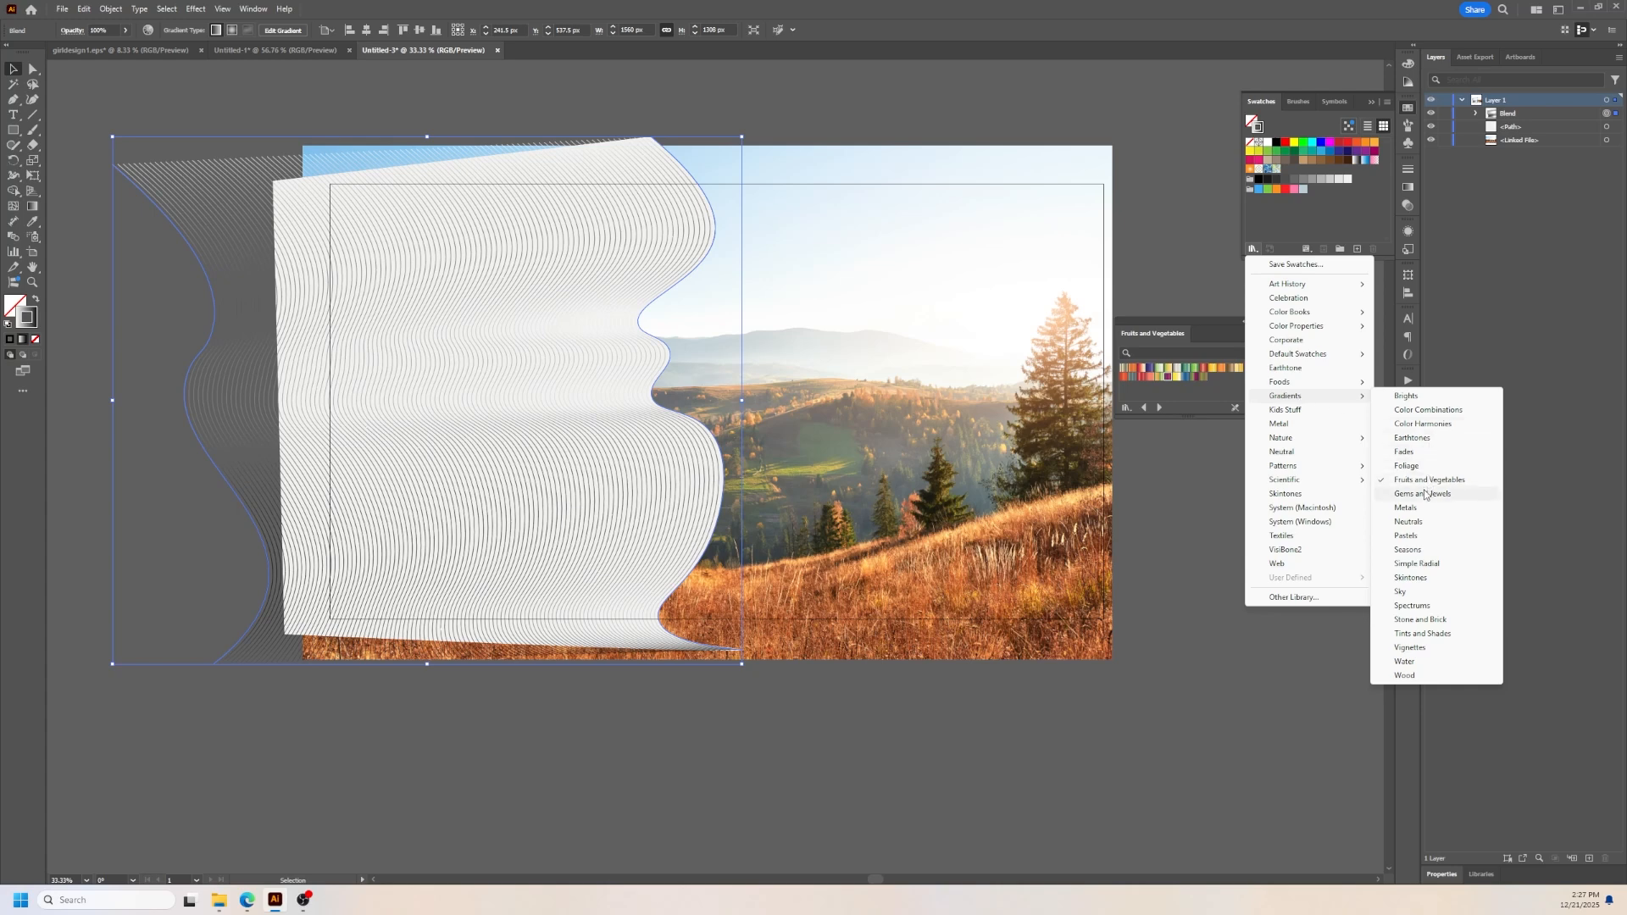
click(1409, 550)
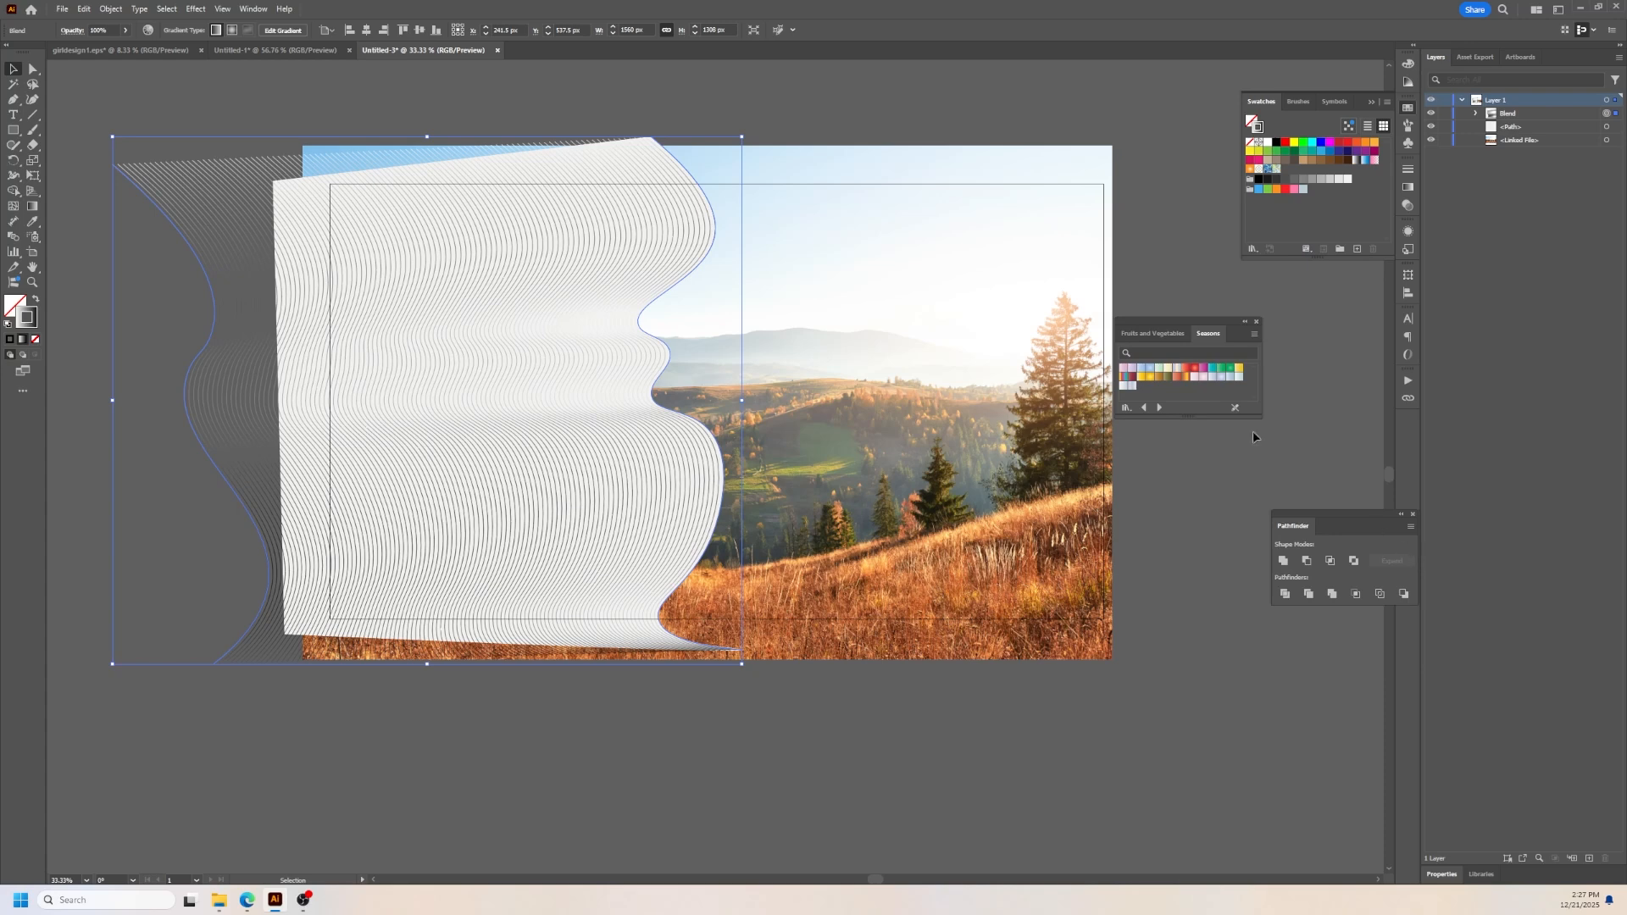
Step: Recolor the blend's stroke with the multicolour yellow, pink and teal Seasons gradient and preview the artwork in presentation mode
click(1222, 372)
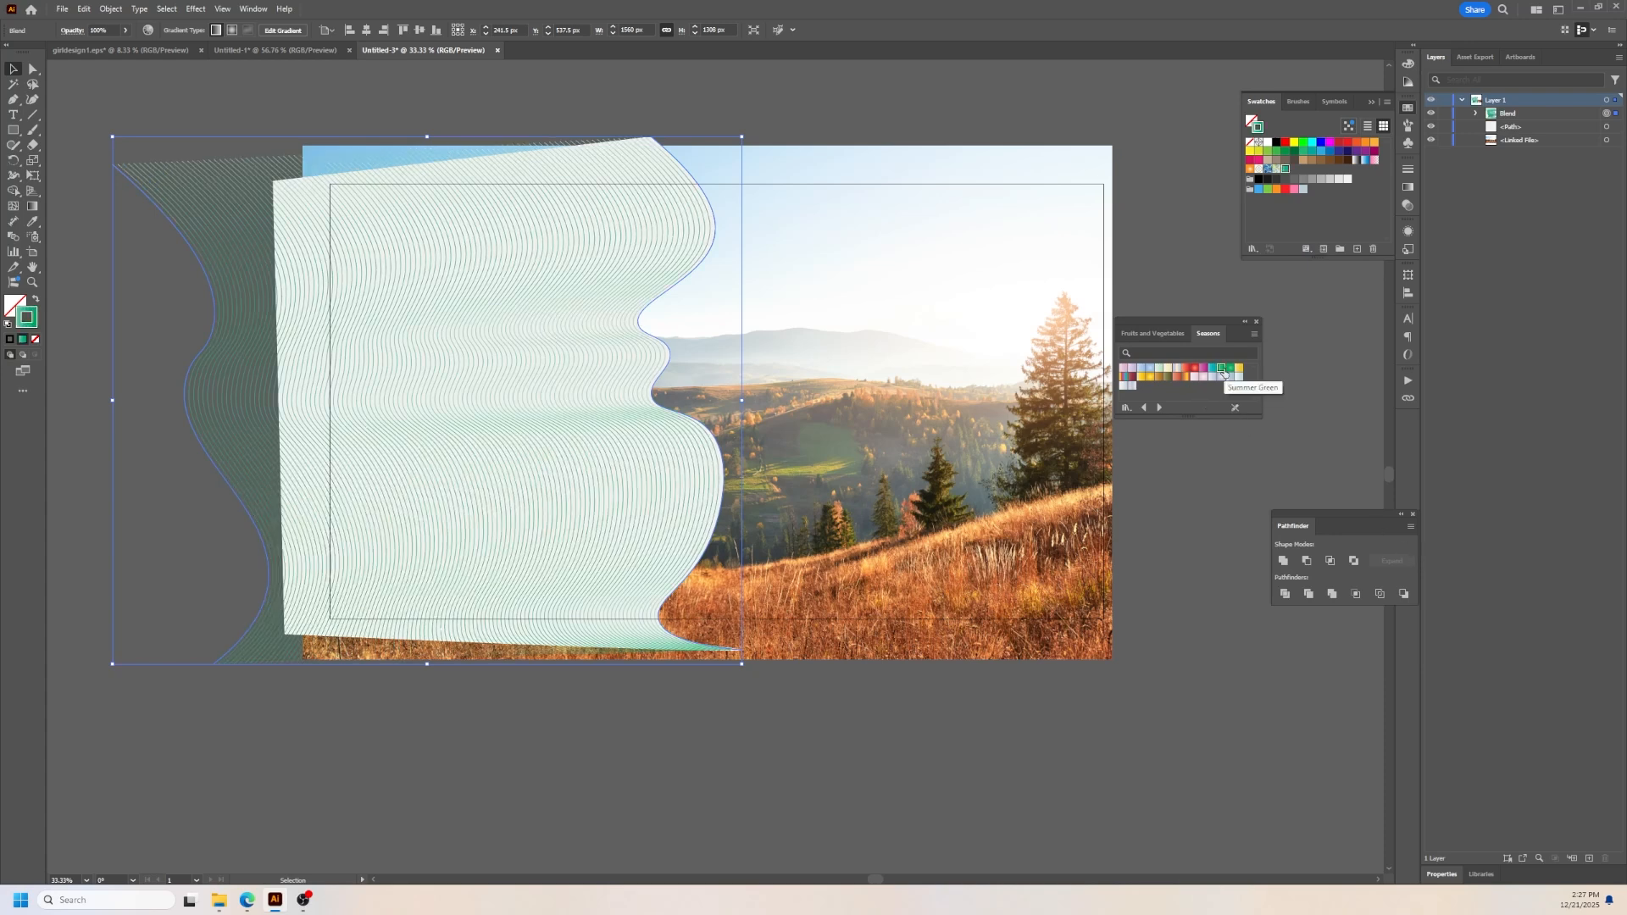
click(1124, 377)
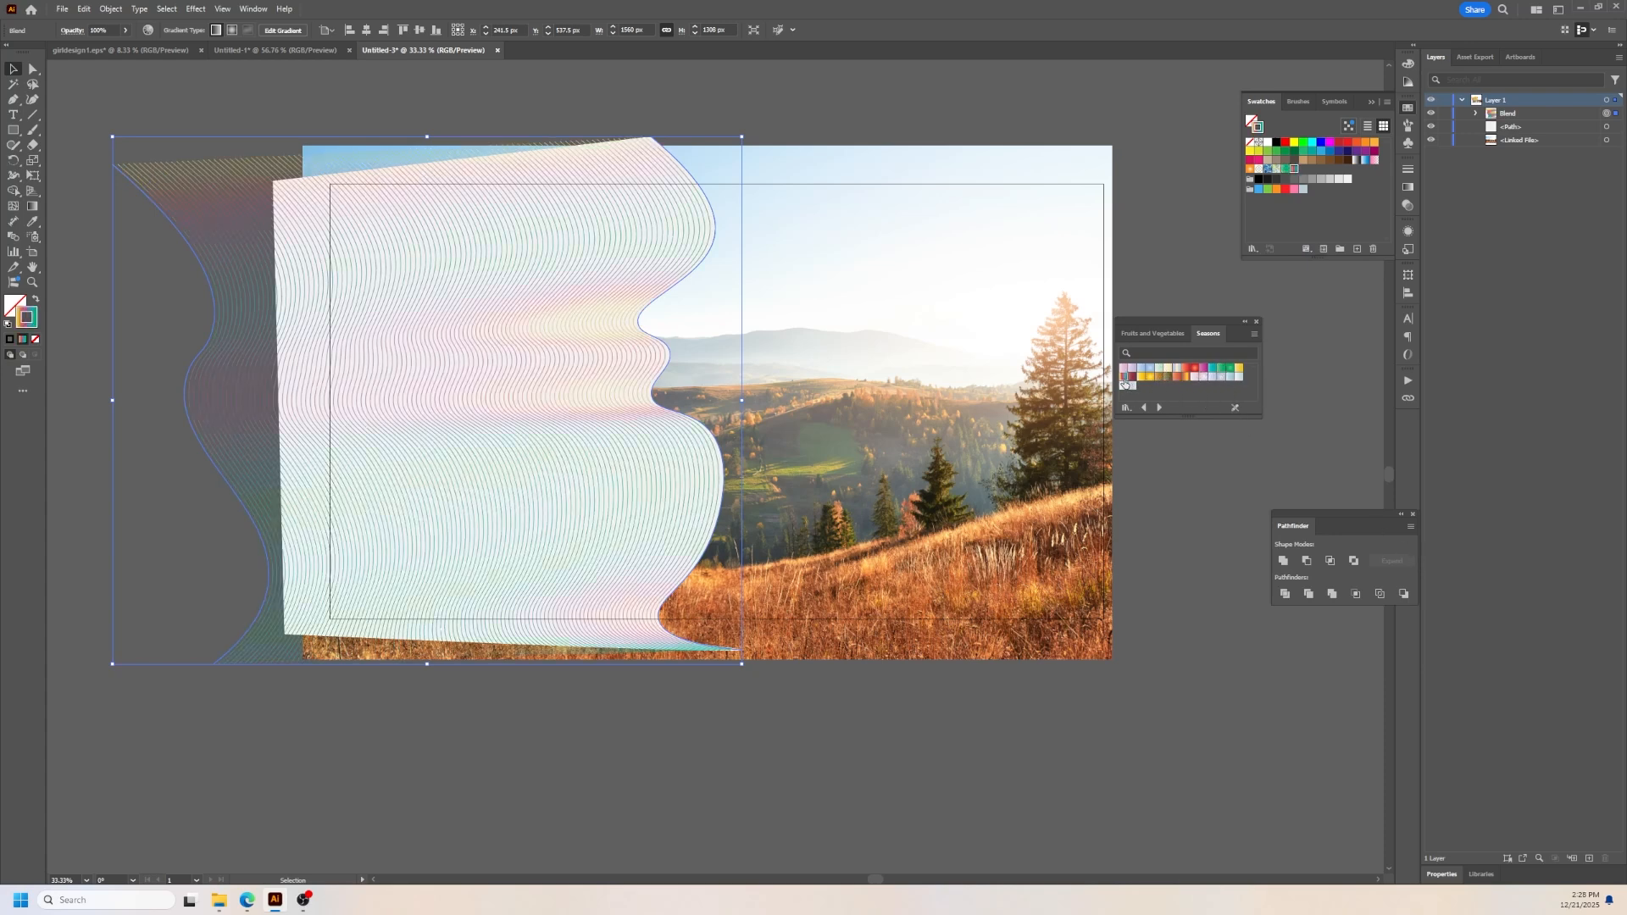
click(872, 116)
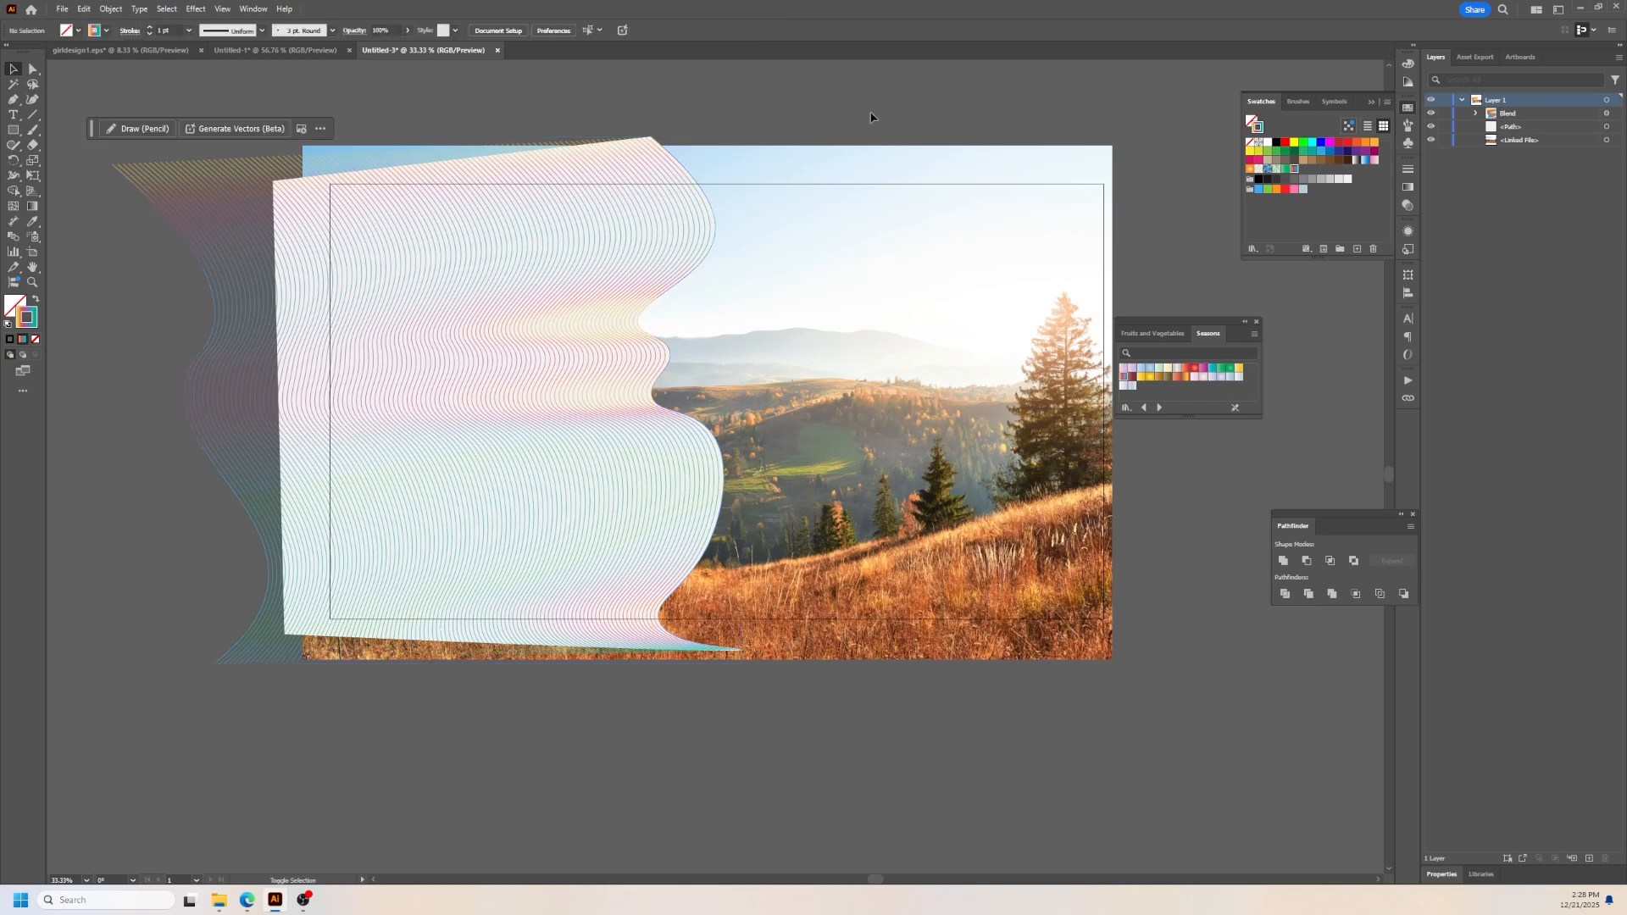
key(shift+f)
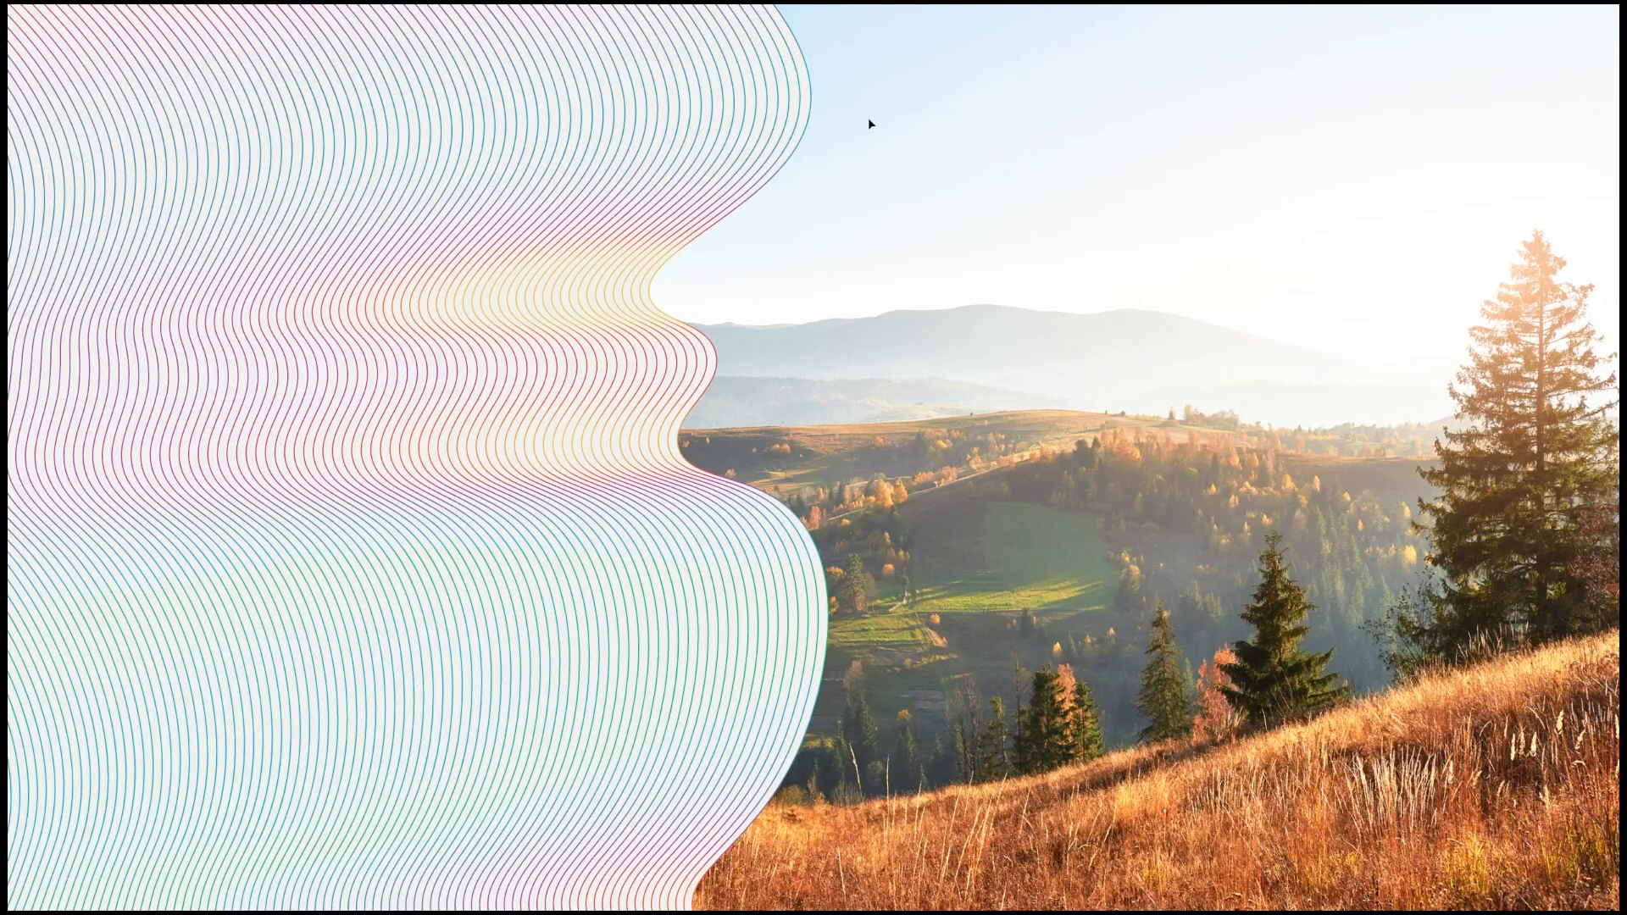
key(Escape)
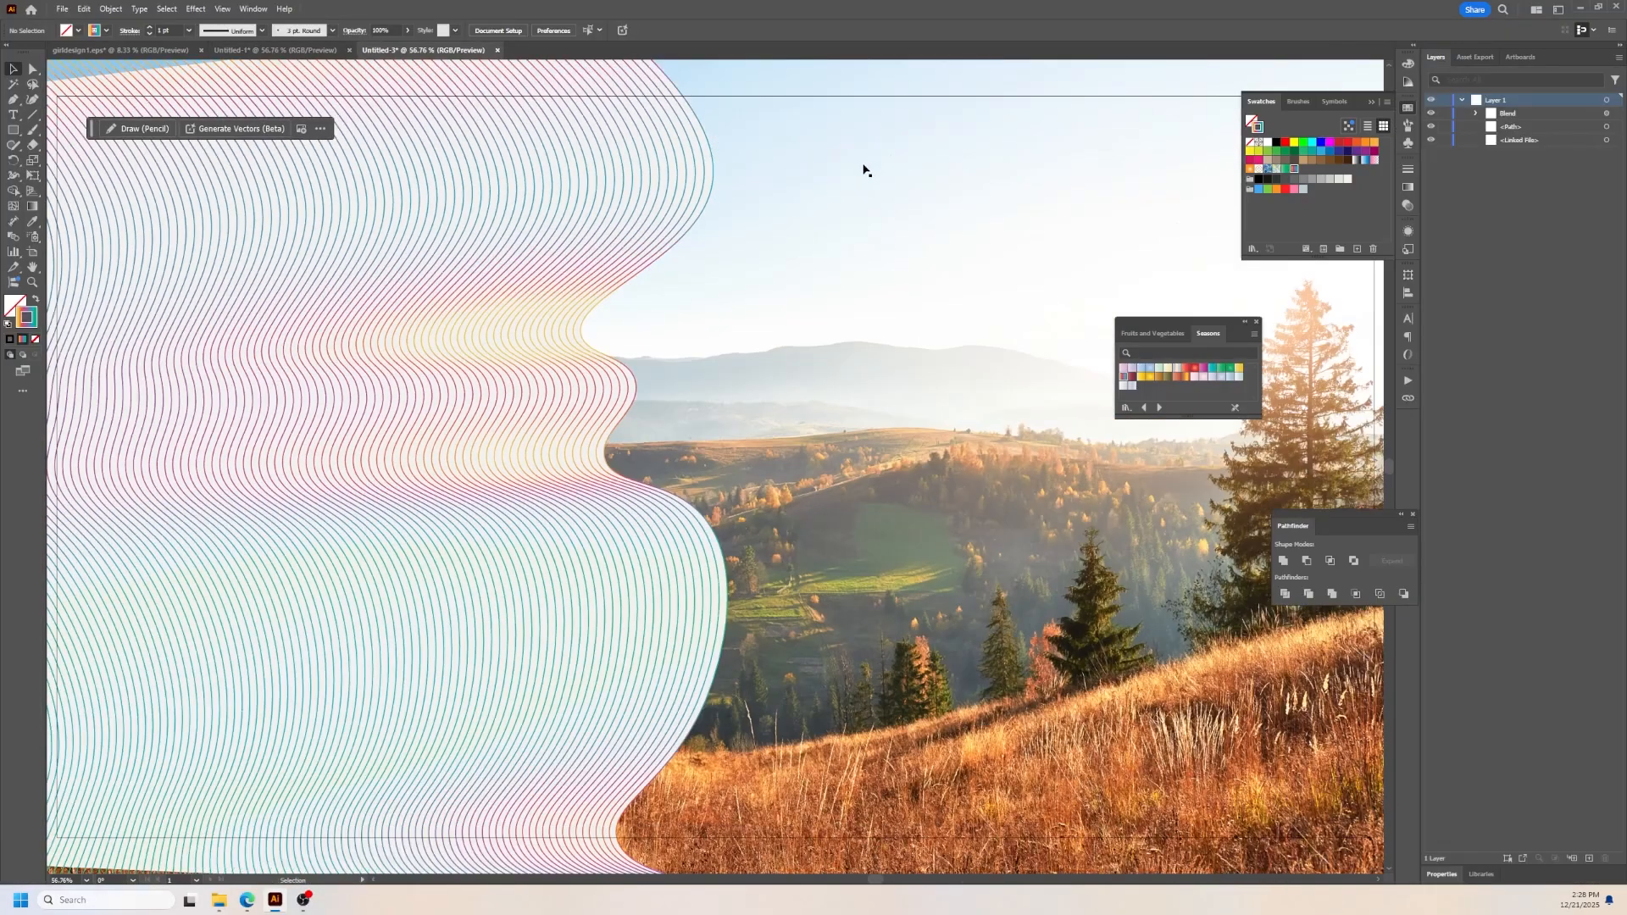
Step: Reduce the opacity of the closed off-white shape to 69% so the photo shows through, and deselect it
click(1608, 128)
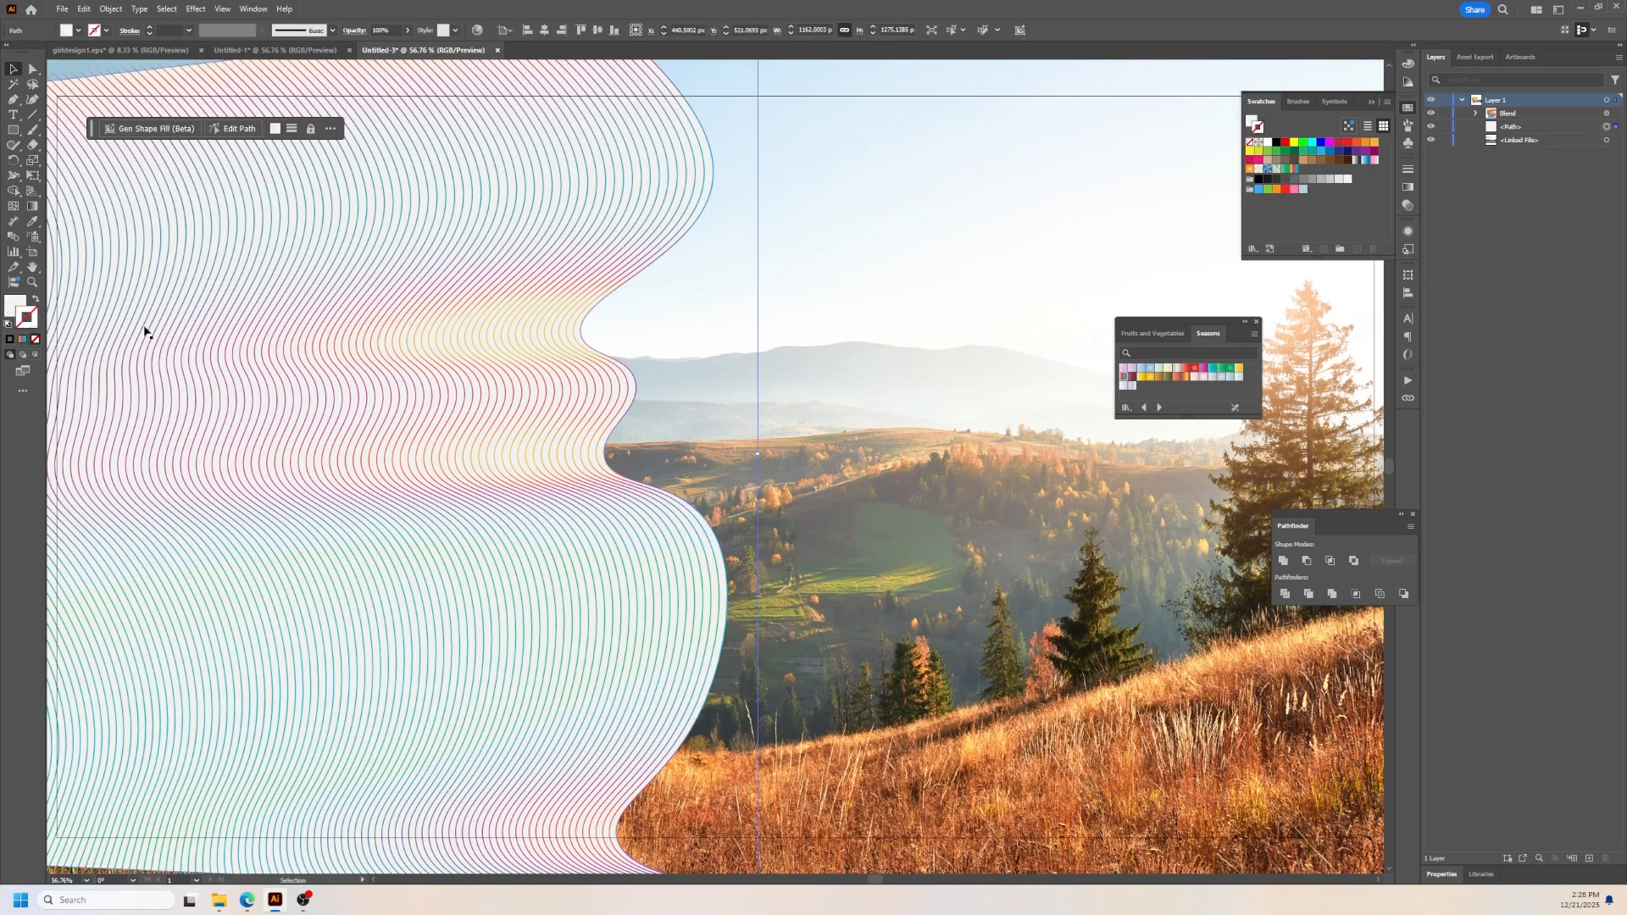
click(24, 305)
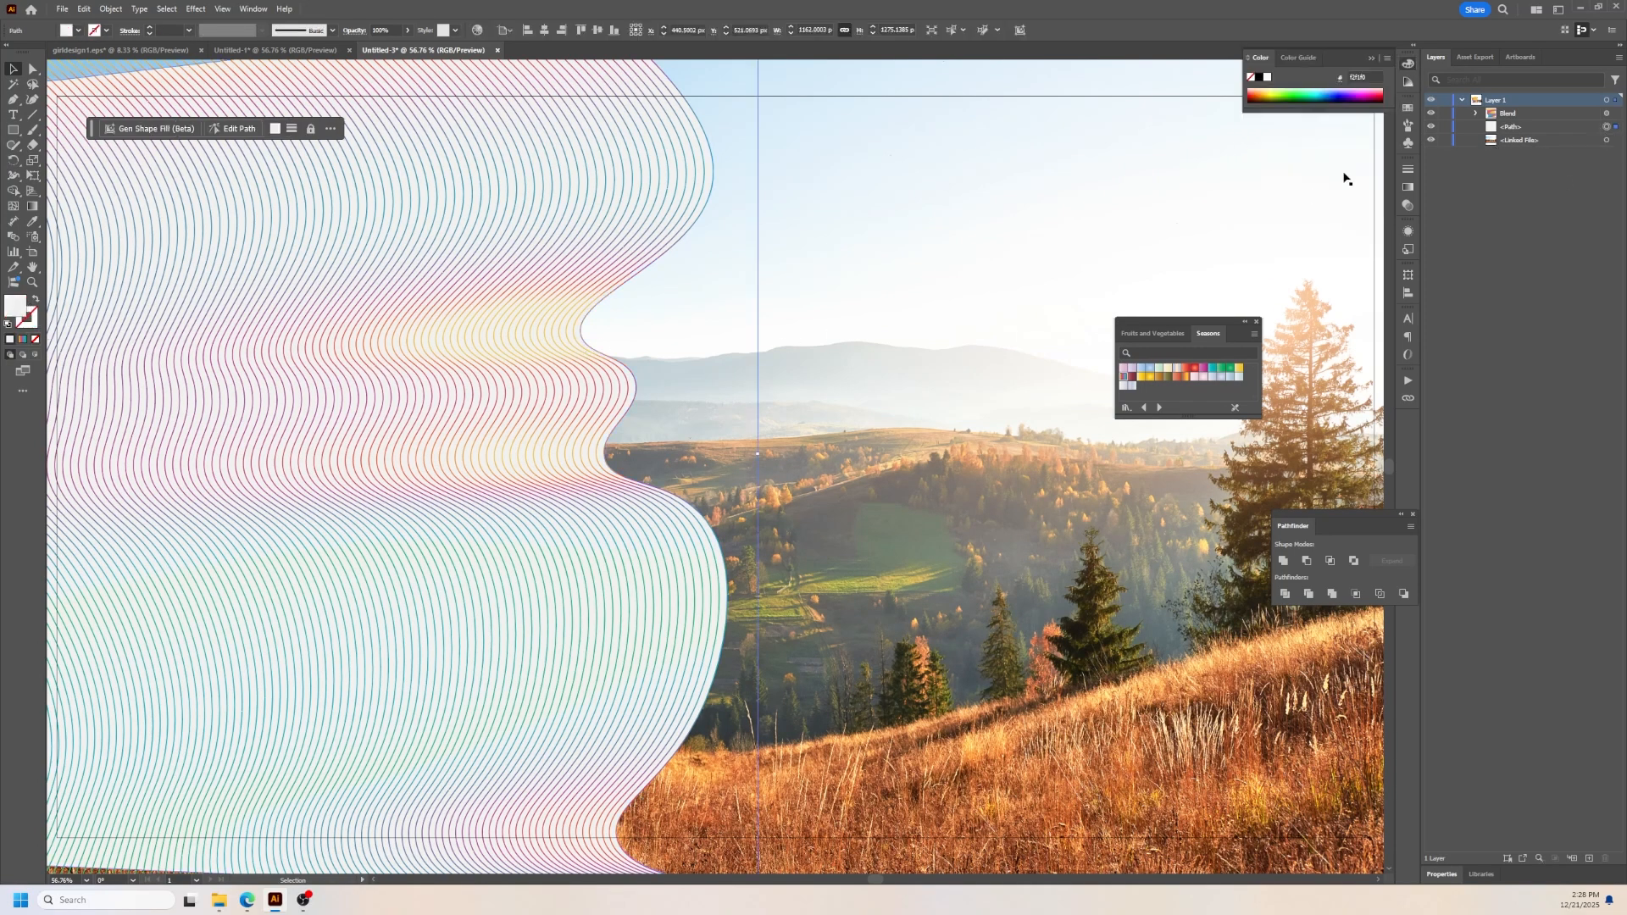
click(1408, 187)
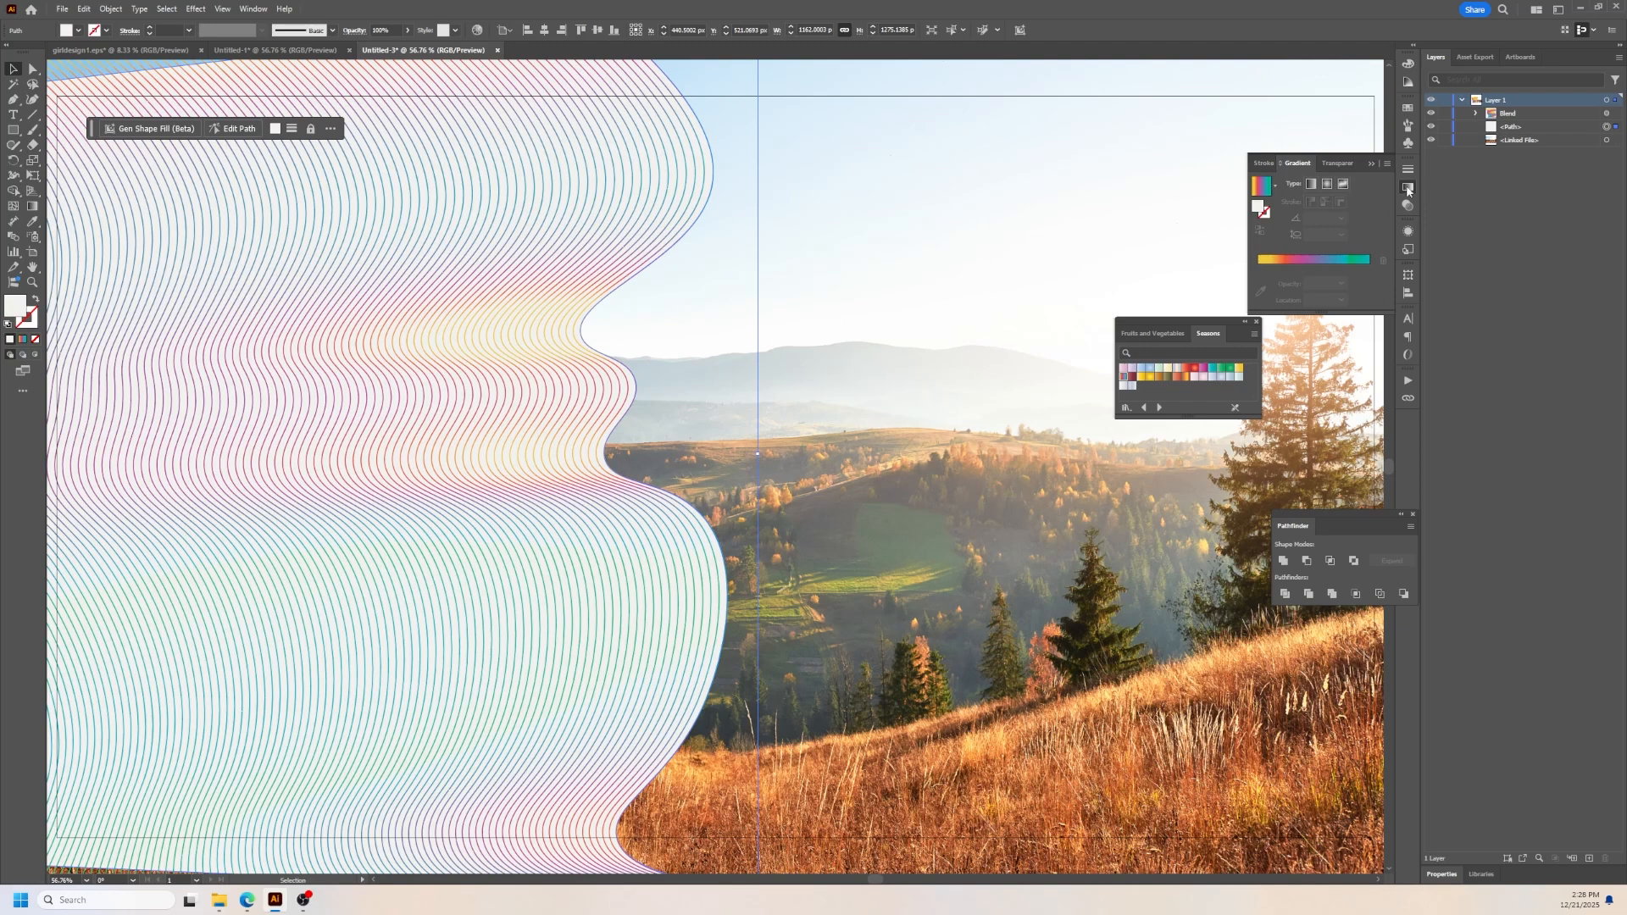
click(1408, 205)
click(1379, 185)
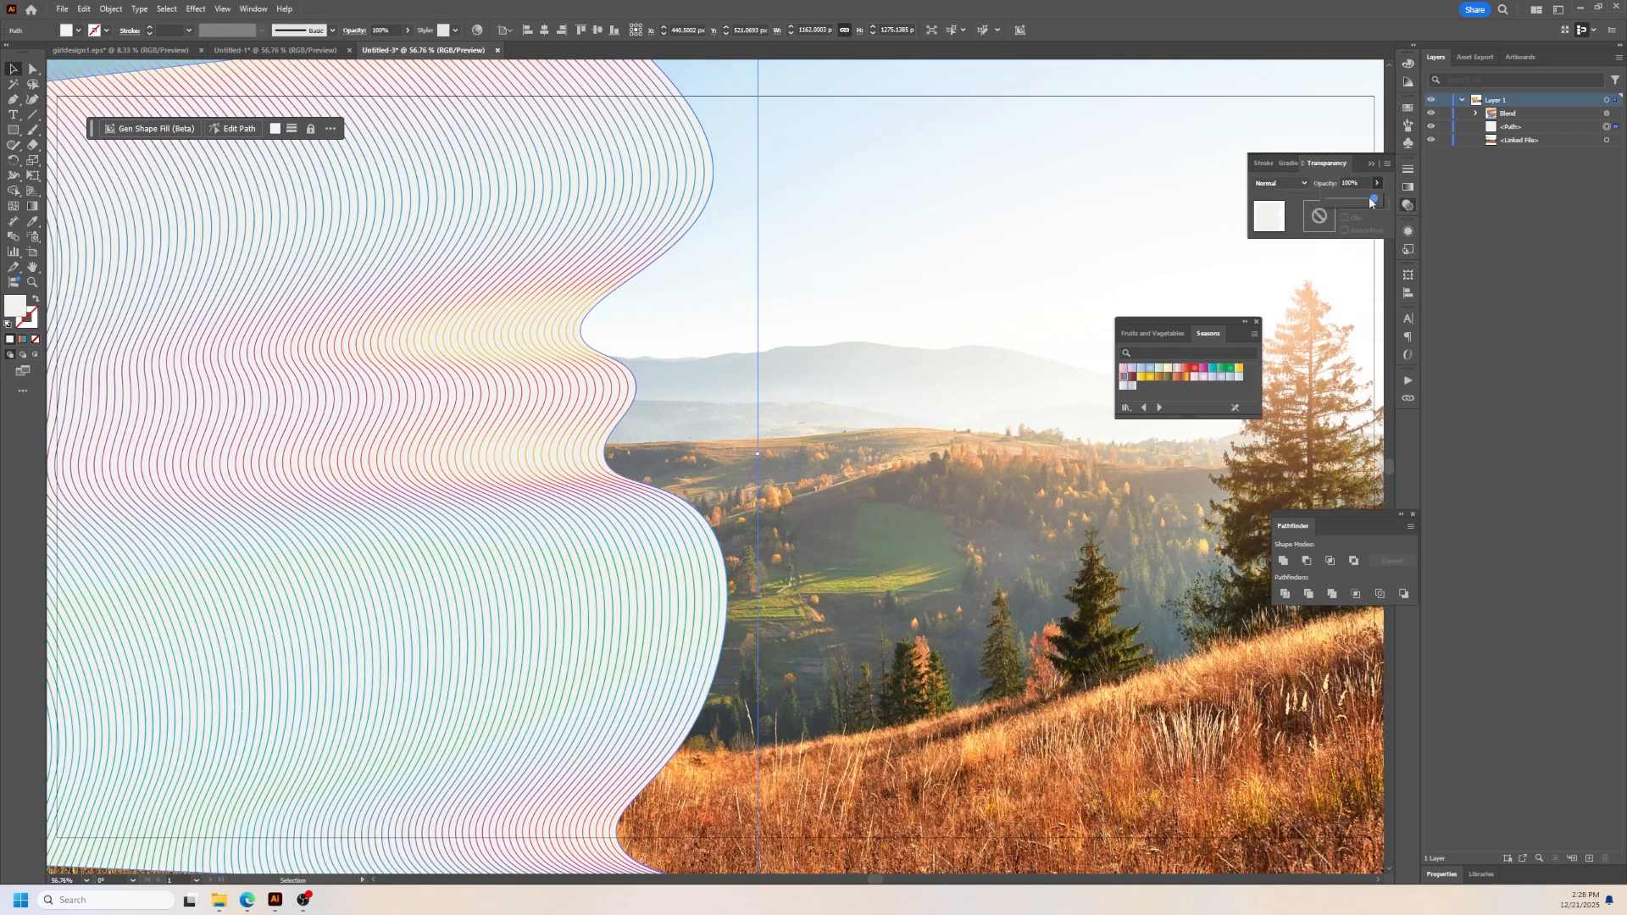
mouse_move(1374, 199)
mouse_down()
mouse_move(1345, 196)
mouse_move(1356, 204)
mouse_up()
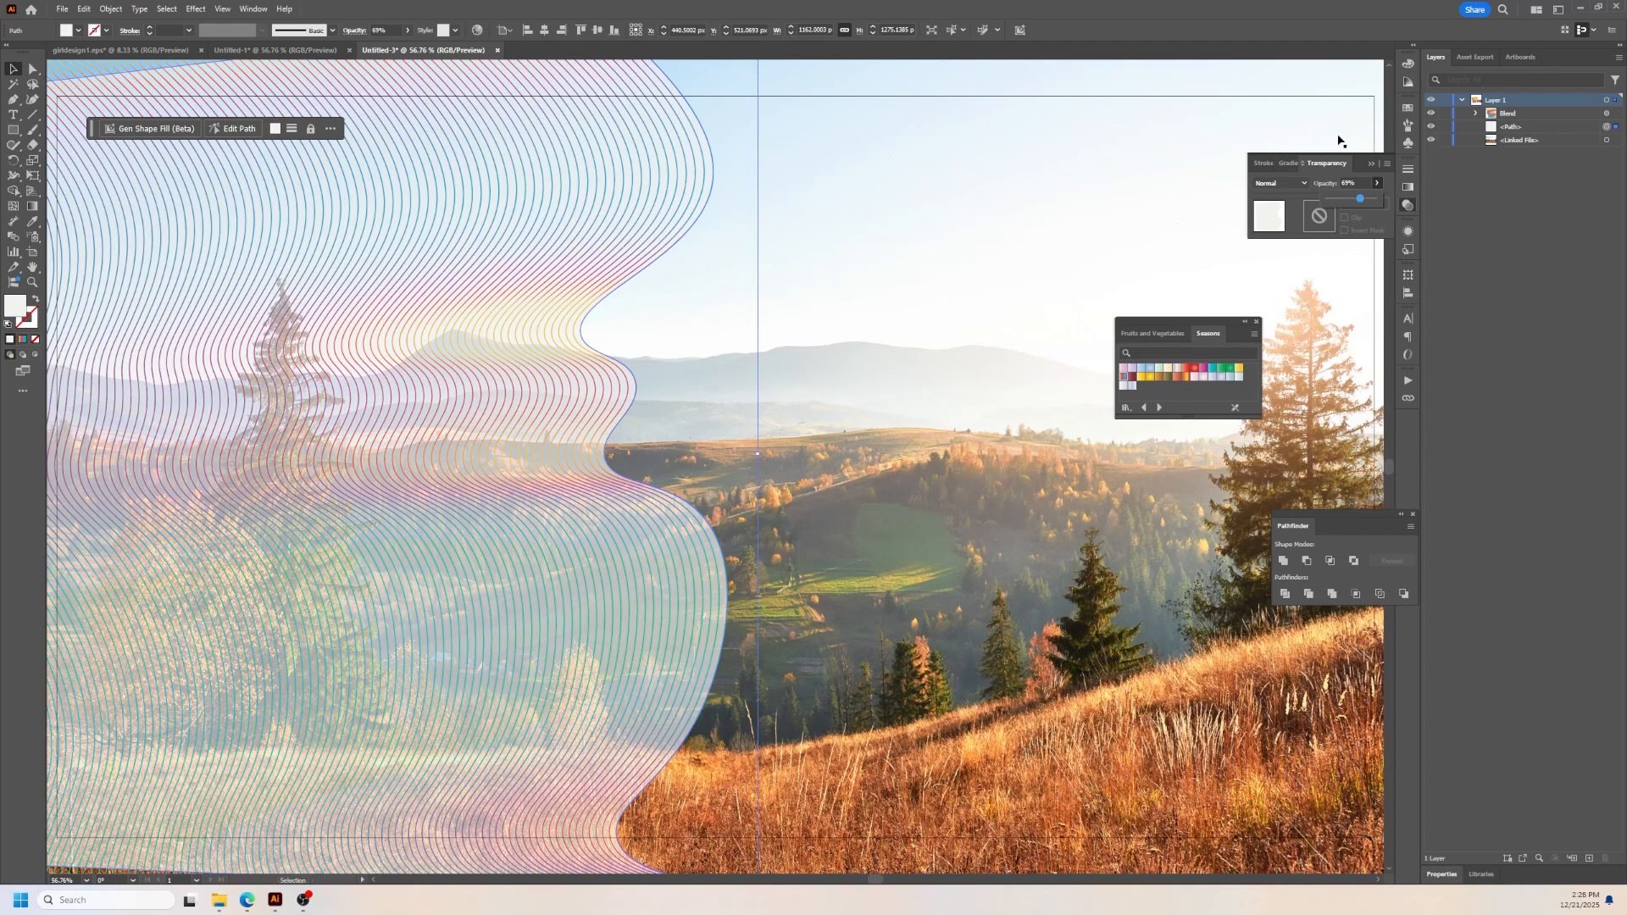
scroll(1137, 340, down, 2)
click(1294, 289)
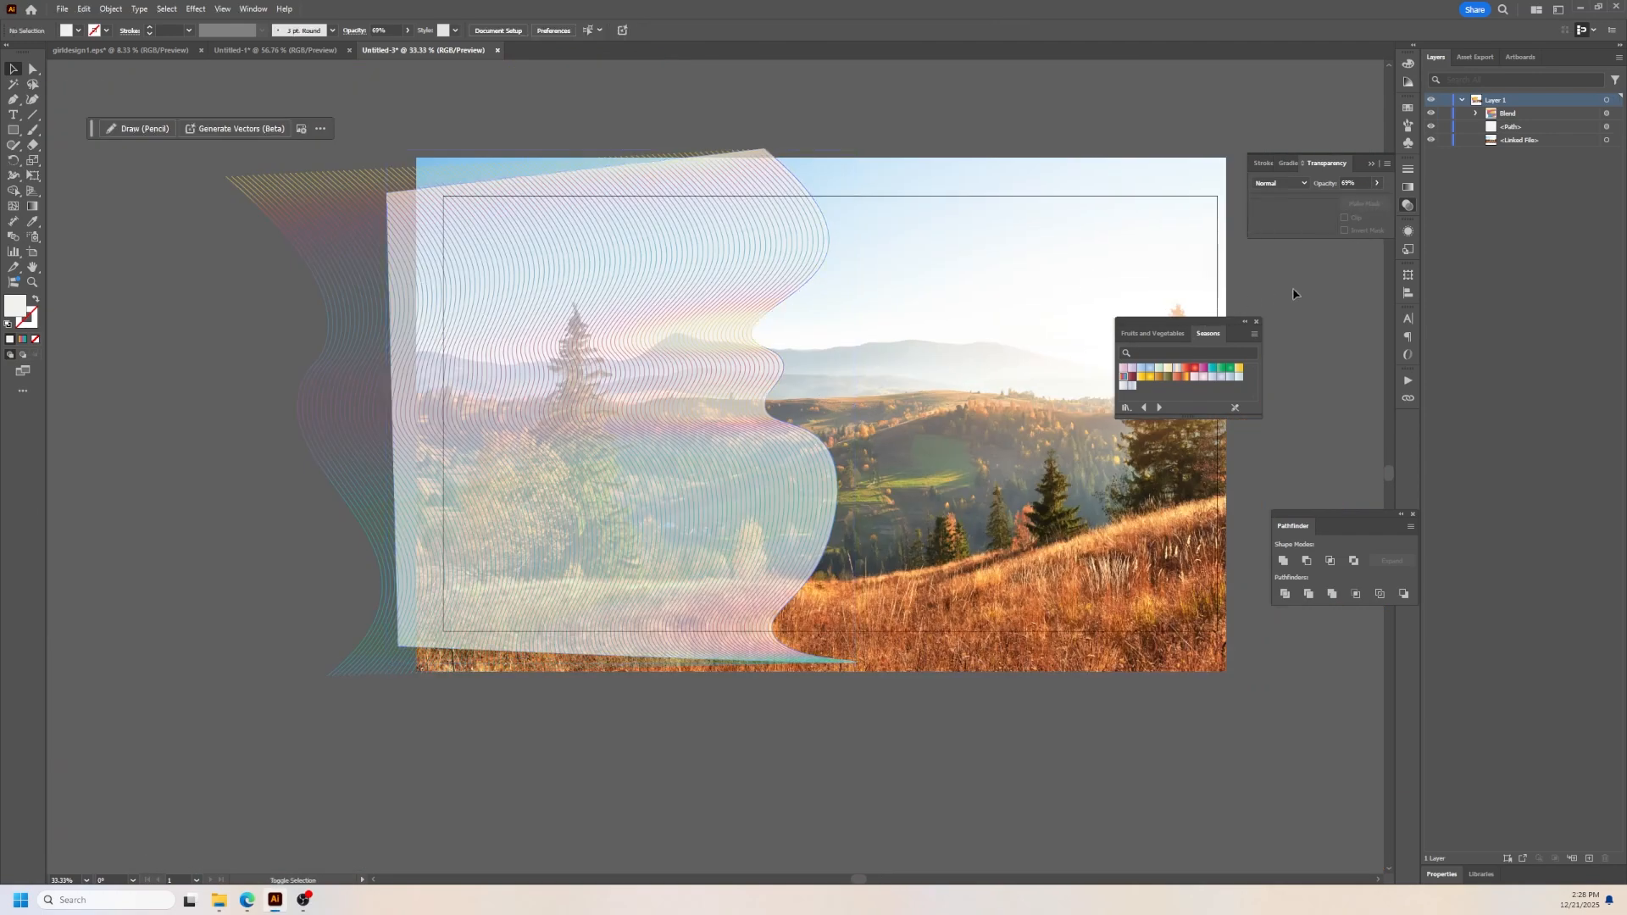